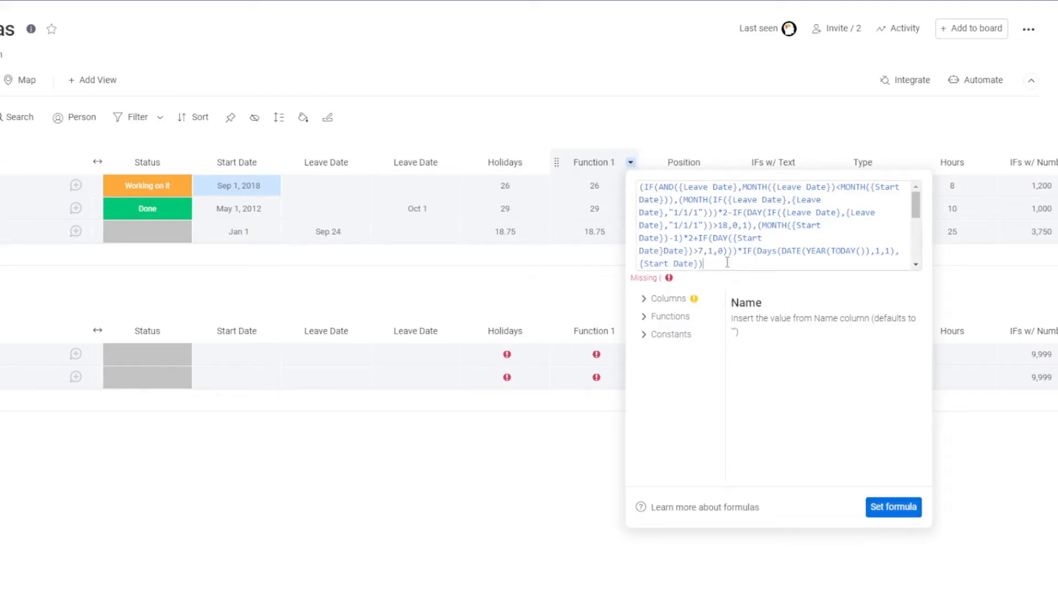
# Place the holiday formula starting "(IF(AND({Leave Date},MONTH(" in the Word document and paste it over the whole Function 1 formula.
pyautogui.hotkey('ctrl', 'a')
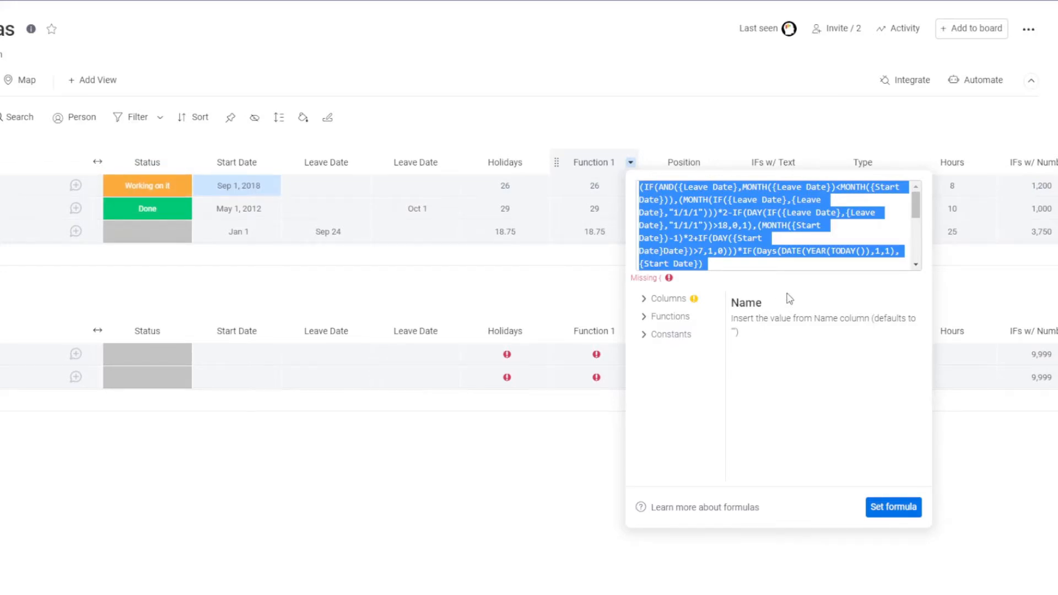
pyautogui.hotkey('alt', 'Tab')
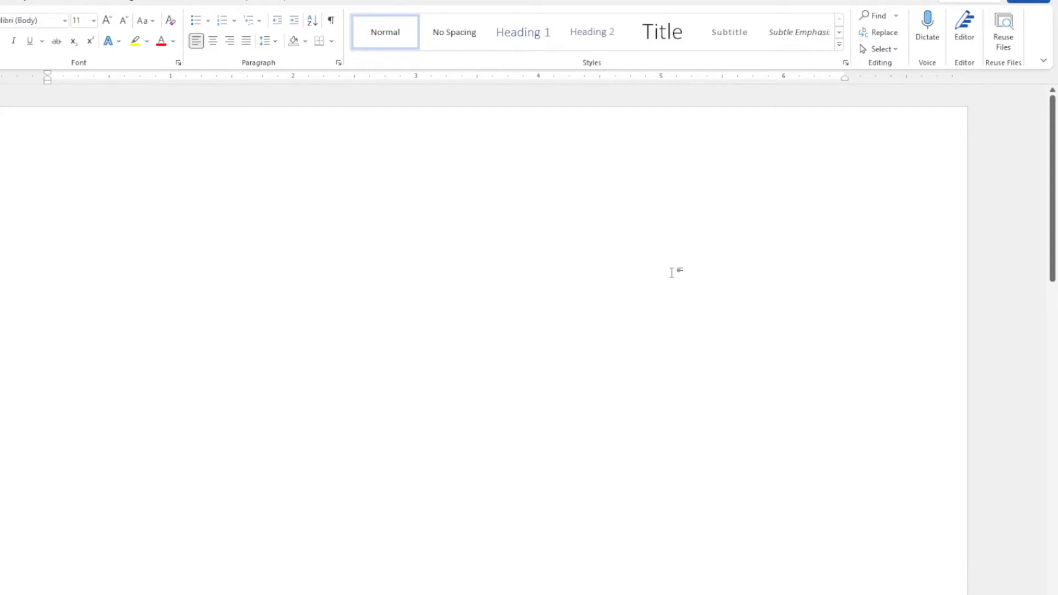
pyautogui.write('(IF(AND({Leave Date},MONTH({Leave Date})<MONTH({Start Date})),(MONTH(IF({Leave Date},{Leave Date},"1/1/1")))*2-IF(DAY(IF({Leave Date},{Leave Date},"1/1/1"))>18,0,1),(MONTH({Start Date})-1)*2+IF(DAY({Start Date}Date})>7,1,0)))*IF(Days(DATE(YEAR(TODAY()),1,1),{Start Date})<0,0,SWITCH((ROUNDDOWN(Days(DATE(YEAR(TODAY()), 1,1),{Start Date})/365.24,0)),0,25,1,25,2,26,3,26,4,27,5,27,6,28,7,28,8,29,9,29,10,30,30))/24+(MAX((1+MONTH(IF({Leave Date},{Leave Date},"2000/12/31"))-MONTH({Start Date}))*2-IF(DAY({Start Date})>7,1,0)-IF(DAY(IF({Leave Date},{Leave Date},"2000/12/31"))>17,0,1),0))*(SWITCH(ROUNDDOWN(Days(DATE(YEAR(TODAY()),12,31),{Start Date})/365.24,0),0,25,1,25,2,26,3,26,4,27,5,27,6,28,7,28,8,29,9,29,10,30,30))/24')
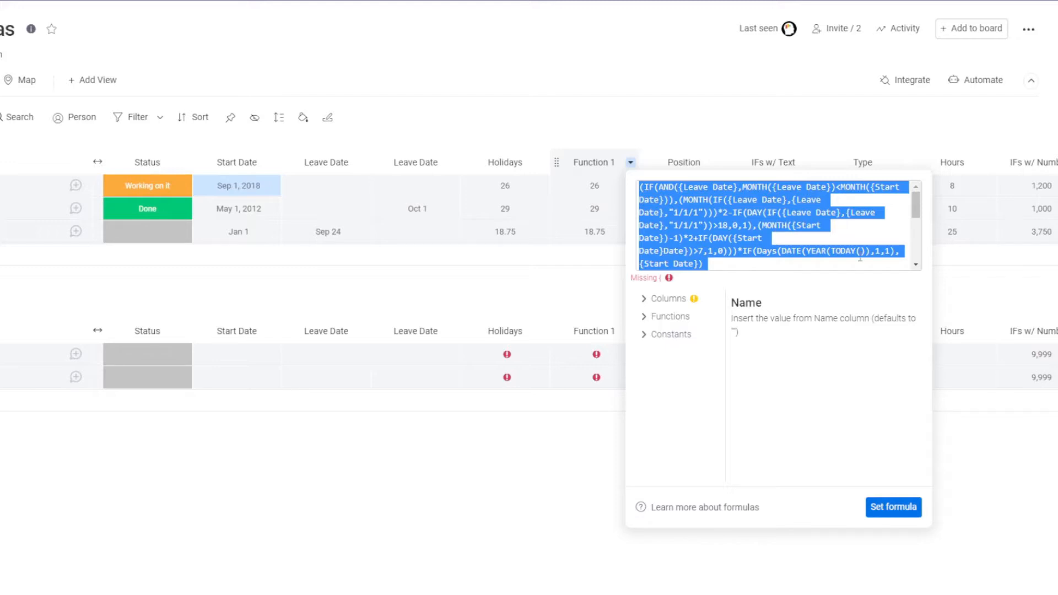
pyautogui.hotkey('ctrl', 'v')
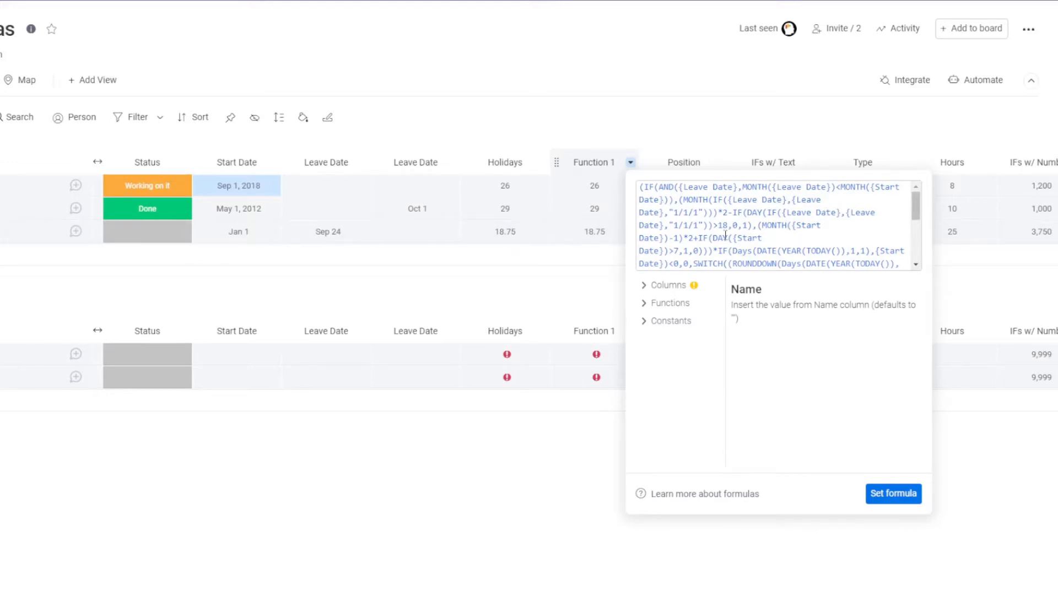
# Space out the formula's operators to read "* 2 - IF(", "* 2 + IF(" and ">7, 1, 0))) * IF(Days".
pyautogui.click(718, 214)
pyautogui.press('Return')
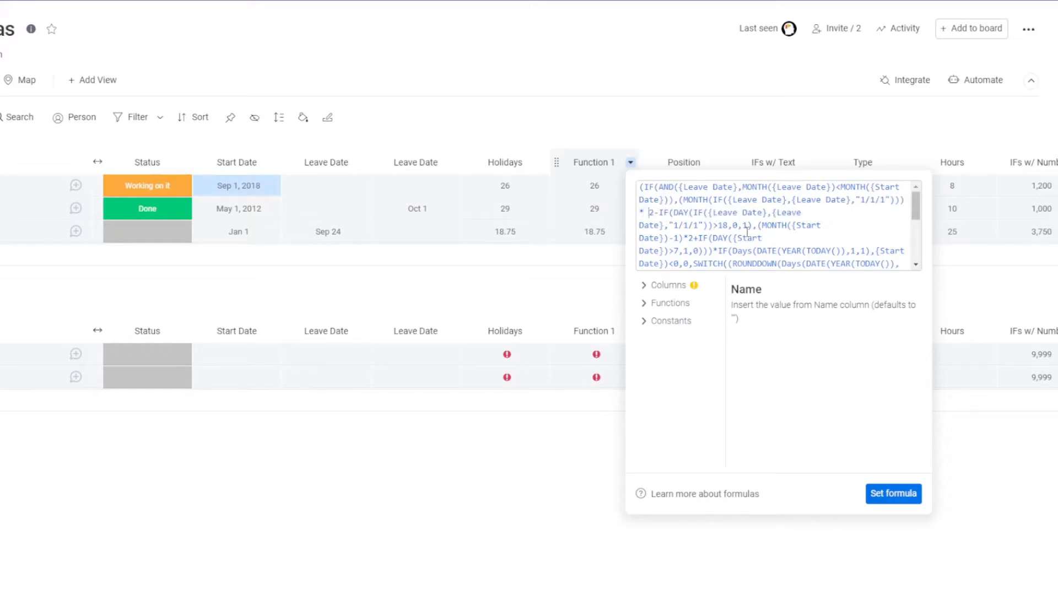
pyautogui.press('Right')
pyautogui.press('Right')
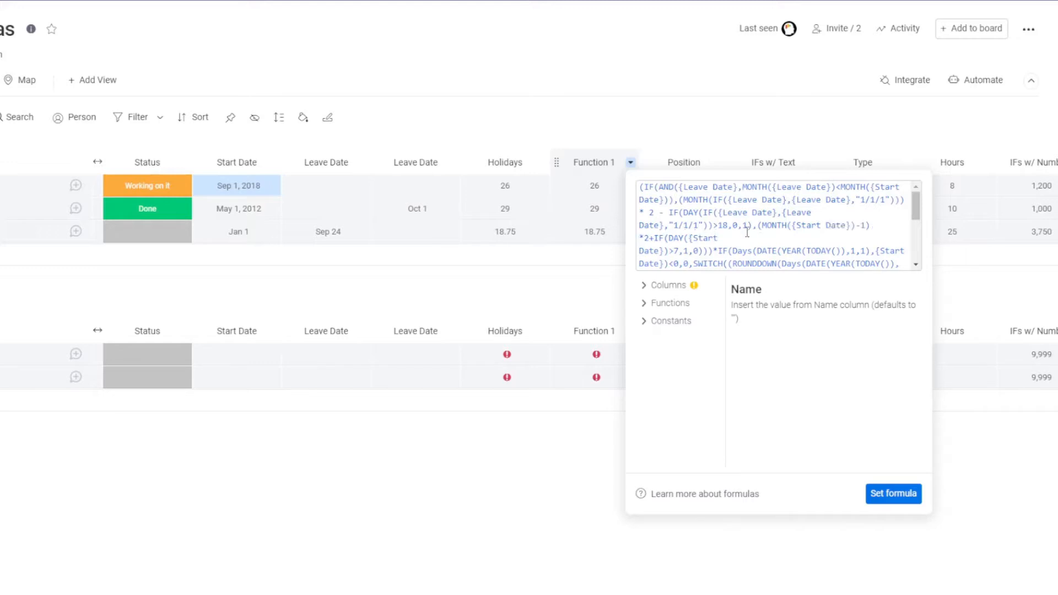
pyautogui.press('Right')
pyautogui.press('Right')
pyautogui.press('Right')
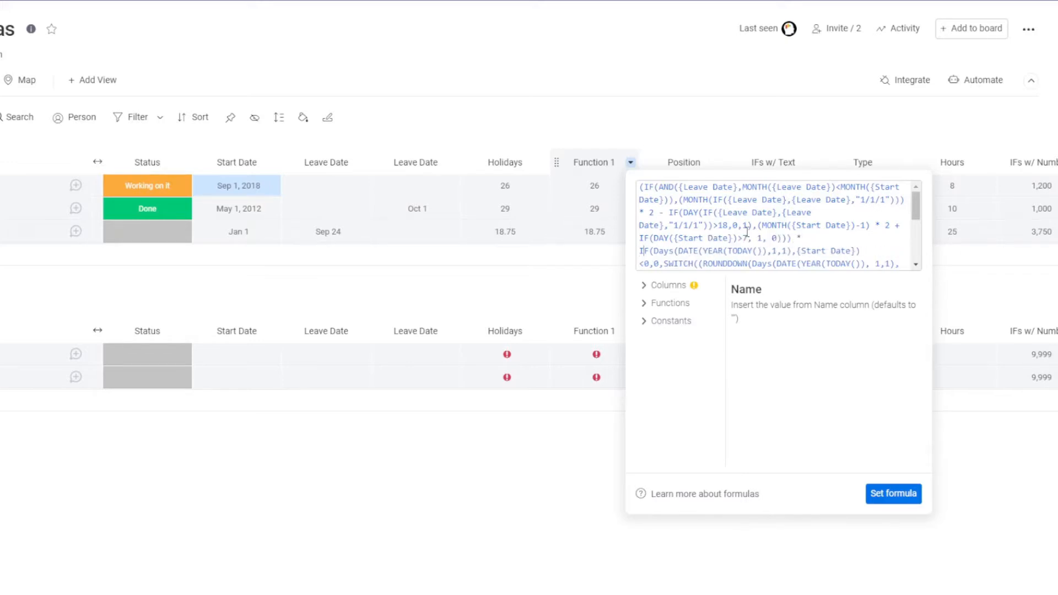
# Add a space before {Start Date} in the formula's IF(Days(DATE(YEAR(TODAY()),1,1) condition.
pyautogui.press('Right')
pyautogui.press('Right')
pyautogui.press('Right')
pyautogui.press('Right')
pyautogui.press('Right')
pyautogui.press('Right')
pyautogui.press('Right')
pyautogui.press('Right')
pyautogui.press('Right')
pyautogui.press('Right')
pyautogui.press('Right')
pyautogui.press('Right')
pyautogui.press('Right')
pyautogui.press('Right')
pyautogui.press('Right')
pyautogui.press('Right')
pyautogui.press('Right')
pyautogui.press('Right')
pyautogui.press('Right')
pyautogui.press('Right')
pyautogui.press('Right')
pyautogui.press('Right')
pyautogui.press('Right')
pyautogui.press('Up')
# Put the plus sign between "/24" and "(MAX(" on its own line in the formula.
pyautogui.scroll(-3, 747, 232)
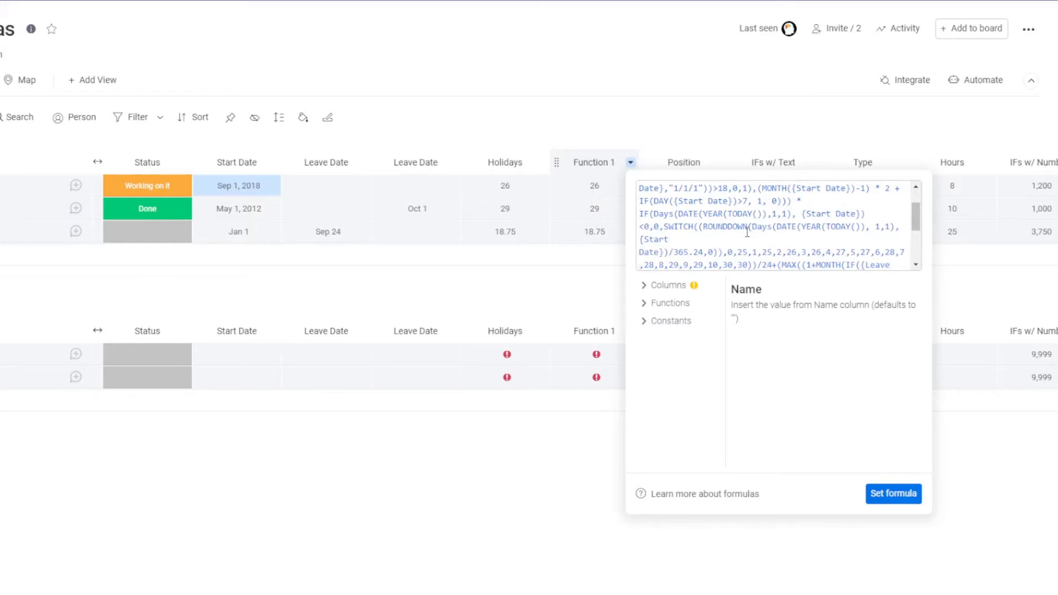
pyautogui.press('Right')
pyautogui.press('Right')
pyautogui.press('Right')
pyautogui.press('Right')
pyautogui.press('Right')
pyautogui.press('Right')
pyautogui.press('Right')
pyautogui.press('Right')
pyautogui.press('Right')
pyautogui.press('Right')
pyautogui.press('Right')
pyautogui.press('Right')
pyautogui.press('Right')
pyautogui.press('Right')
pyautogui.press('Right')
pyautogui.press('Right')
pyautogui.press('Right')
pyautogui.press('Right')
pyautogui.press('Right')
pyautogui.press('Right')
pyautogui.press('Return')
pyautogui.press('Return')
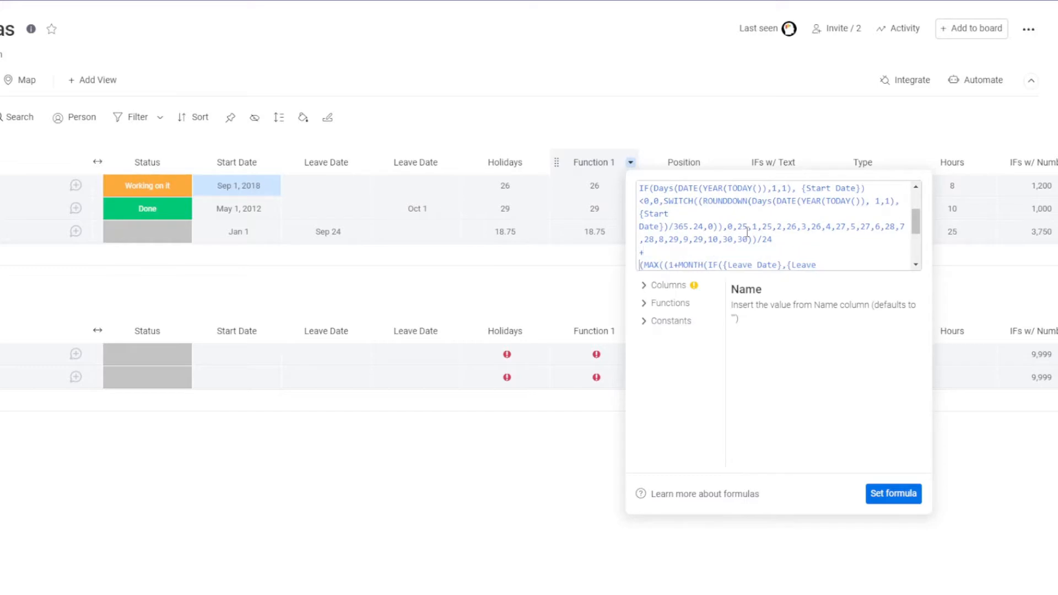
# Review the formula's remaining lines from (MAX to the final /24 and set it for the Function 1 column.
pyautogui.press('Down')
pyautogui.press('Down')
pyautogui.press('Down')
pyautogui.press('Down')
pyautogui.press('Down')
pyautogui.press('Down')
pyautogui.press('Down')
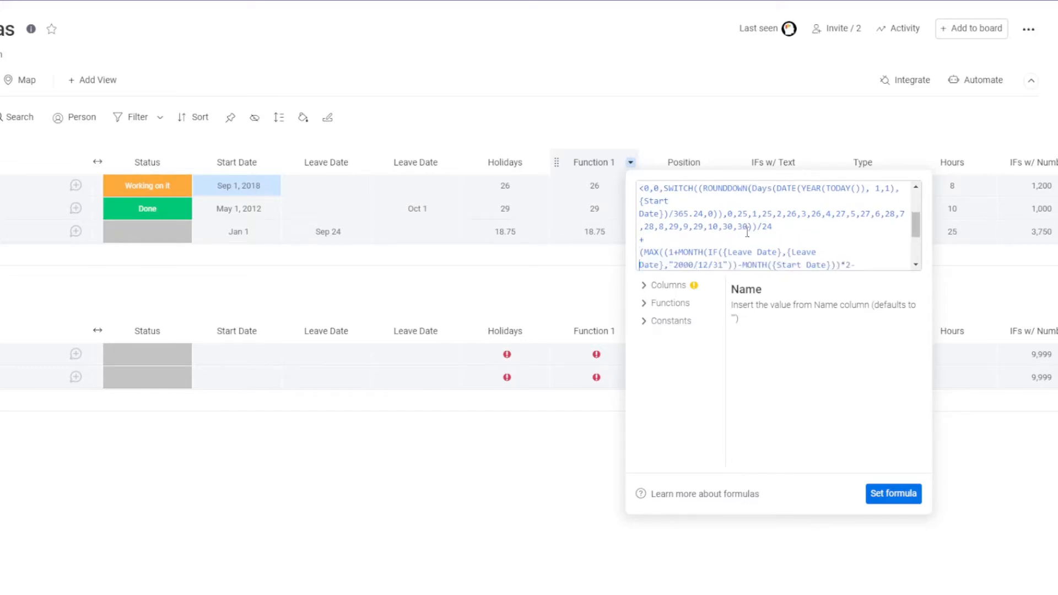
pyautogui.press('Up')
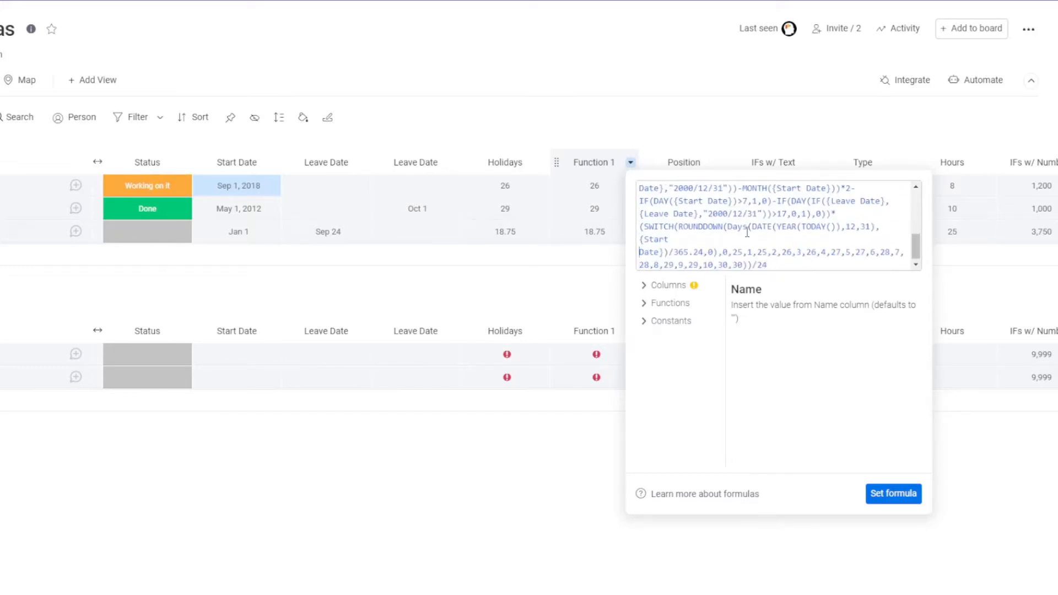
pyautogui.press('Up')
pyautogui.press('Up')
pyautogui.press('Up')
pyautogui.press('Up')
pyautogui.press('Up')
pyautogui.press('Up')
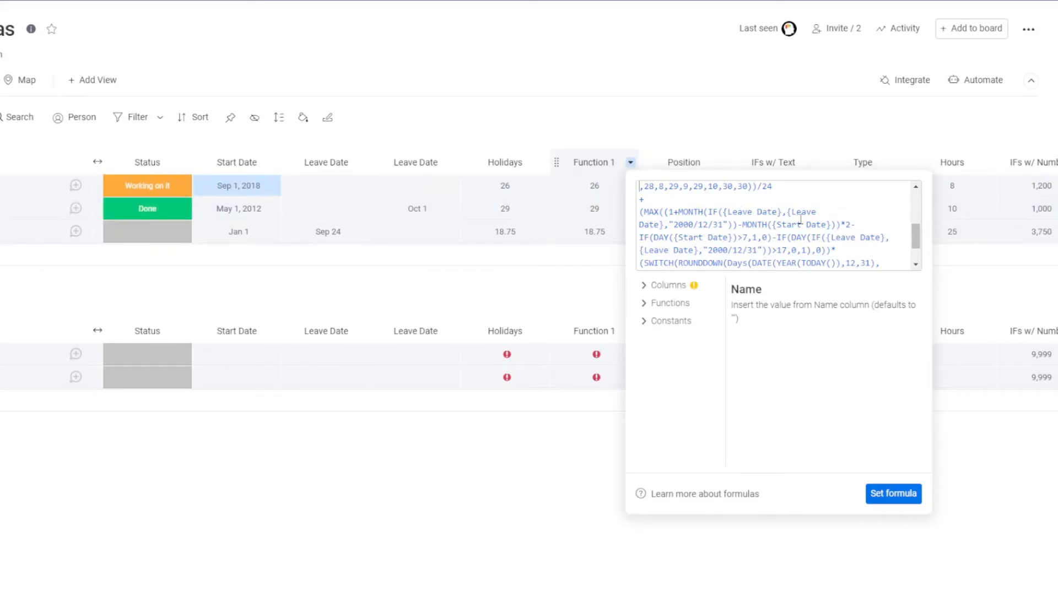
pyautogui.click(910, 496)
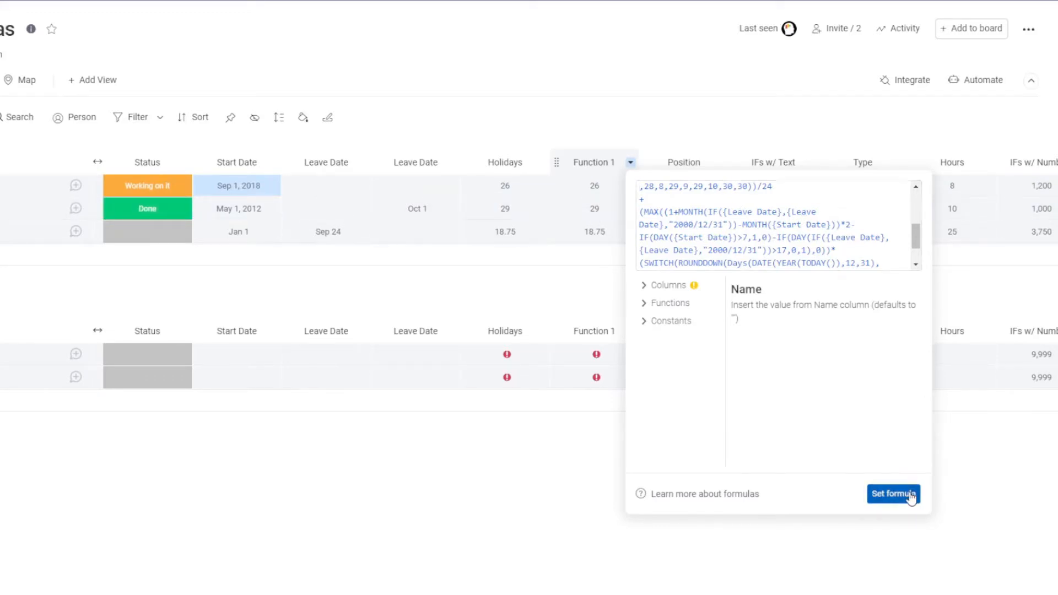
# Try stray spaces inside the {Leave Date} column references of the Function 1 formula and remove them.
pyautogui.click(595, 208)
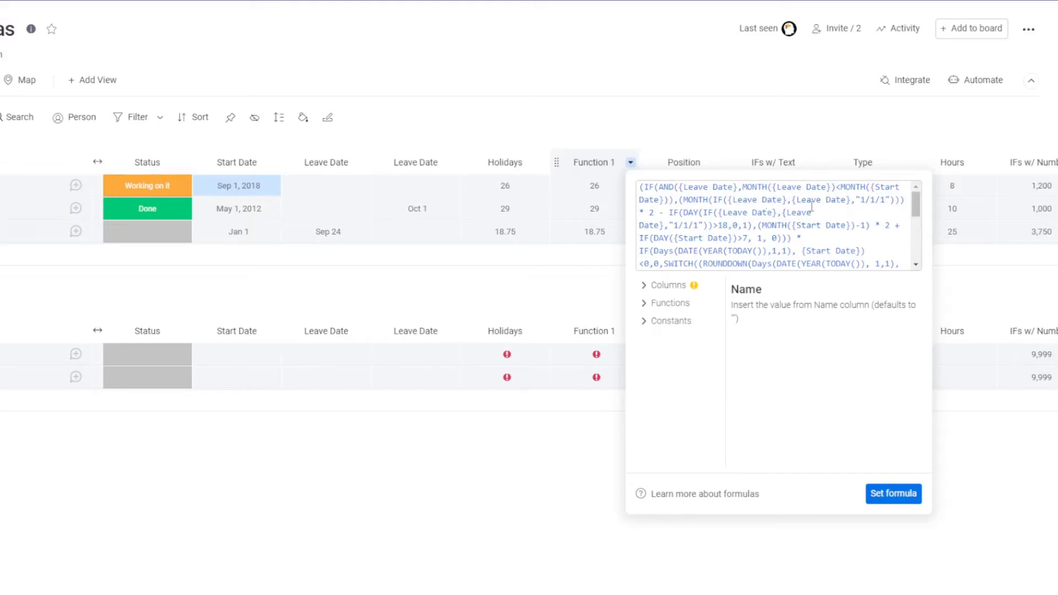
pyautogui.click(713, 188)
pyautogui.press('Right')
pyautogui.press('Right')
pyautogui.press('Right')
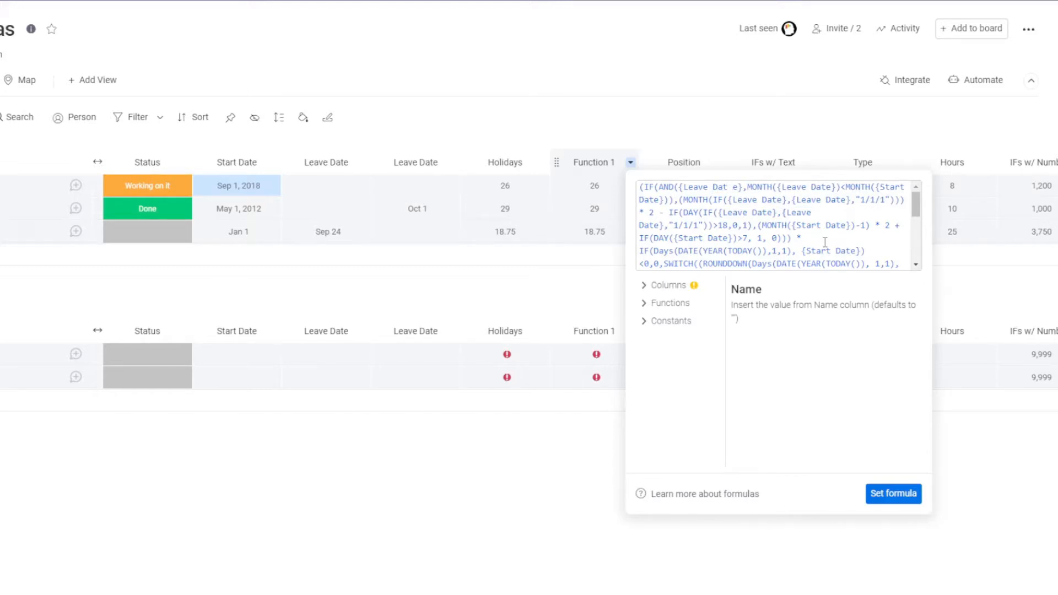
pyautogui.press('BackSpace')
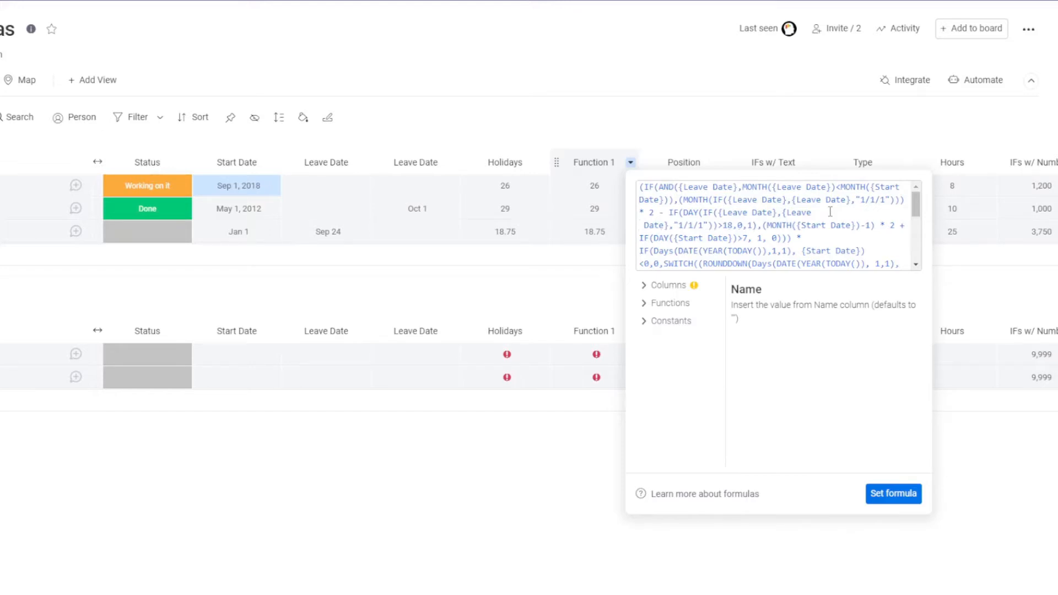
pyautogui.press('BackSpace')
pyautogui.press('BackSpace')
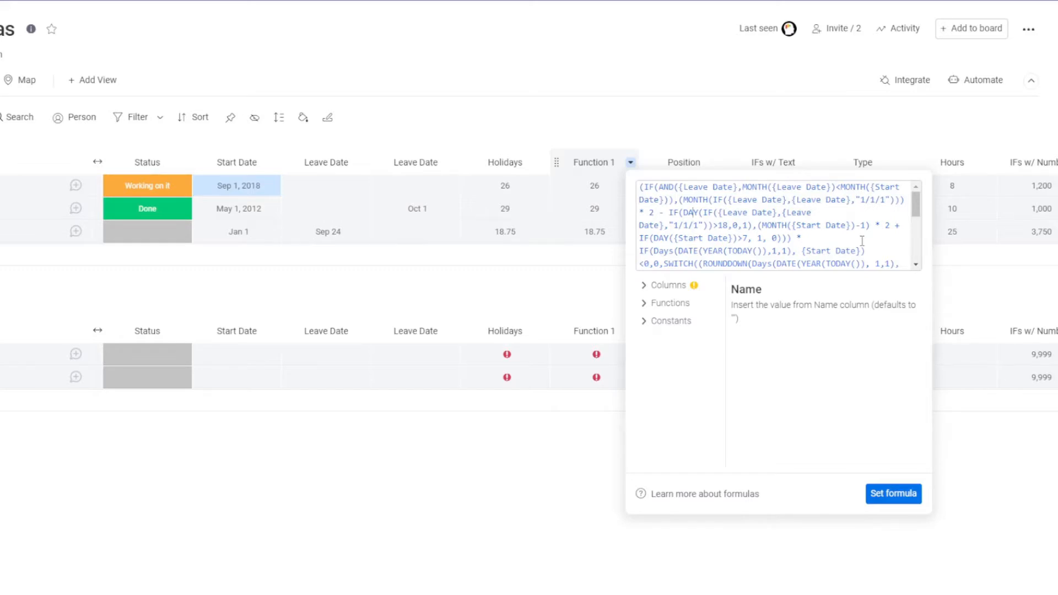
# Replace the Function 1 formula with the quoted text "a b c", using several spaces and a line break between letters, and set it.
pyautogui.hotkey('shift', 'Down')
pyautogui.hotkey('shift', 'Down')
pyautogui.hotkey('shift', 'Down')
pyautogui.hotkey('shift', 'Down')
pyautogui.hotkey('shift', 'Down')
pyautogui.hotkey('shift', 'Down')
pyautogui.hotkey('shift', 'Down')
pyautogui.hotkey('shift', 'Down')
pyautogui.hotkey('shift', 'Down')
pyautogui.hotkey('shift', 'Down')
pyautogui.hotkey('shift', 'Down')
pyautogui.hotkey('shift', 'Down')
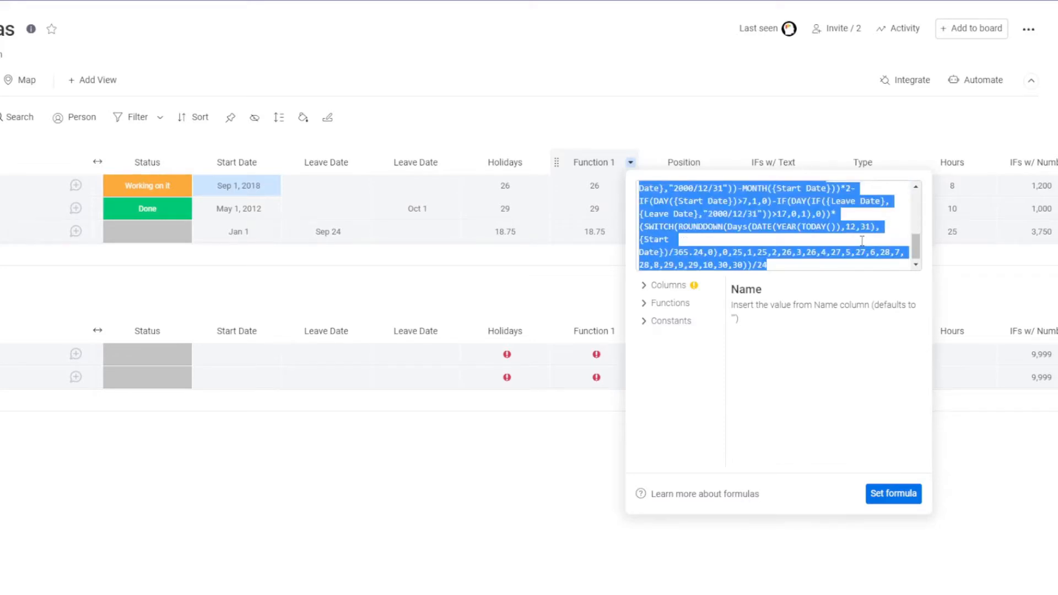
pyautogui.write('"')
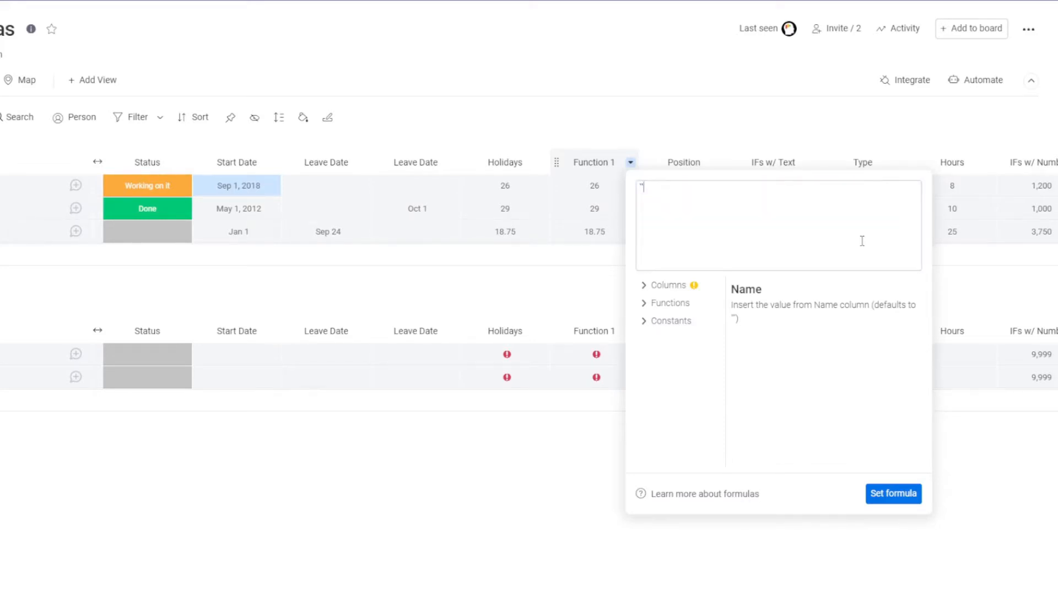
pyautogui.write('ab')
pyautogui.write('c')
pyautogui.click(900, 497)
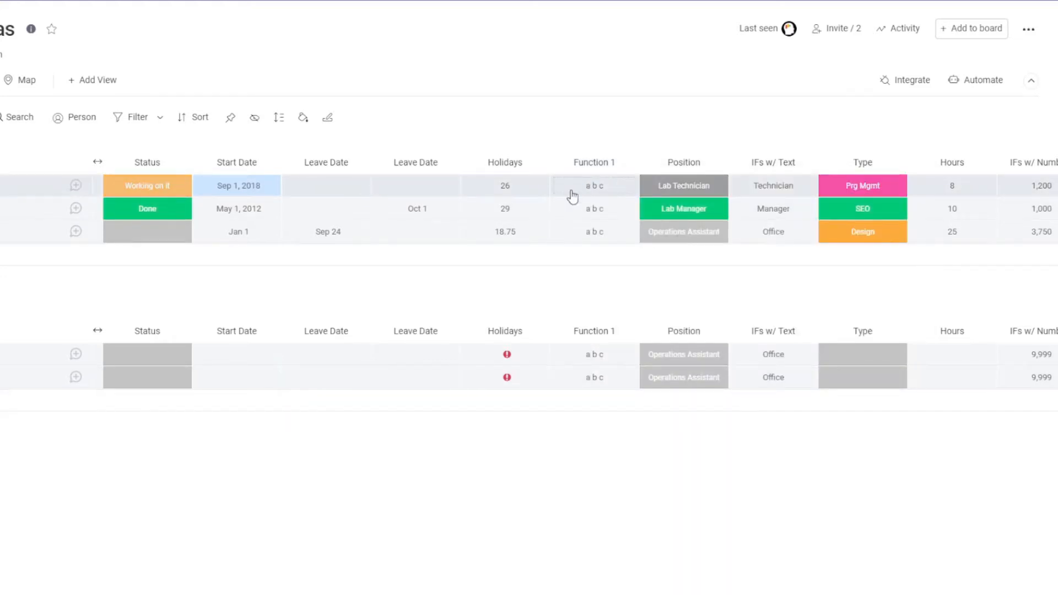
# Change the quoted text to a single line with a wide gap between a and b, and set the formula.
pyautogui.click(610, 190)
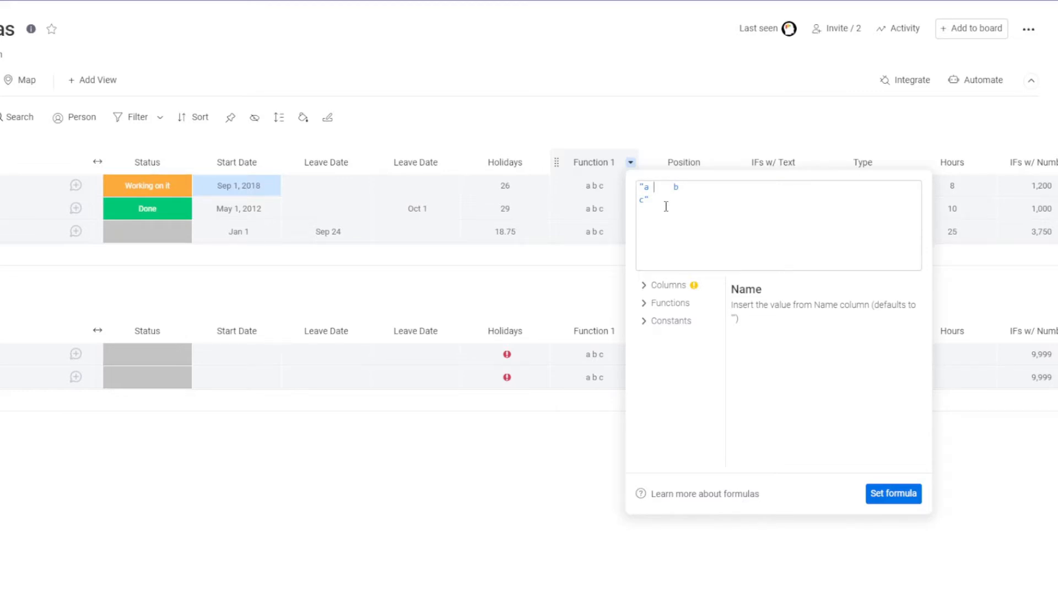
pyautogui.hotkey('shift', 'Right')
pyautogui.press('Right')
pyautogui.press('BackSpace')
pyautogui.press('BackSpace')
pyautogui.press('BackSpace')
pyautogui.press('BackSpace')
pyautogui.press('BackSpace')
pyautogui.click(878, 494)
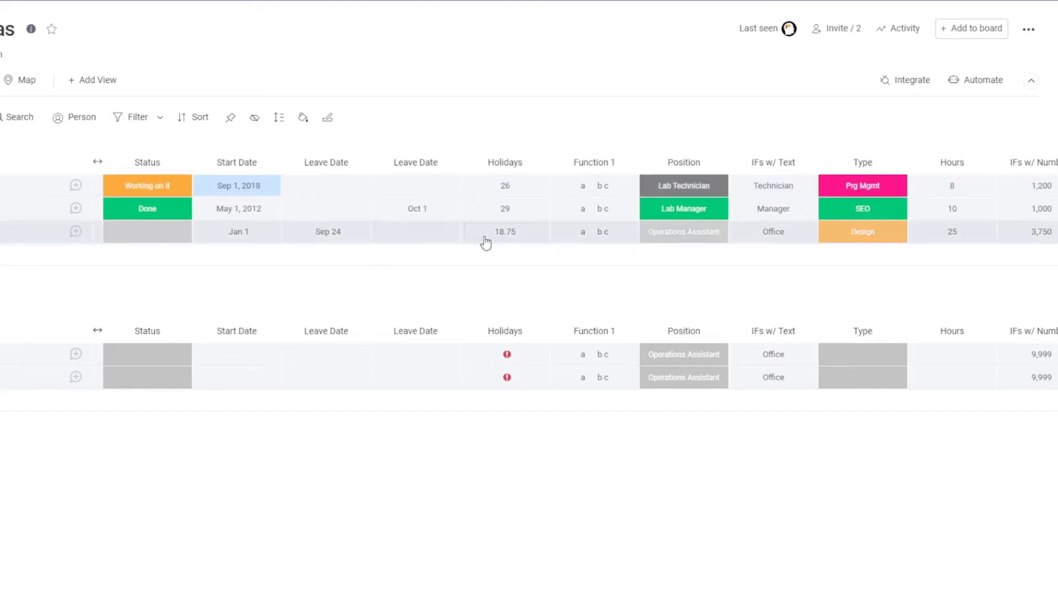
# Replace the text in the Function 1 formula with "hello" and set the formula.
pyautogui.click(619, 190)
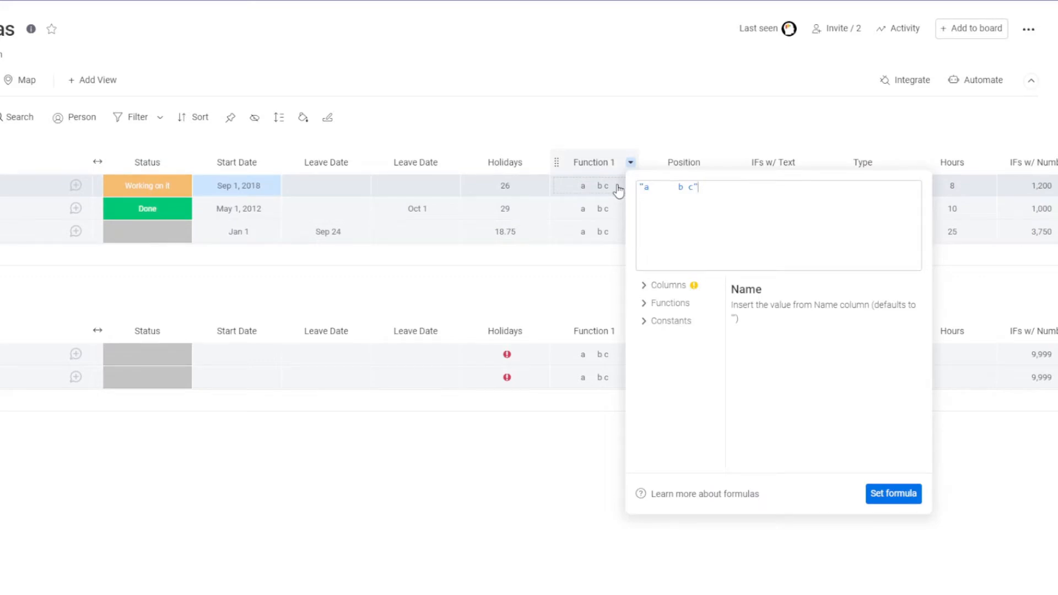
pyautogui.press('Left')
pyautogui.press('Left')
pyautogui.press('BackSpace')
pyautogui.press('BackSpace')
pyautogui.press('BackSpace')
pyautogui.hotkey('shift', 'Right')
pyautogui.hotkey('shift', 'Right')
pyautogui.hotkey('shift', 'Right')
pyautogui.hotkey('shift', 'Right')
pyautogui.hotkey('shift', 'Right')
pyautogui.hotkey('shift', 'Right')
pyautogui.hotkey('shift', 'Right')
pyautogui.write('hello')
pyautogui.click(891, 495)
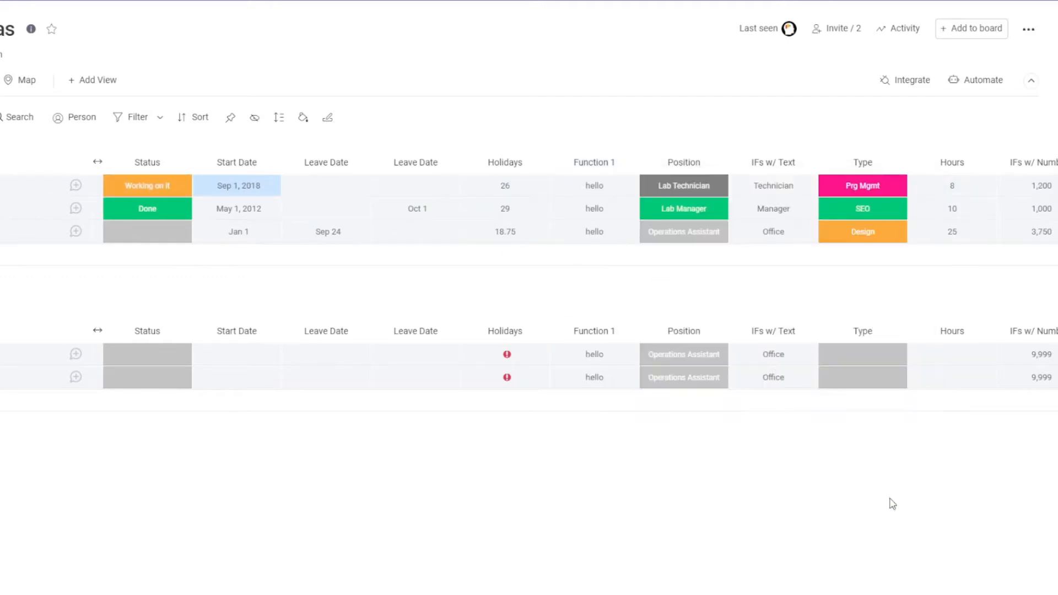
# Try to wrap hello in a second pair of double quotes in the Function 1 formula and set it.
pyautogui.click(605, 196)
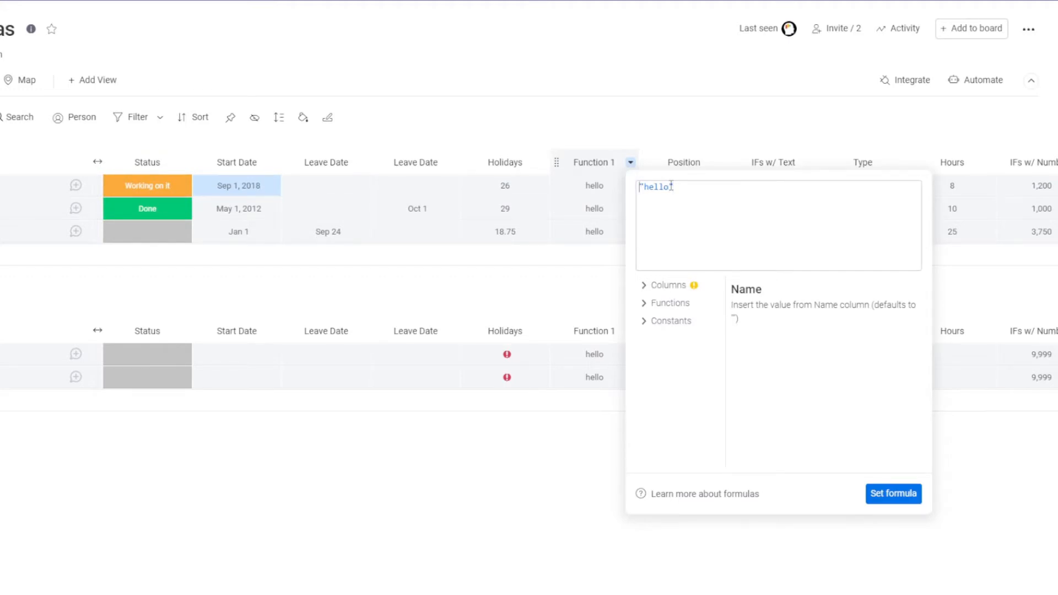
pyautogui.write('"')
pyautogui.click(690, 187)
pyautogui.write('"')
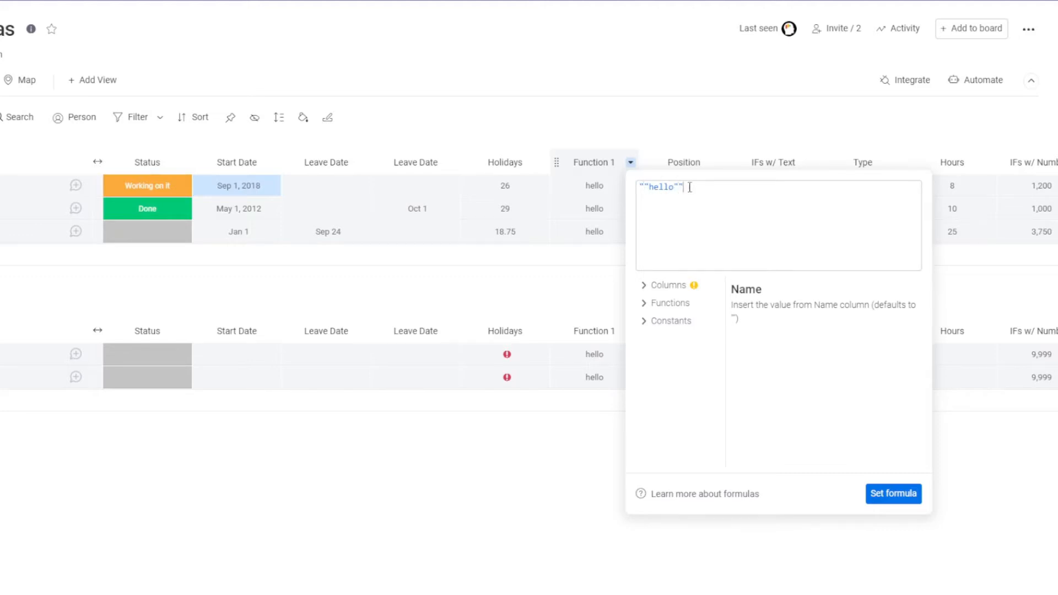
pyautogui.click(871, 494)
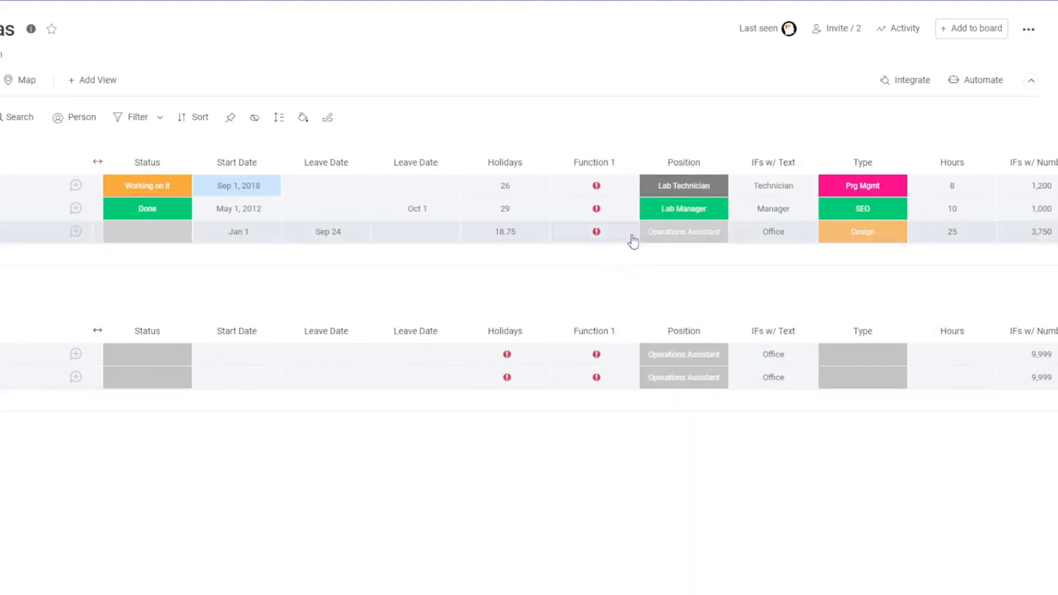
# Change the outer quotes to single quotes so the formula reads '"hello"', and set it.
pyautogui.click(597, 215)
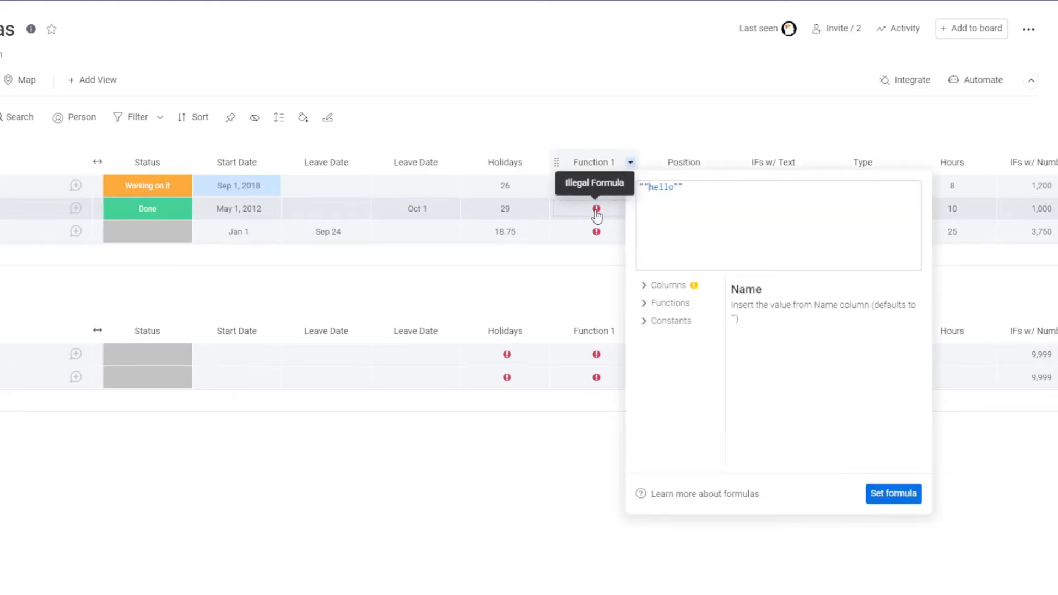
pyautogui.press('Delete')
pyautogui.write("'")
pyautogui.write("'")
pyautogui.click(889, 497)
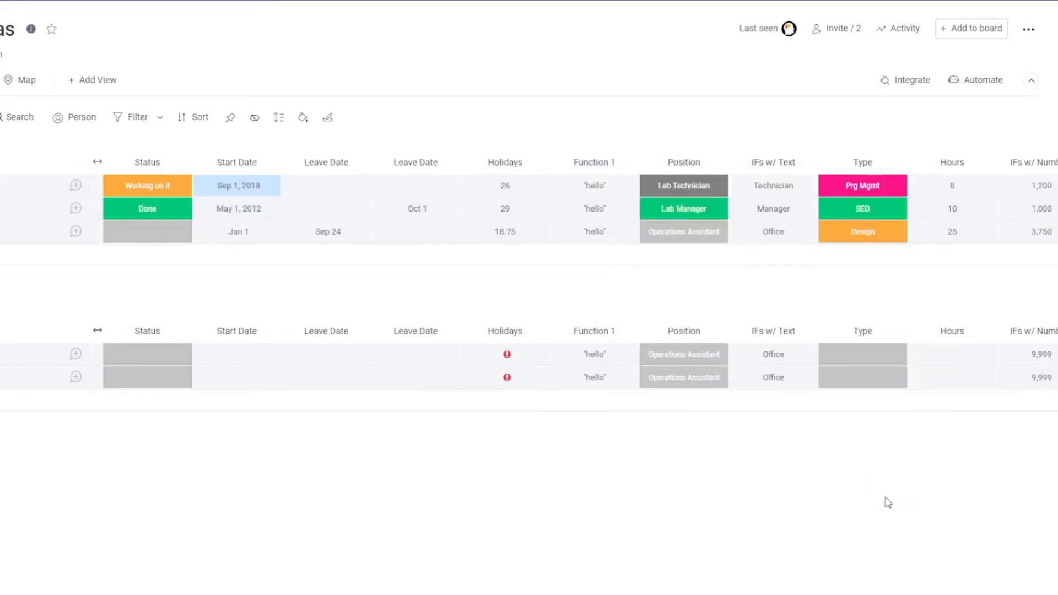
# Swap the quotes so the Function 1 formula reads "'hello'", and set it.
pyautogui.click(595, 191)
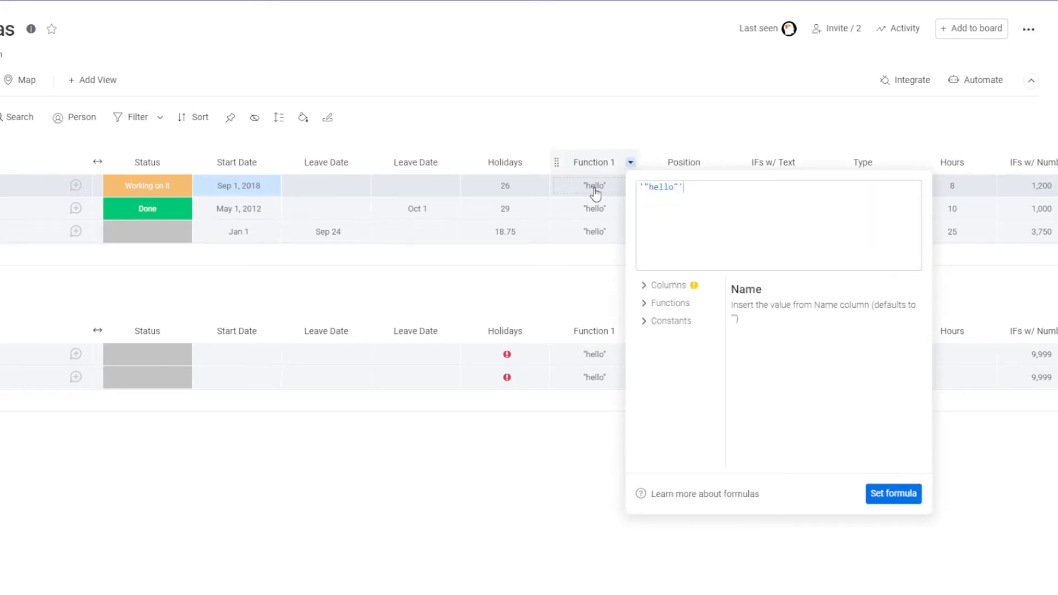
pyautogui.press('BackSpace')
pyautogui.write('"')
pyautogui.press('BackSpace')
pyautogui.write("'")
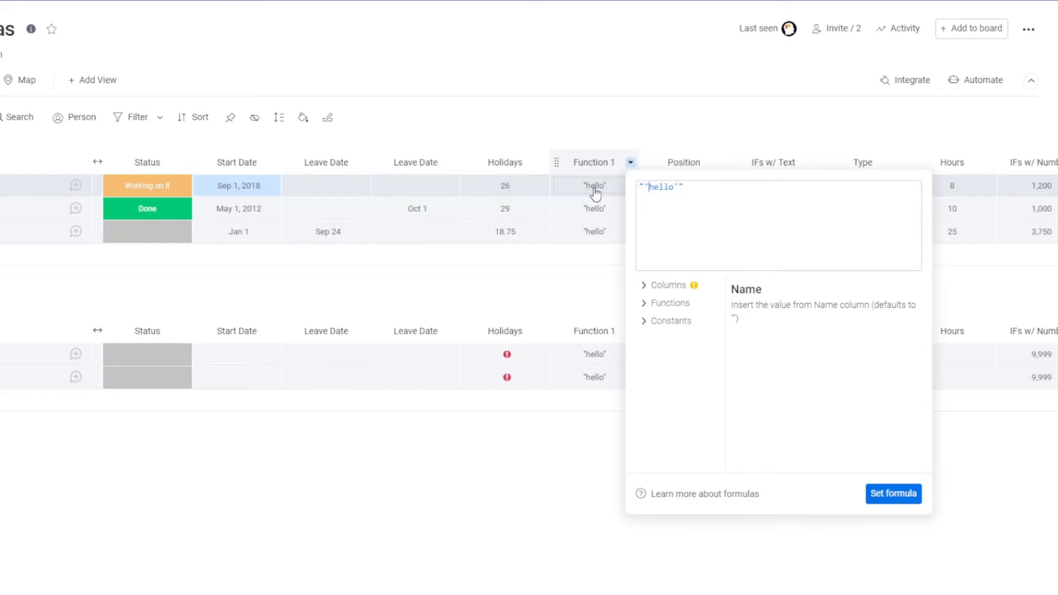
pyautogui.click(871, 492)
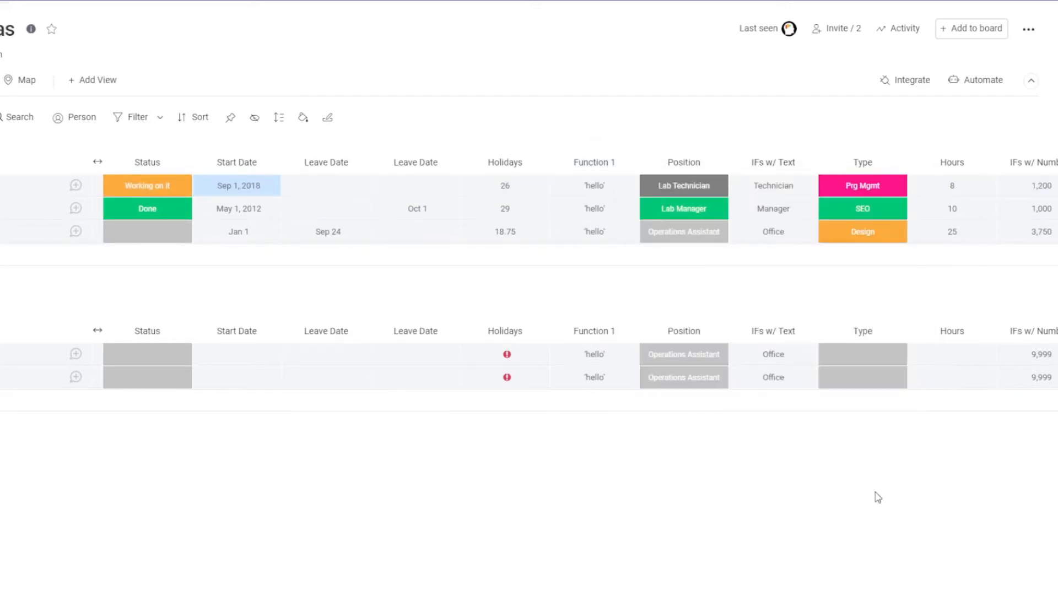
# Insert a space before the final o in the Function 1 formula so it reads "'hell o'", and set it.
pyautogui.click(616, 196)
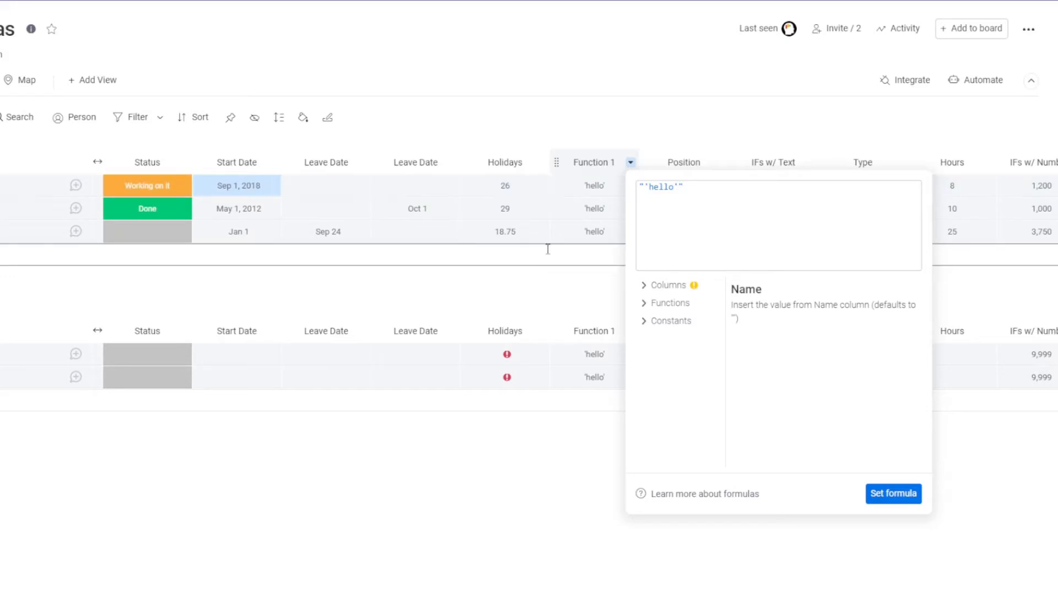
pyautogui.click(899, 496)
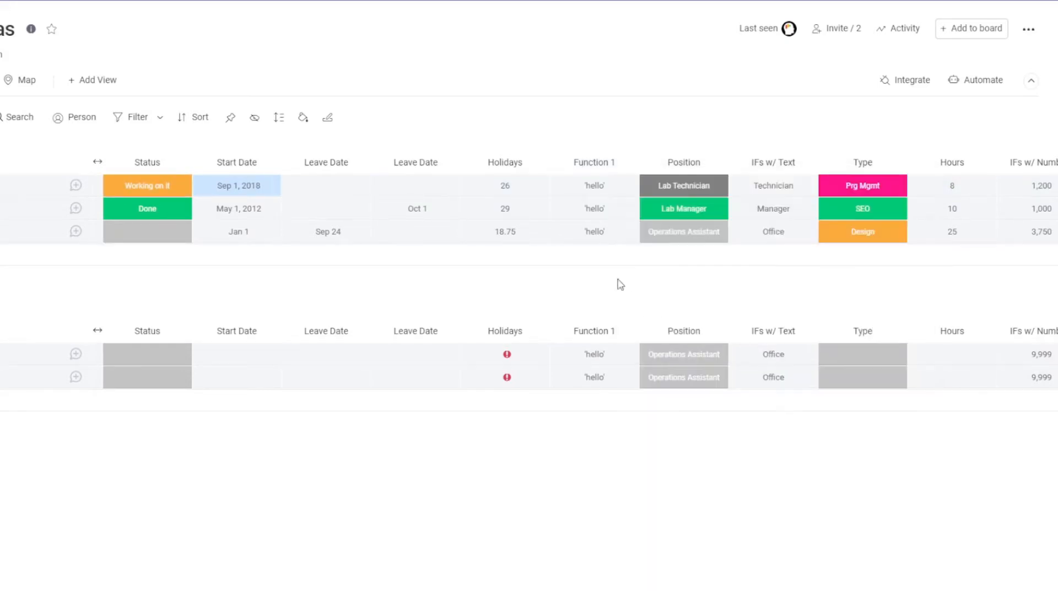
pyautogui.click(610, 192)
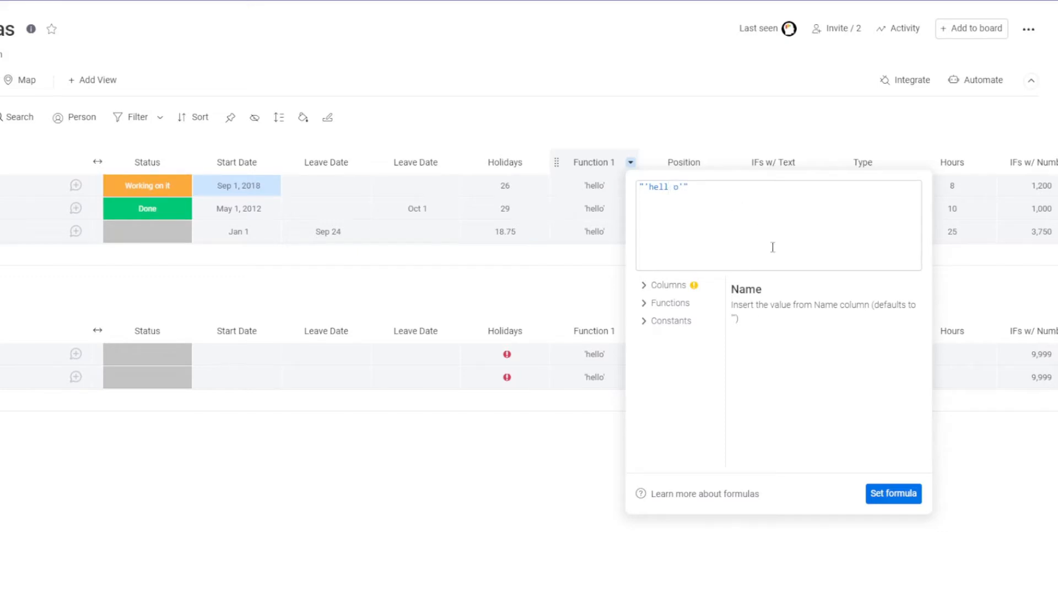
pyautogui.click(885, 502)
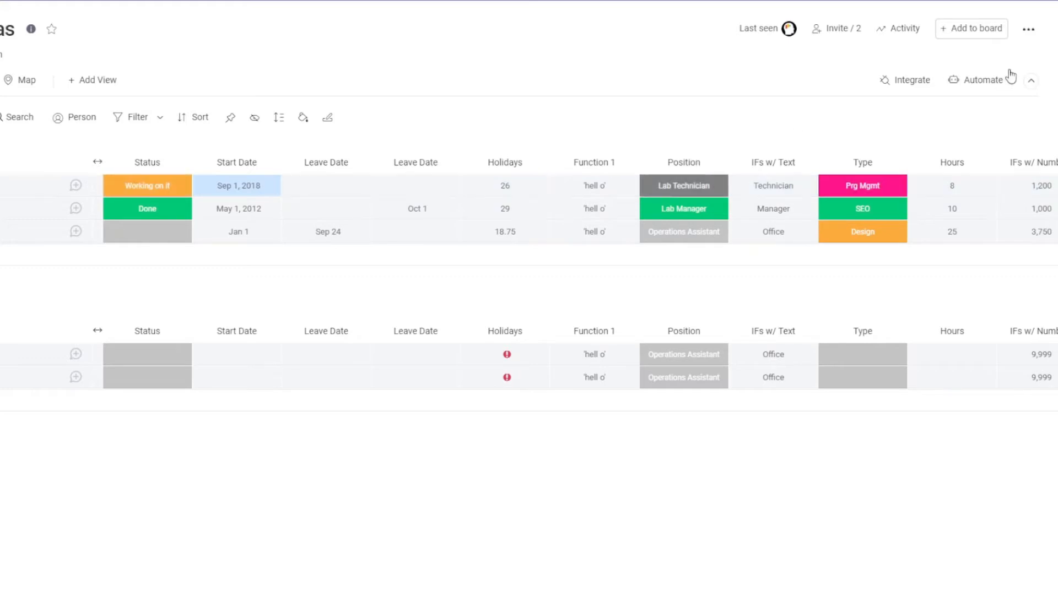
# Change the board's edit permissions to Edit content and save them.
pyautogui.click(1029, 32)
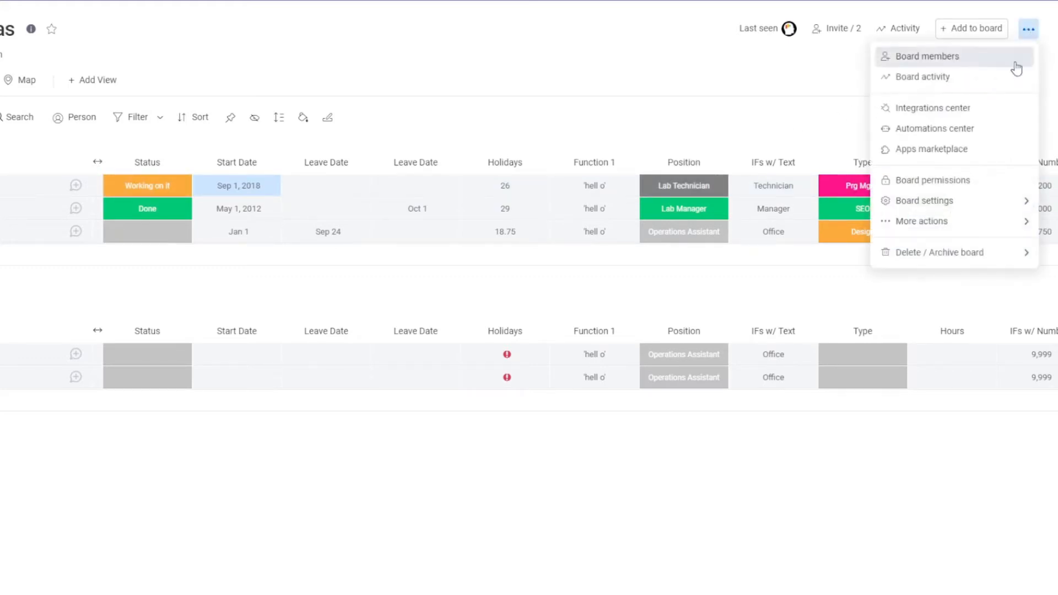
pyautogui.click(947, 187)
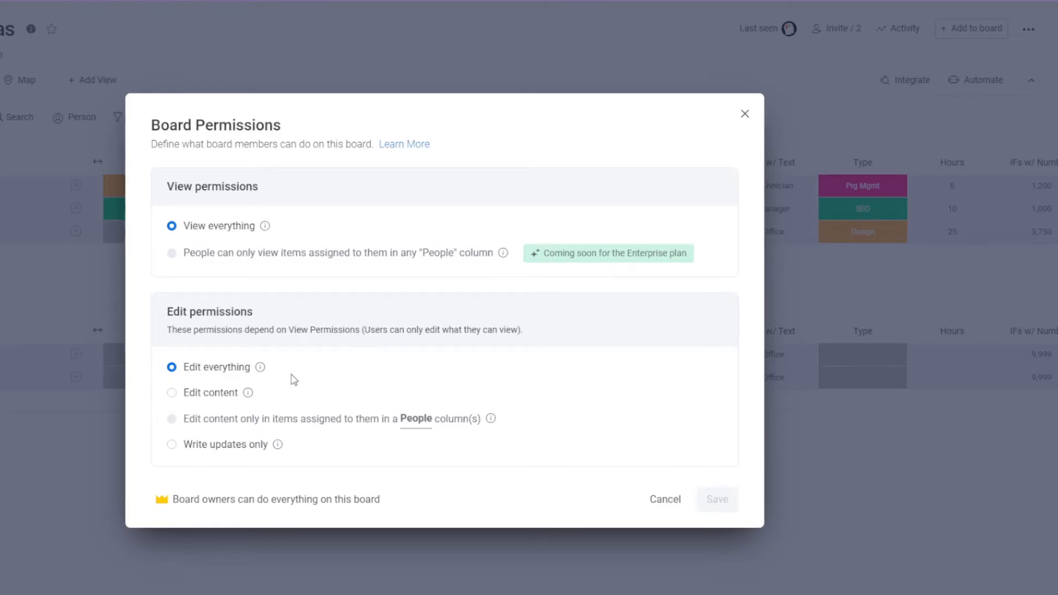
pyautogui.click(172, 393)
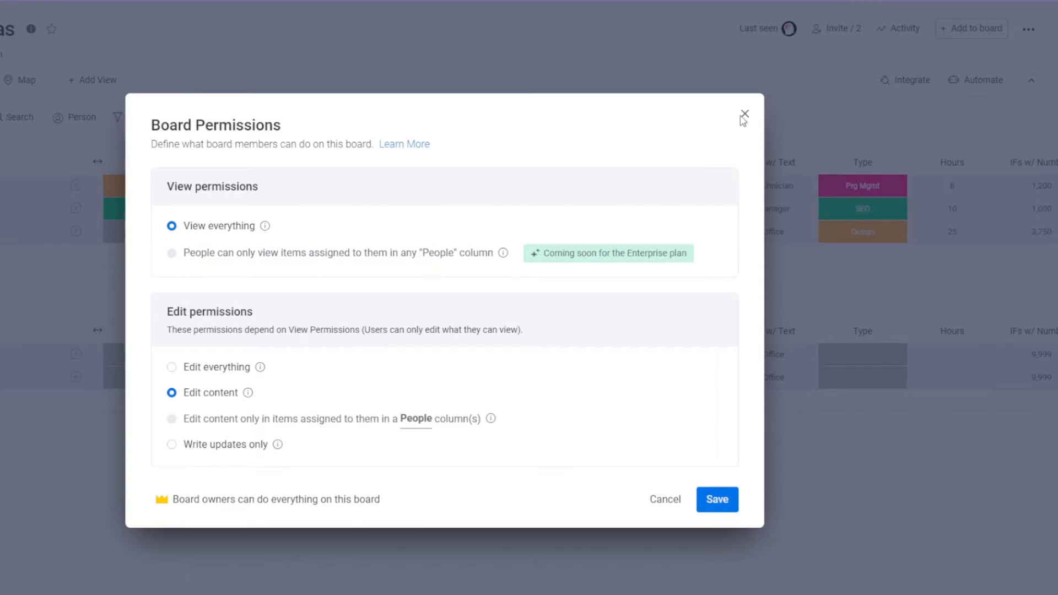
pyautogui.click(731, 507)
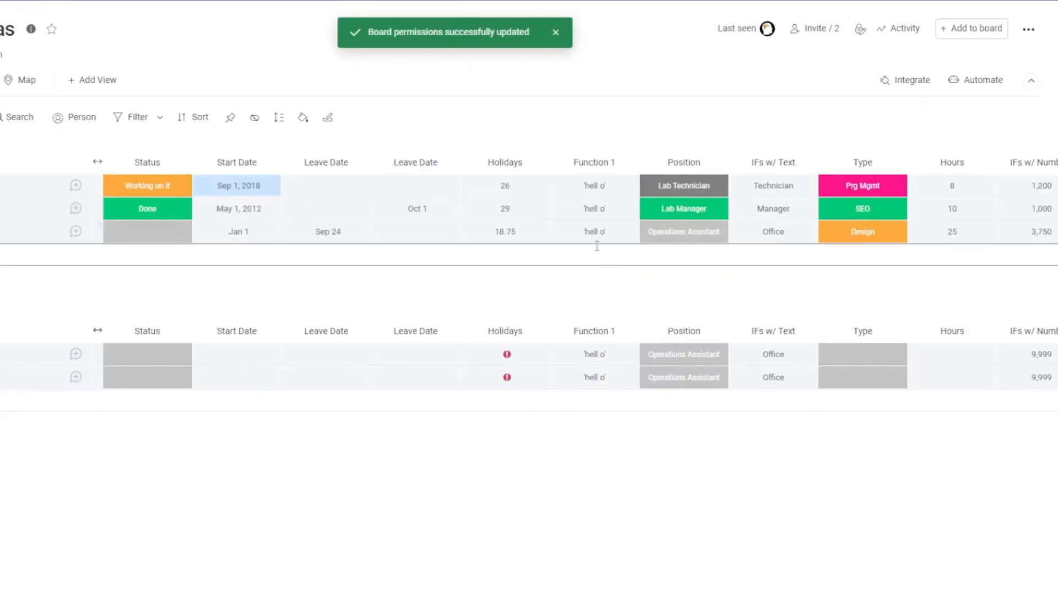
# Remove the space inside the Function 1 text so it reads "'hello'", set the formula, and check it in the editor.
pyautogui.click(608, 190)
pyautogui.press('Left')
pyautogui.press('Left')
pyautogui.press('Left')
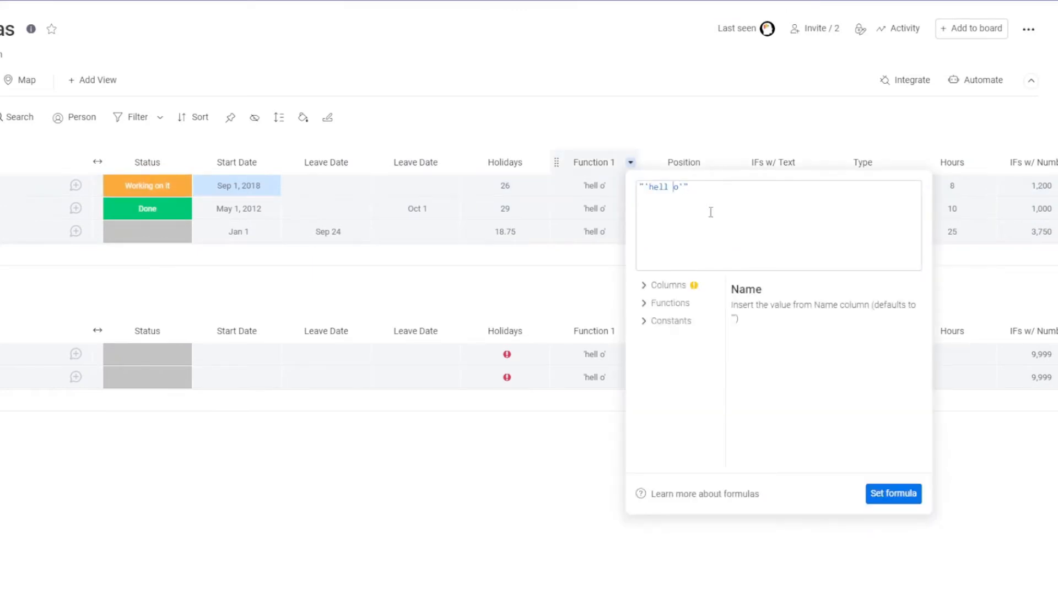
pyautogui.press('BackSpace')
pyautogui.click(890, 497)
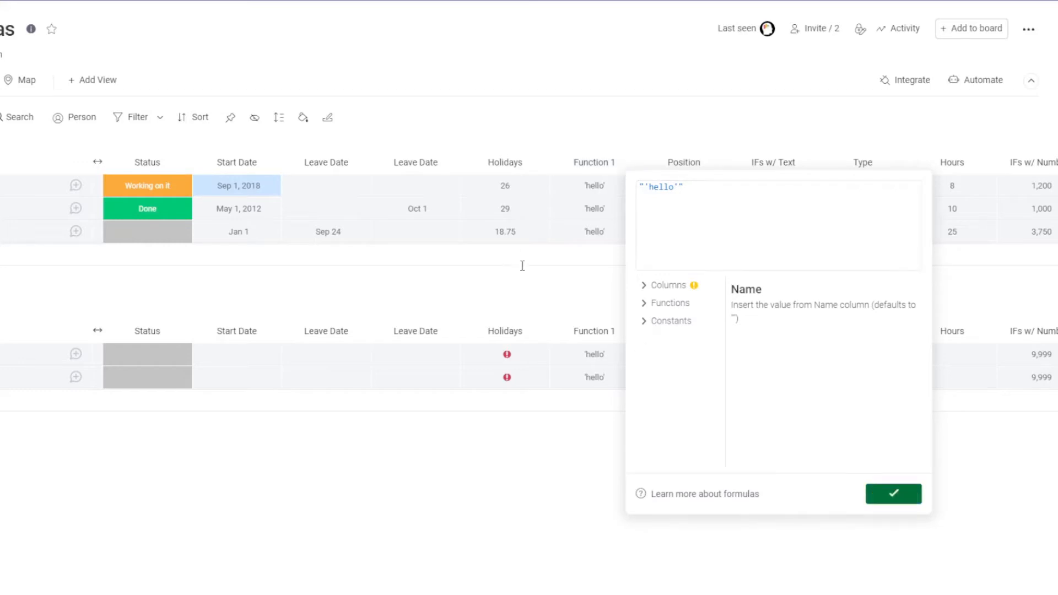
pyautogui.click(622, 194)
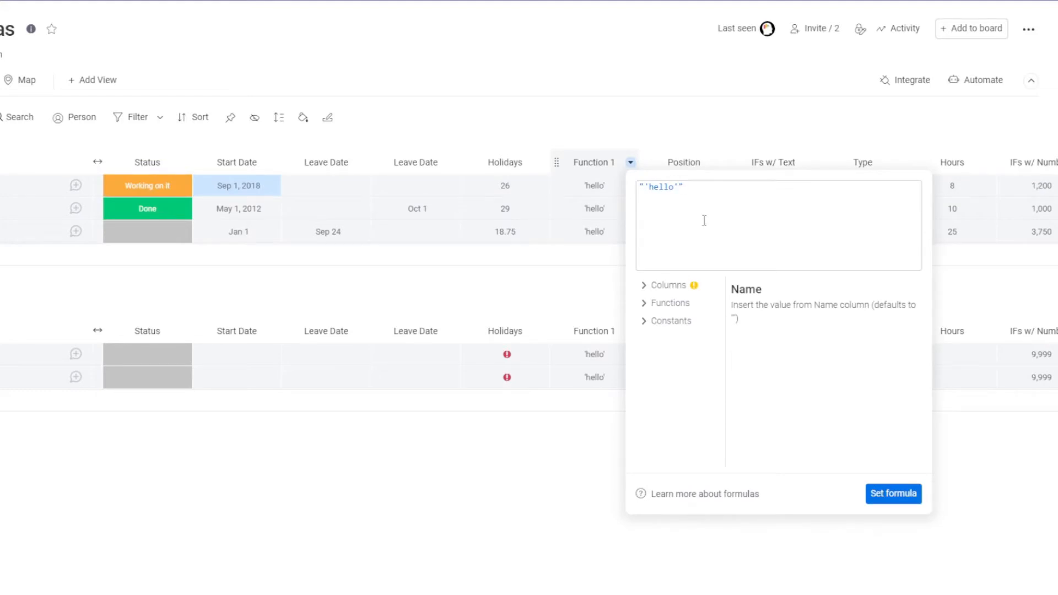
pyautogui.click(552, 291)
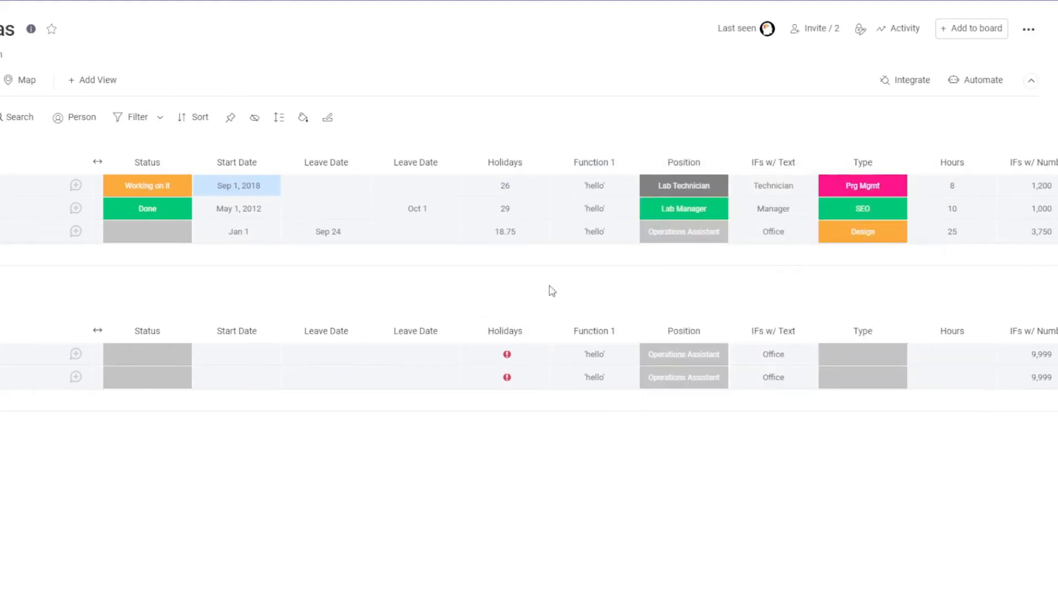
# Copy the entire Holidays formula into that column's description and save the description.
pyautogui.click(530, 193)
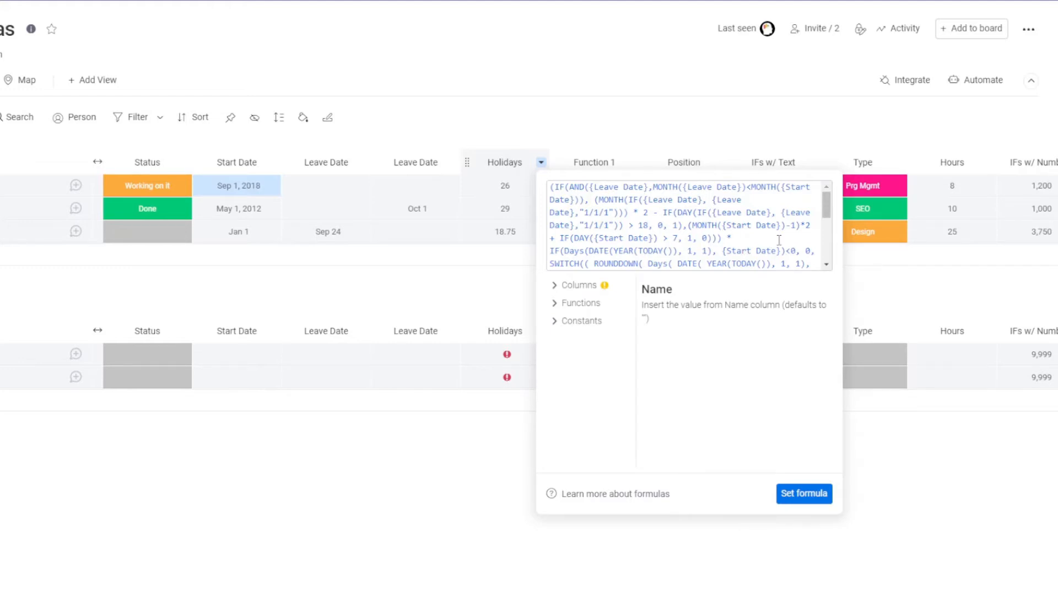
pyautogui.hotkey('ctrl', 'a')
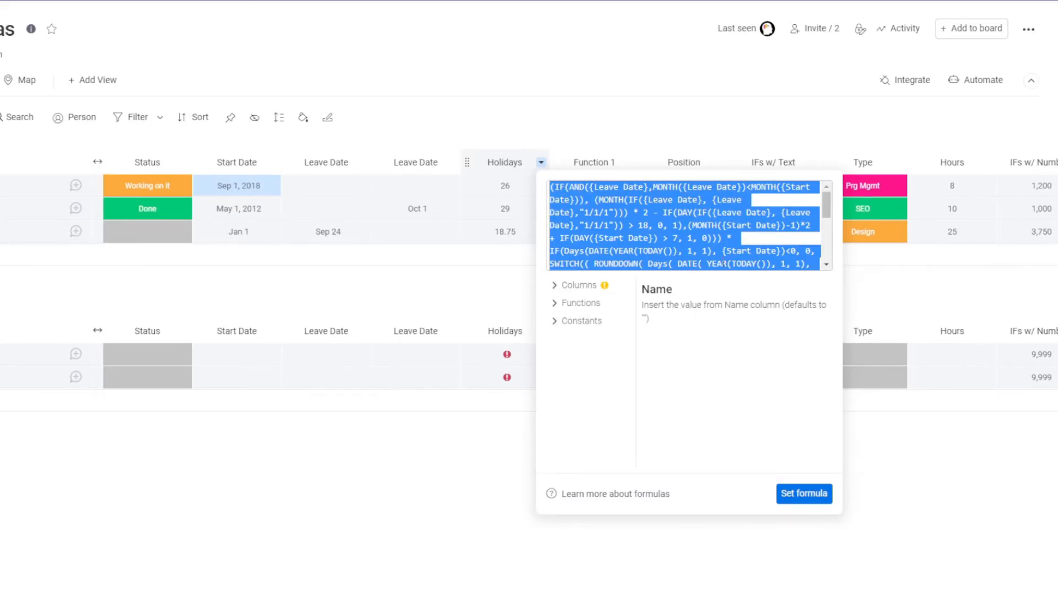
pyautogui.click(517, 294)
pyautogui.moveTo(533, 166)
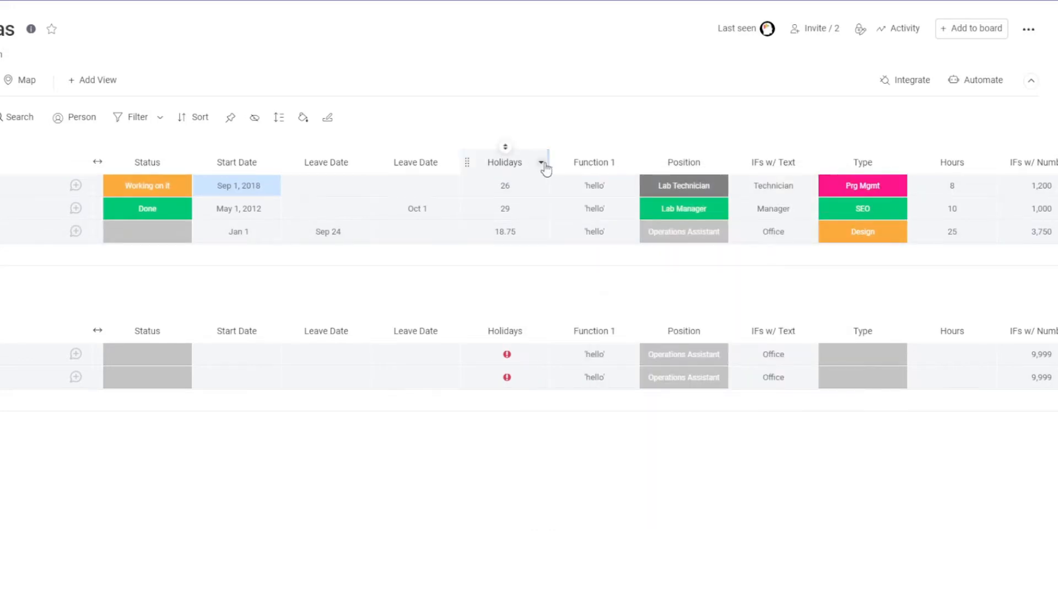
pyautogui.click(542, 163)
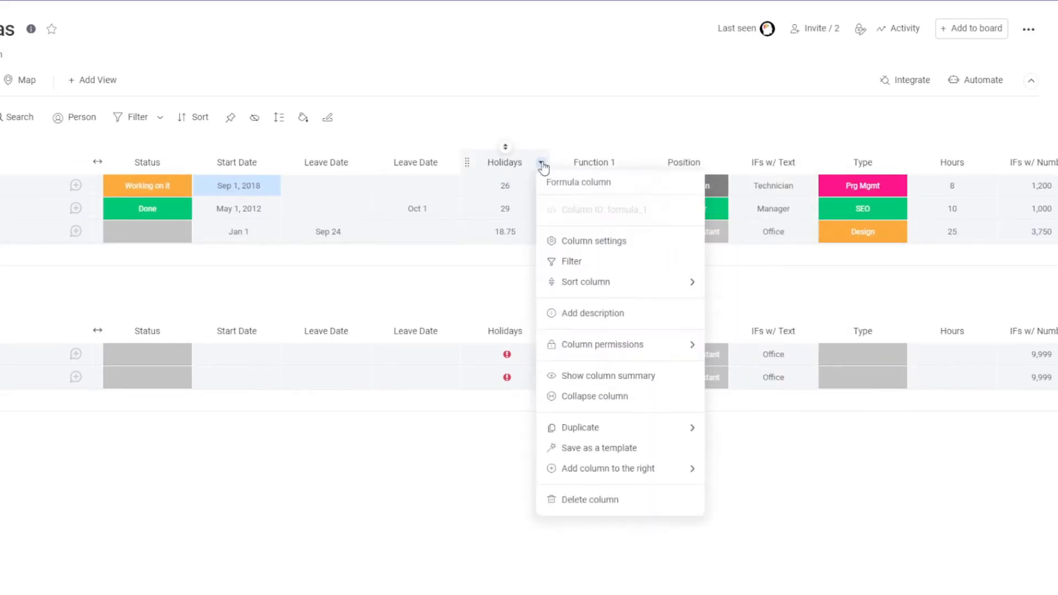
pyautogui.click(591, 319)
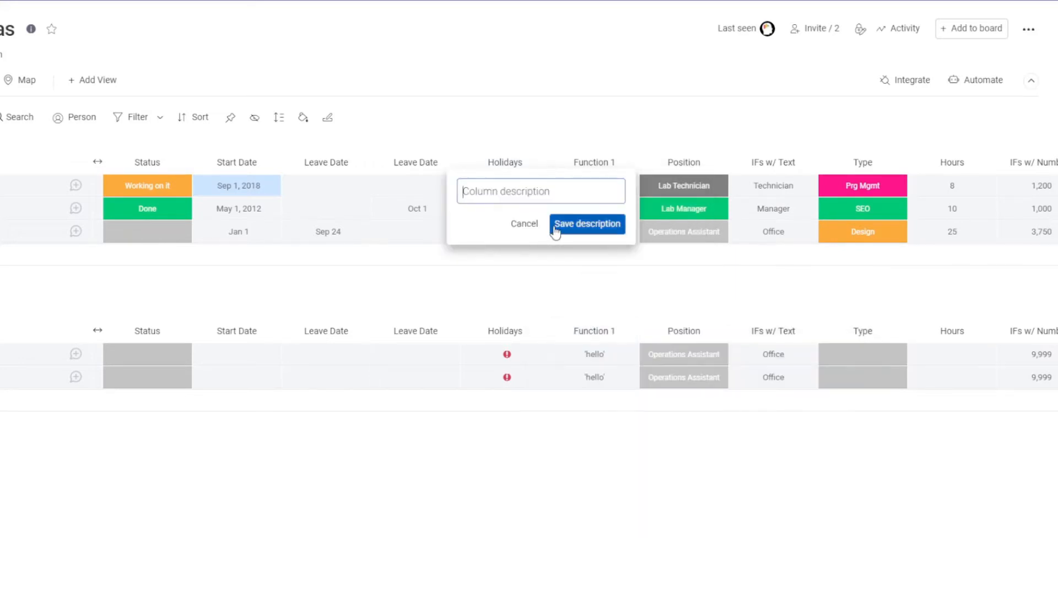
pyautogui.hotkey('ctrl', 'v')
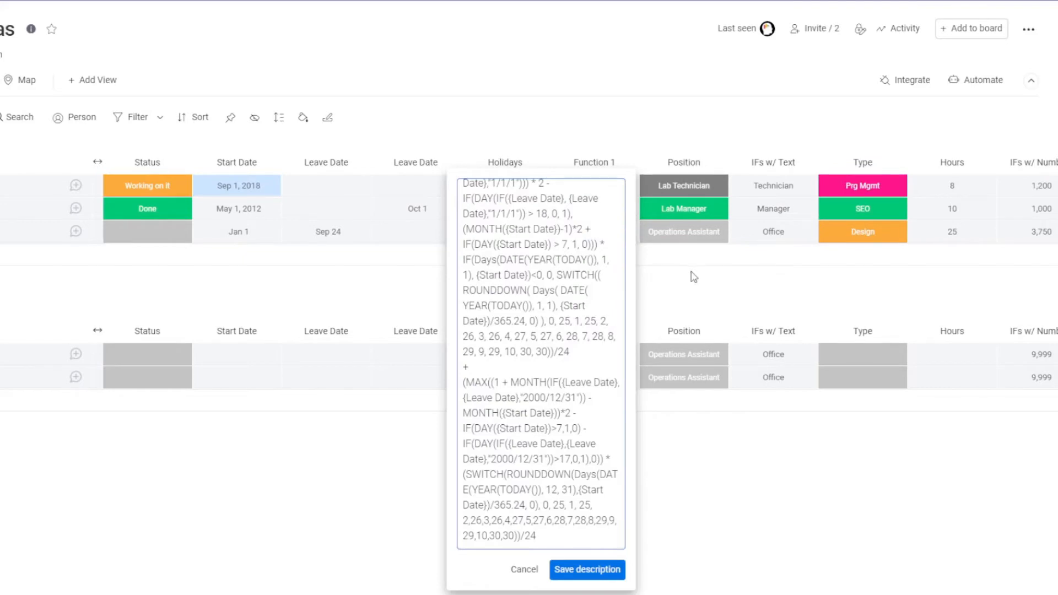
pyautogui.click(584, 573)
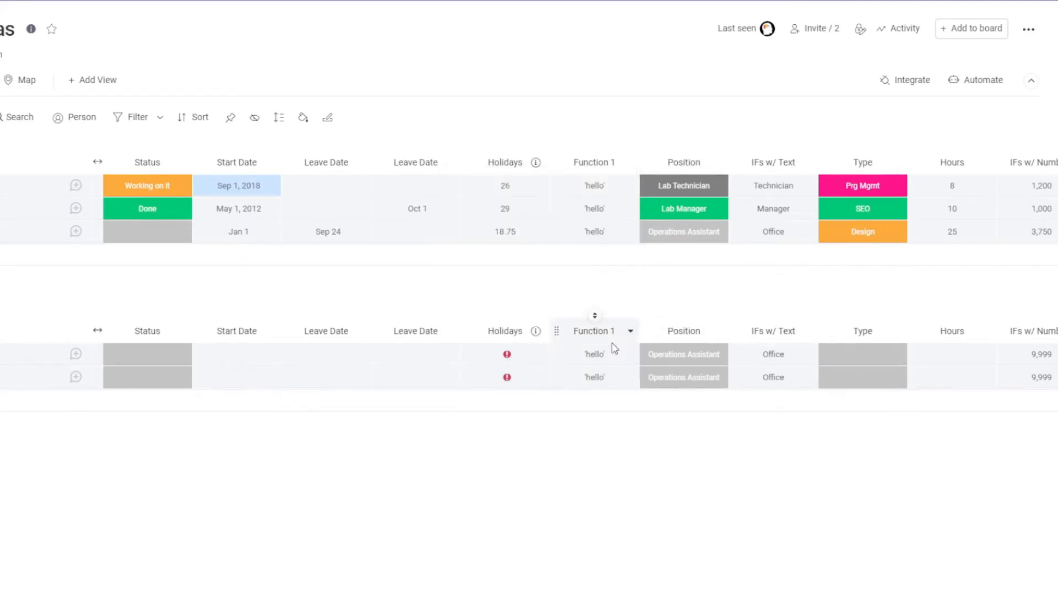
# Compare the Holidays formula with the backup in the column description, selecting the full description text, and leave both unedited.
pyautogui.click(522, 191)
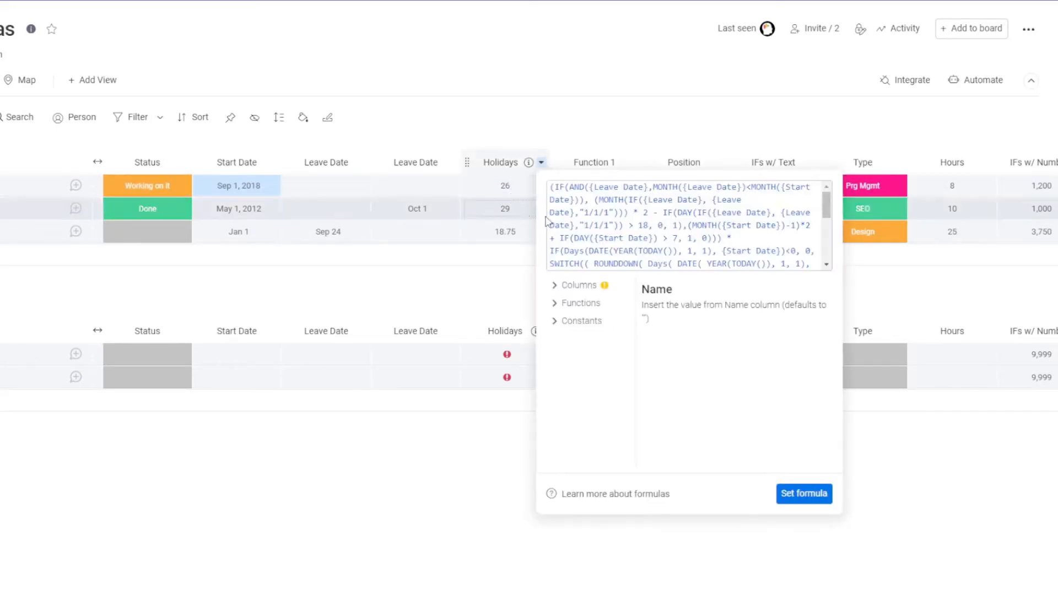
pyautogui.click(476, 279)
pyautogui.click(534, 164)
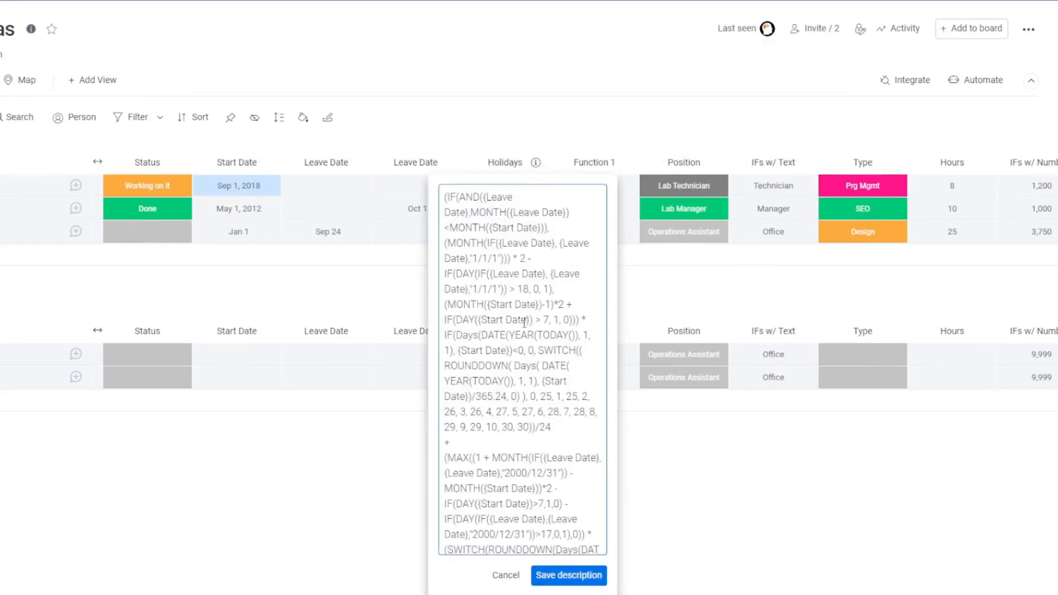
pyautogui.hotkey('ctrl', 'a')
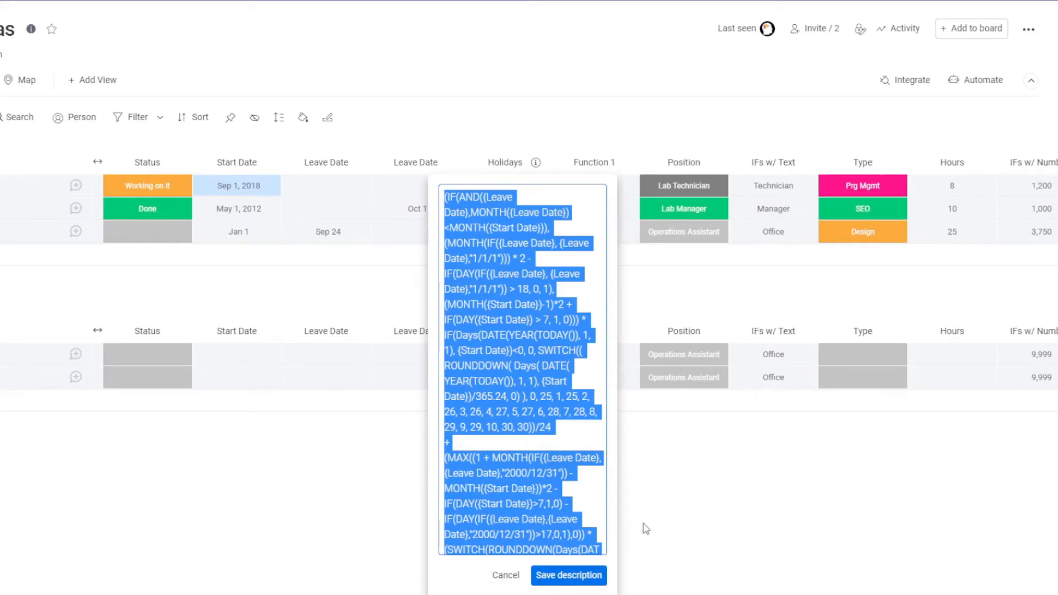
pyautogui.click(717, 505)
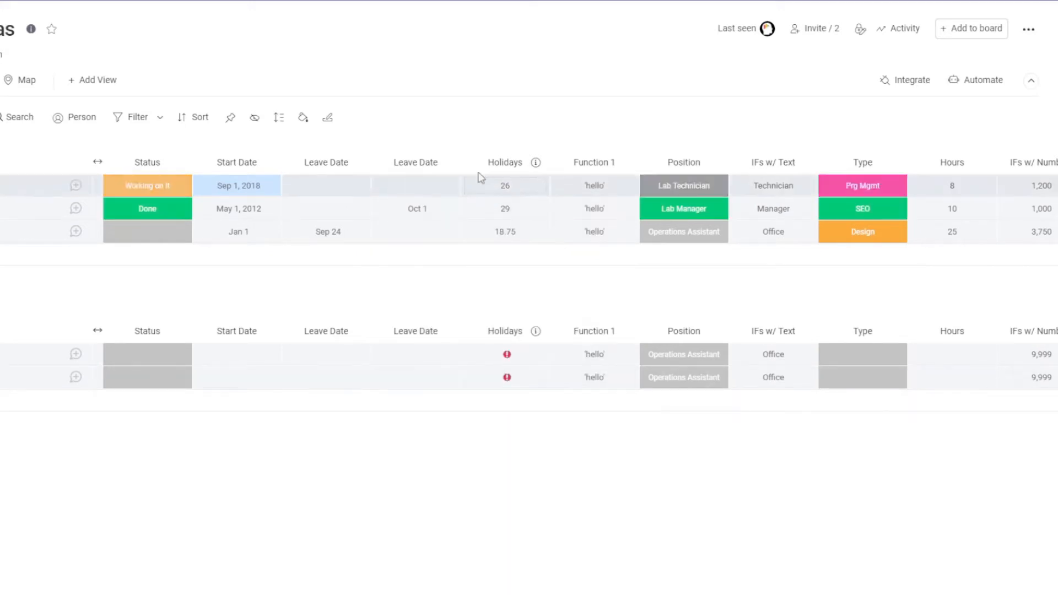
pyautogui.click(506, 190)
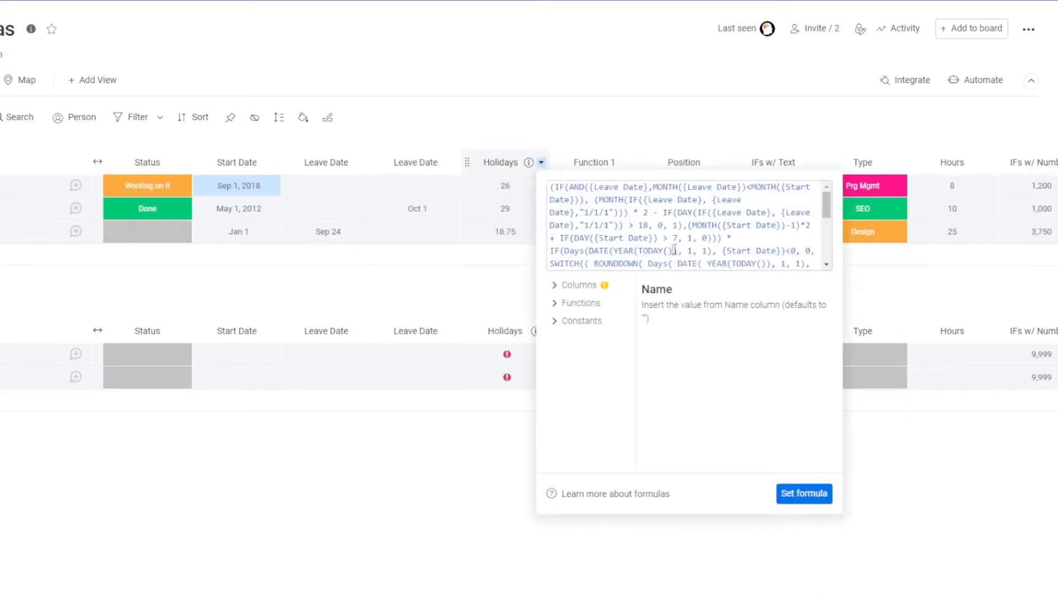
pyautogui.click(404, 299)
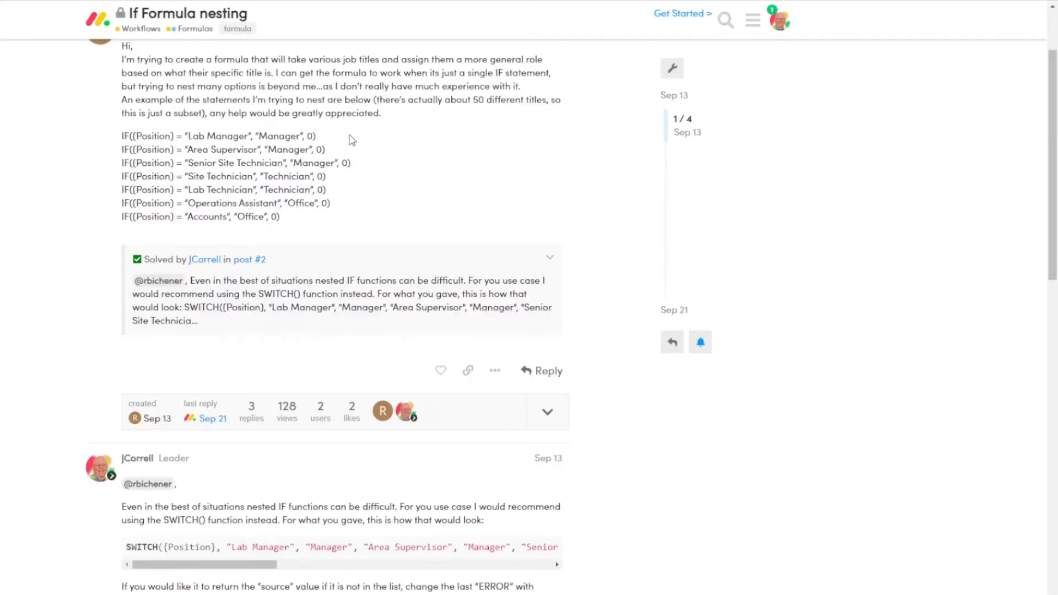
# Copy IF({Position} = “Lab Manager”, “Manager”, 0) from the If Formula nesting forum post into the Function 1 formula and set it.
pyautogui.moveTo(320, 139); pyautogui.dragTo(122, 140)
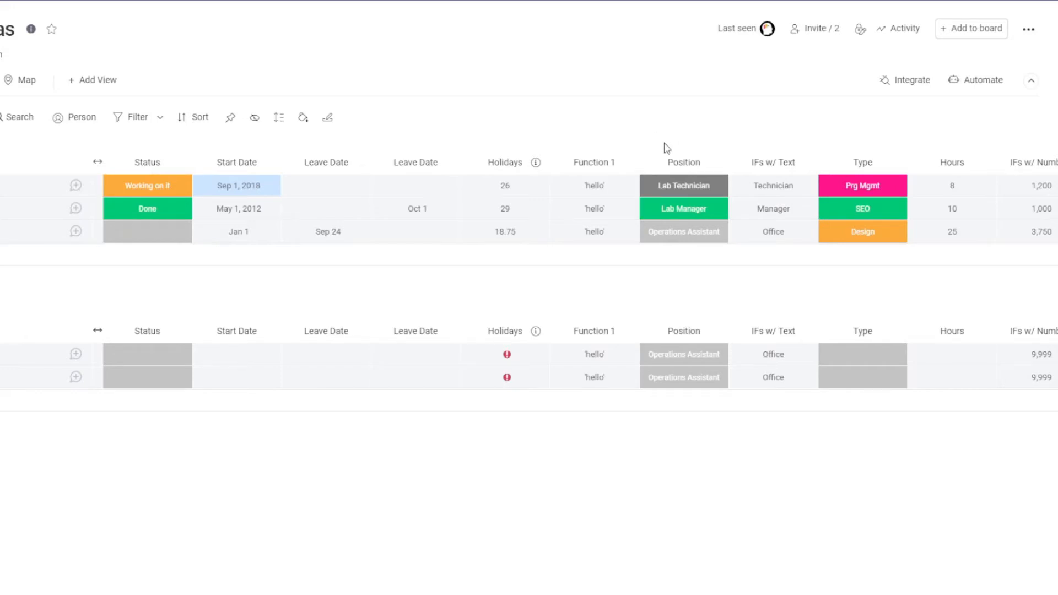
pyautogui.click(608, 189)
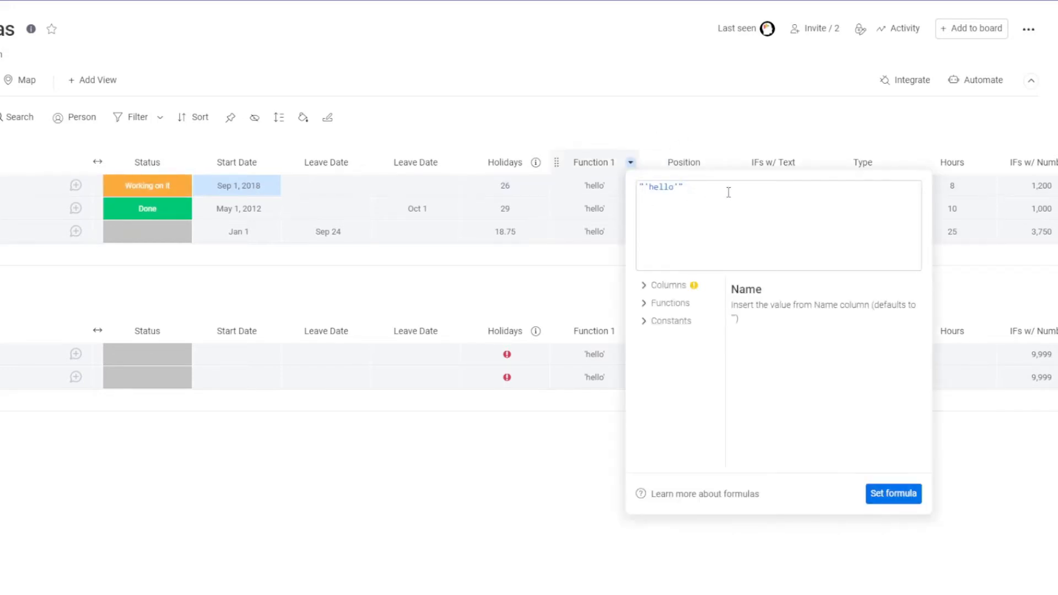
pyautogui.moveTo(722, 189); pyautogui.dragTo(605, 189)
pyautogui.hotkey('ctrl', 'v')
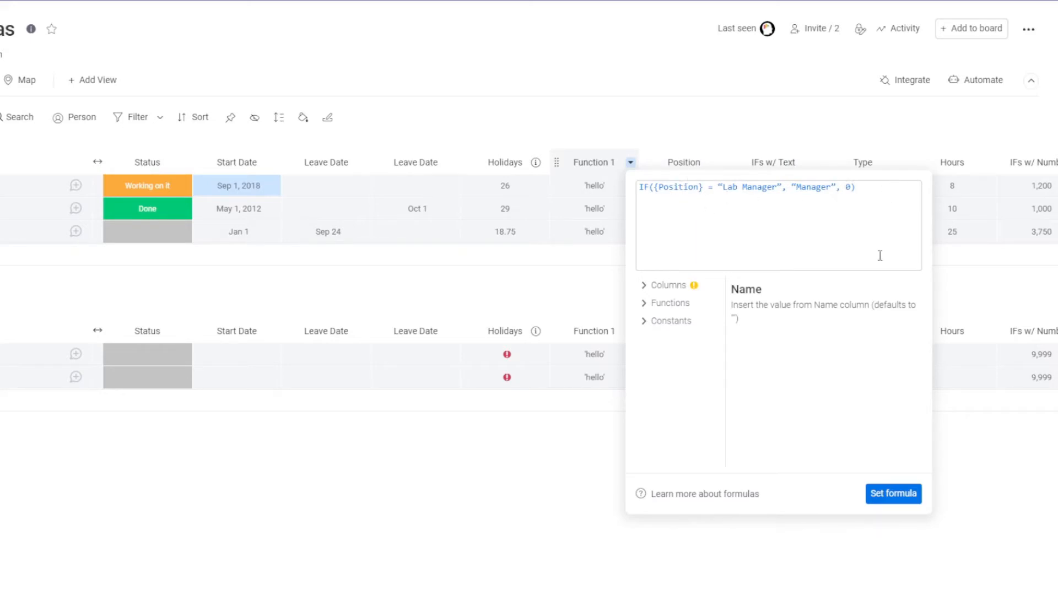
pyautogui.click(893, 495)
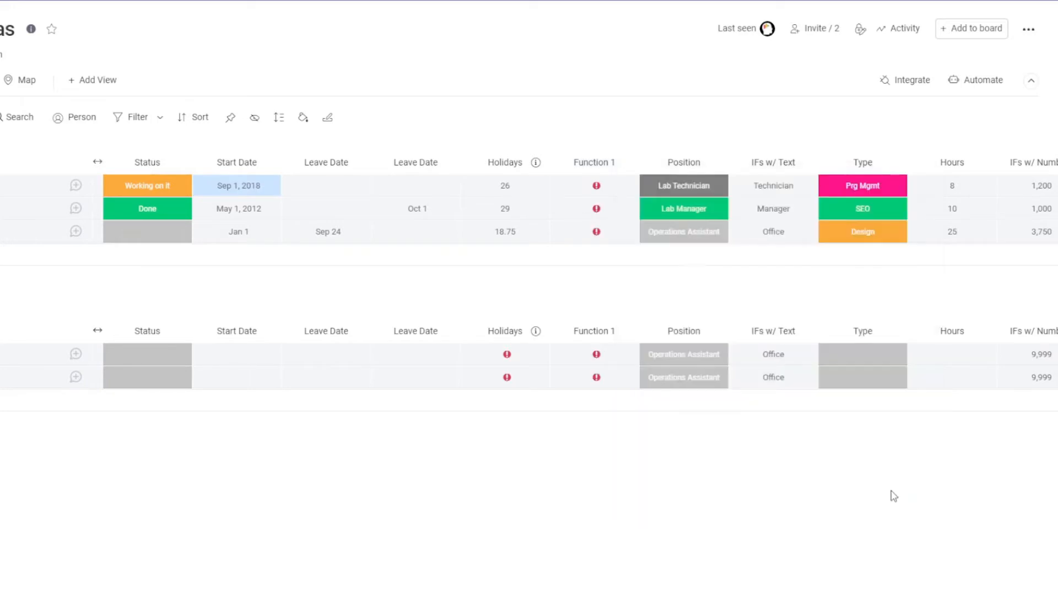
# Replace the curly quotes around Manager and Lab Manager in the Function 1 formula with straight double quotes, and set it.
pyautogui.click(612, 192)
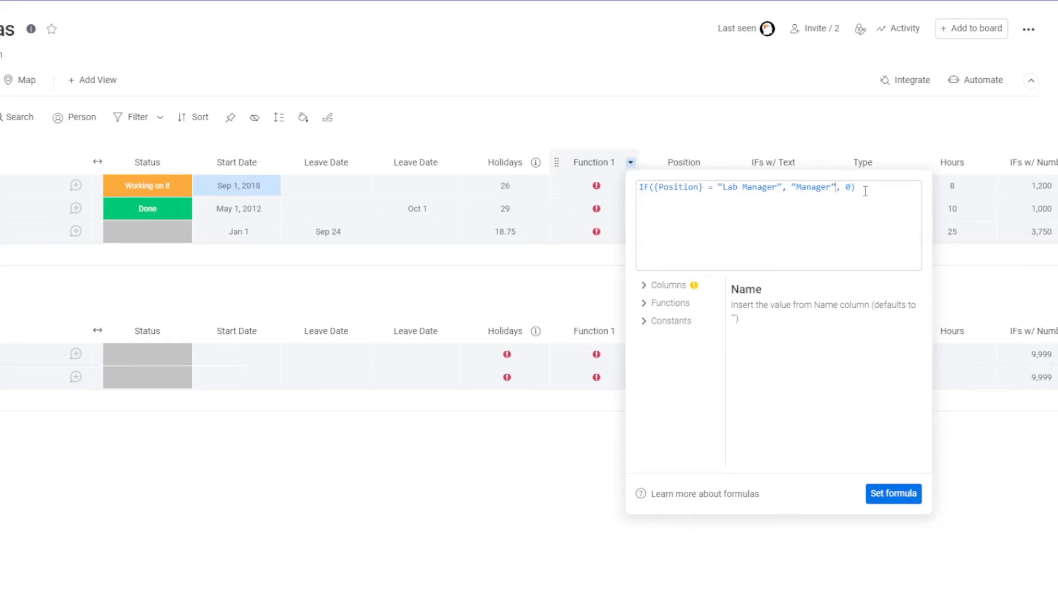
pyautogui.press('BackSpace')
pyautogui.write('"')
pyautogui.press('Left')
pyautogui.press('Left')
pyautogui.press('Left')
pyautogui.press('Left')
pyautogui.press('Left')
pyautogui.press('Left')
pyautogui.press('Left')
pyautogui.press('Left')
pyautogui.press('Left')
pyautogui.press('Left')
pyautogui.press('Left')
pyautogui.press('Left')
pyautogui.press('Left')
pyautogui.press('Left')
pyautogui.press('Left')
pyautogui.press('Left')
pyautogui.press('Left')
pyautogui.press('Left')
pyautogui.press('Left')
pyautogui.click(898, 496)
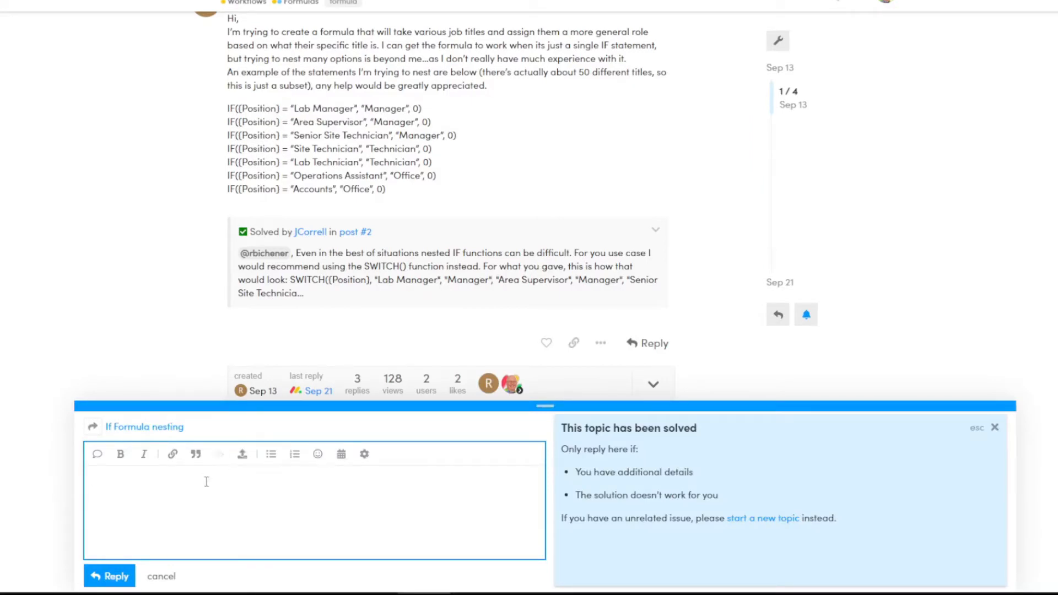
# Insert a preformatted code block in the forum reply containing IF({Position} = “Lab Manager”, “Manager”, 0).
pyautogui.click(220, 455)
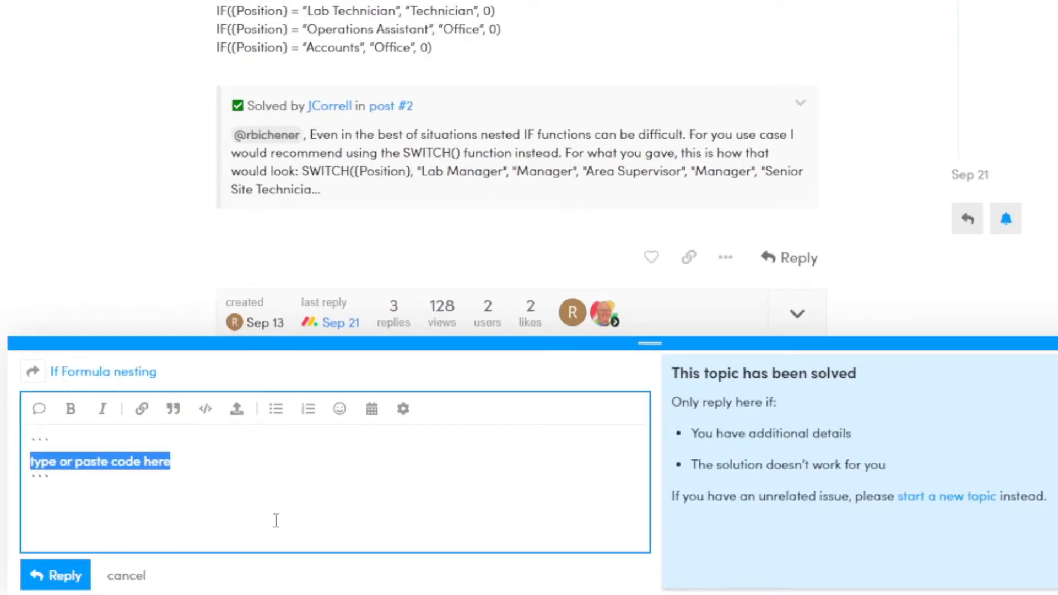
pyautogui.write('IF([Position] = "Lab Manager", "Manager", 0)')
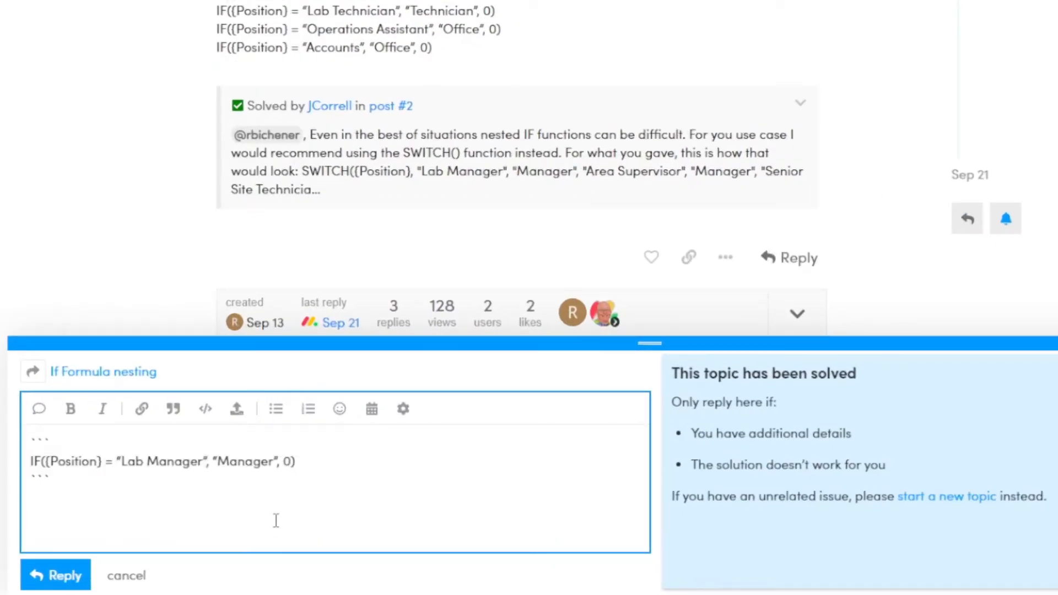
# Replace the curly quotes in the reply's code block with straight double quotes and dismiss the solved-topic notice to show the preview.
pyautogui.press('Left')
pyautogui.press('Left')
pyautogui.press('Left')
pyautogui.press('Left')
pyautogui.press('Left')
pyautogui.press('Delete')
pyautogui.write('"')
pyautogui.press('Right')
pyautogui.press('Right')
pyautogui.write(',')
pyautogui.press('Left')
pyautogui.press('Left')
pyautogui.press('BackSpace')
pyautogui.press('Left')
pyautogui.press('Left')
pyautogui.press('Left')
pyautogui.press('Left')
pyautogui.press('Left')
pyautogui.press('Left')
pyautogui.press('Left')
pyautogui.press('BackSpace')
pyautogui.write('"')
pyautogui.press('Left')
pyautogui.press('BackSpace')
pyautogui.write('"')
pyautogui.press('Left')
pyautogui.press('Left')
pyautogui.press('Left')
pyautogui.press('Left')
pyautogui.press('Left')
pyautogui.press('Left')
pyautogui.press('Left')
pyautogui.press('Left')
pyautogui.press('Left')
pyautogui.press('Left')
pyautogui.press('Left')
pyautogui.press('Left')
pyautogui.press('Right')
pyautogui.press('BackSpace')
pyautogui.press('BackSpace')
pyautogui.write('"L')
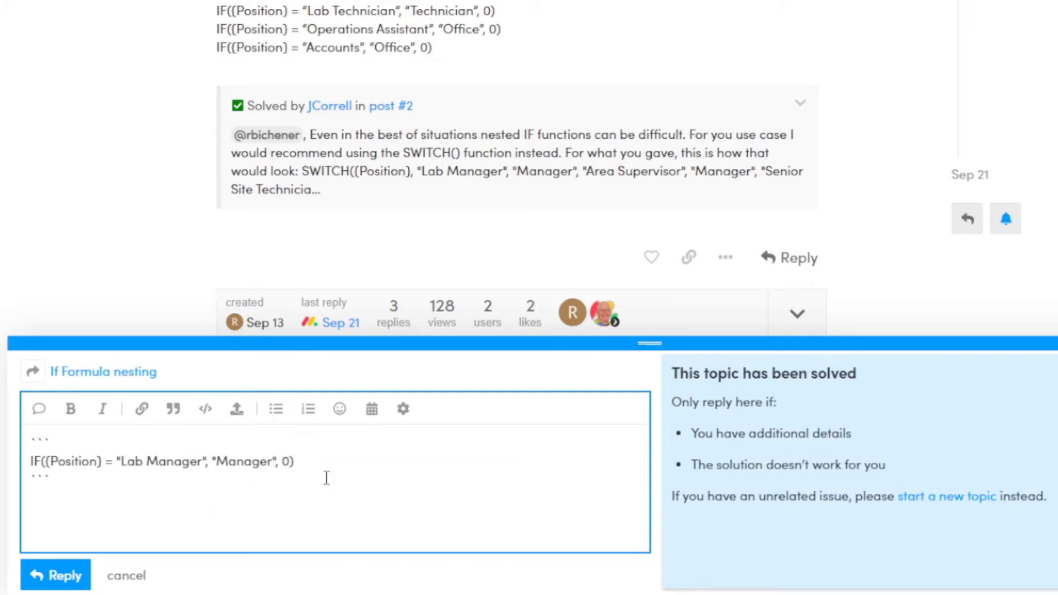
pyautogui.click(1057, 370)
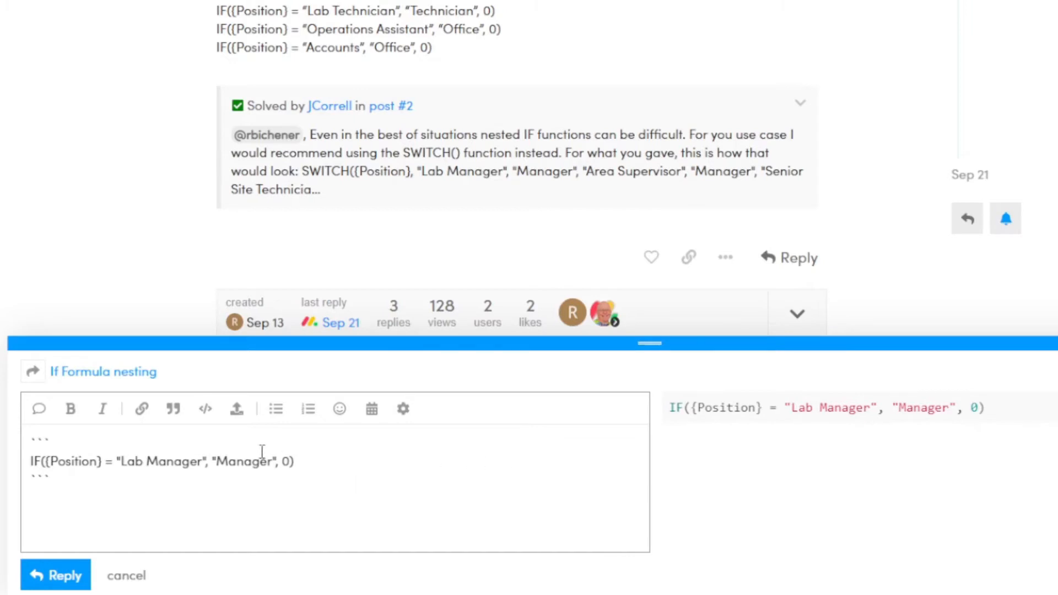
# Copy the code block's formula, paste it as plain text beneath the block in the forum reply, and select its plain-text preview.
pyautogui.moveTo(302, 464); pyautogui.dragTo(31, 462)
pyautogui.hotkey('ctrl', 'c')
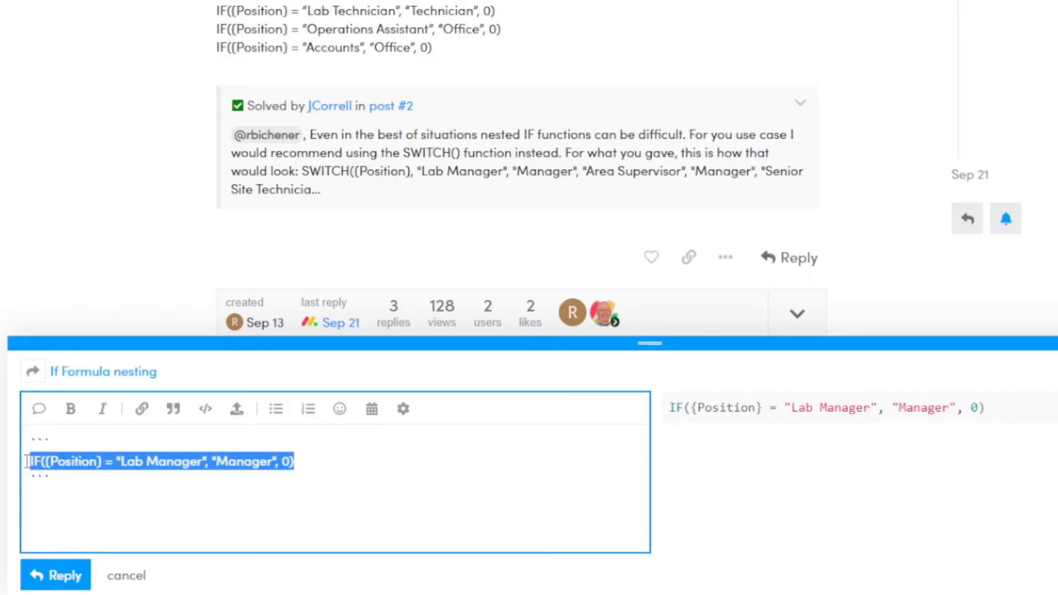
pyautogui.click(217, 519)
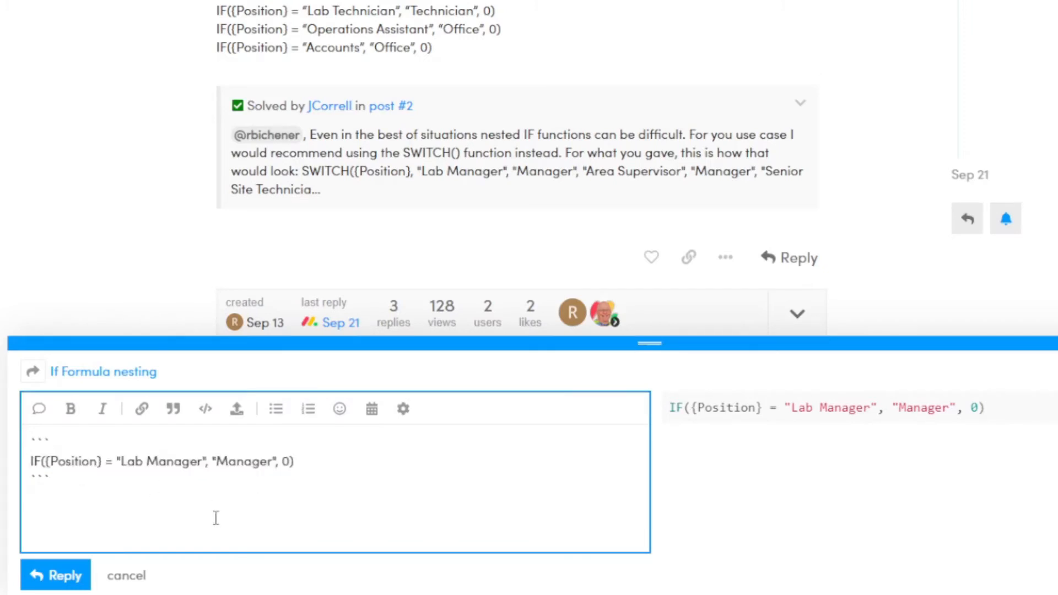
pyautogui.hotkey('ctrl', 'v')
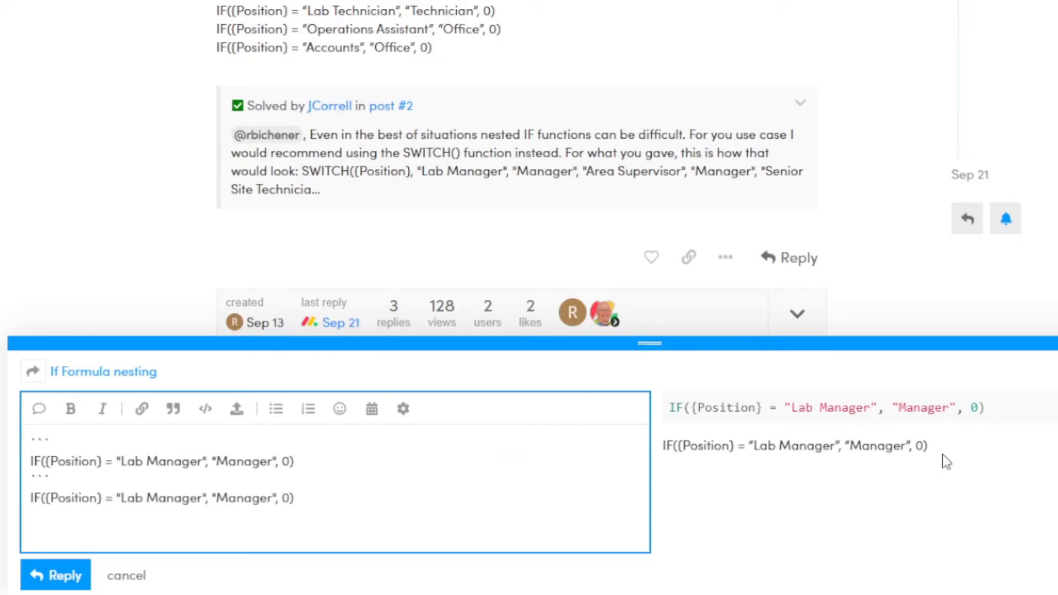
pyautogui.moveTo(942, 452); pyautogui.dragTo(667, 462)
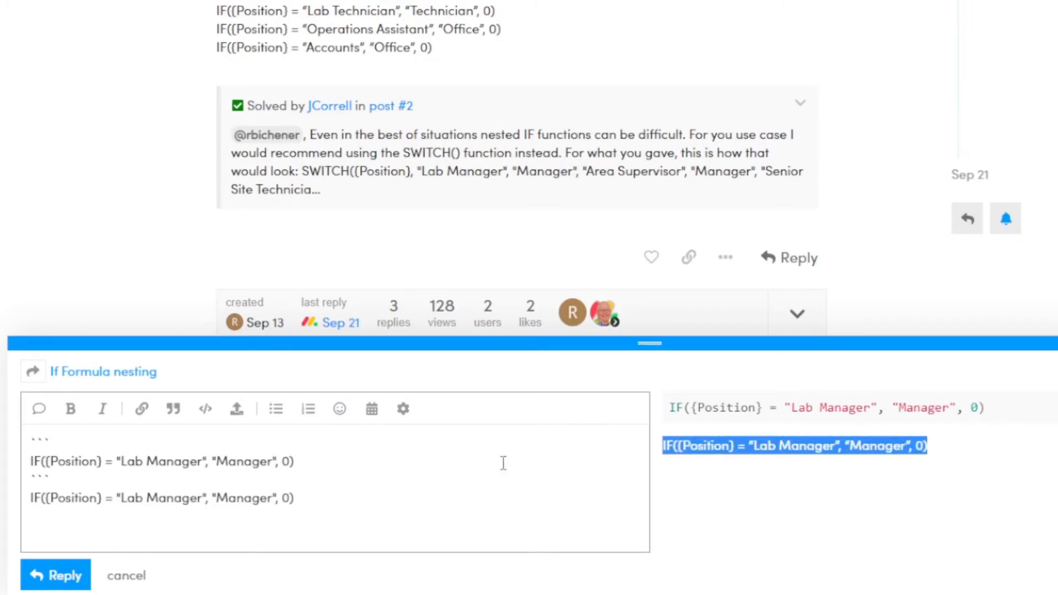
# Clear all text and code fences from the forum reply.
pyautogui.moveTo(316, 499); pyautogui.dragTo(30, 461)
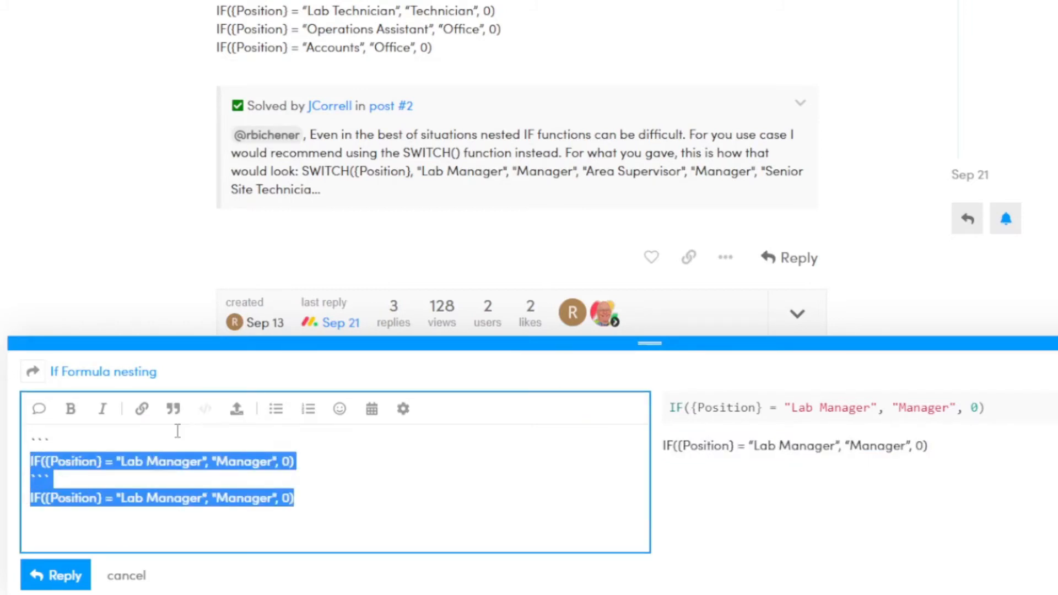
pyautogui.press('BackSpace')
pyautogui.press('BackSpace')
pyautogui.press('BackSpace')
pyautogui.press('BackSpace')
pyautogui.press('BackSpace')
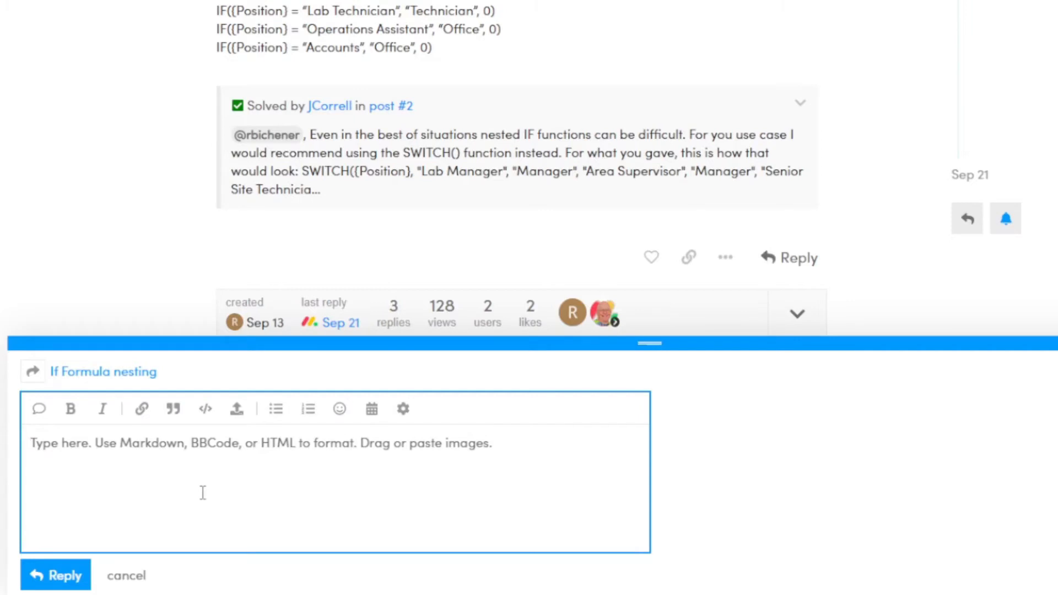
# Enter two lines of triple backticks in the reply and paste the copied Position formula between them.
pyautogui.write('```')
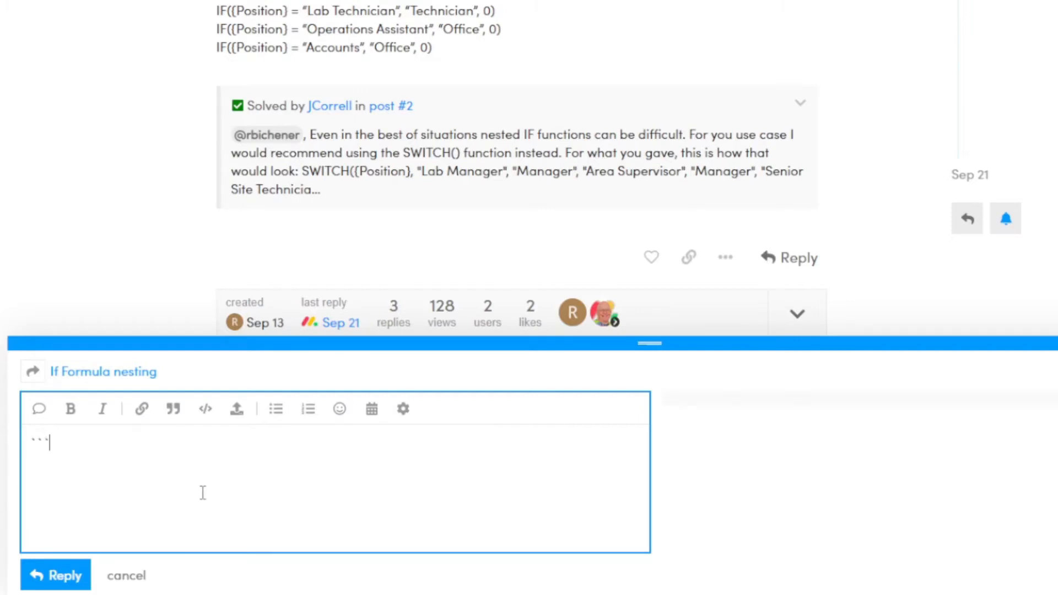
pyautogui.press('Return')
pyautogui.write('```')
pyautogui.press('Up')
pyautogui.press('Left')
pyautogui.press('Return')
pyautogui.hotkey('ctrl', 'v')
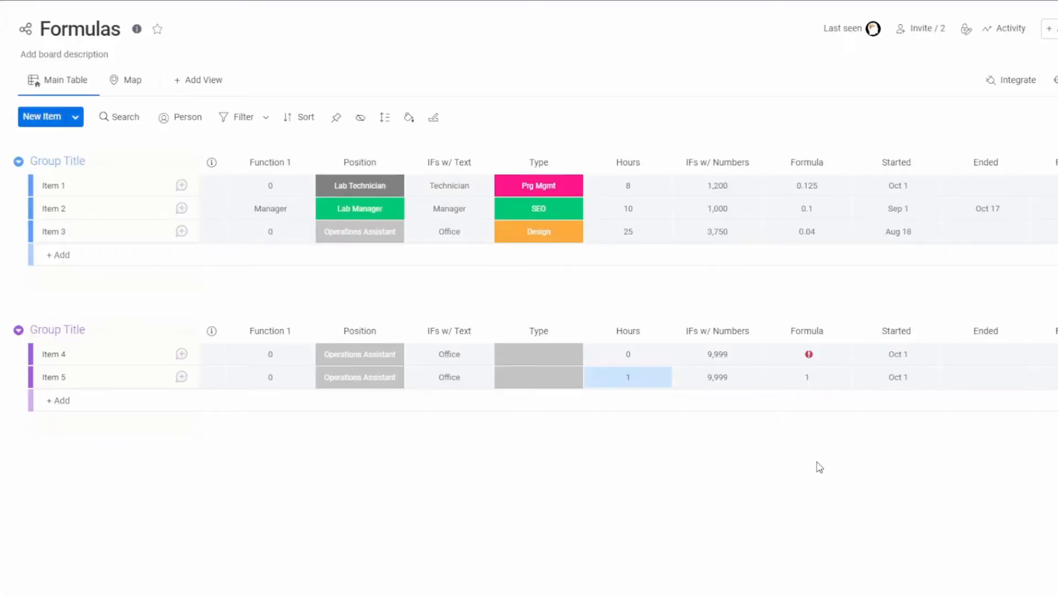
# On the Formulas board, wrap the Formula column's division as IF({Hours}<>0,1/{Hours},"") and set it.
pyautogui.click(825, 381)
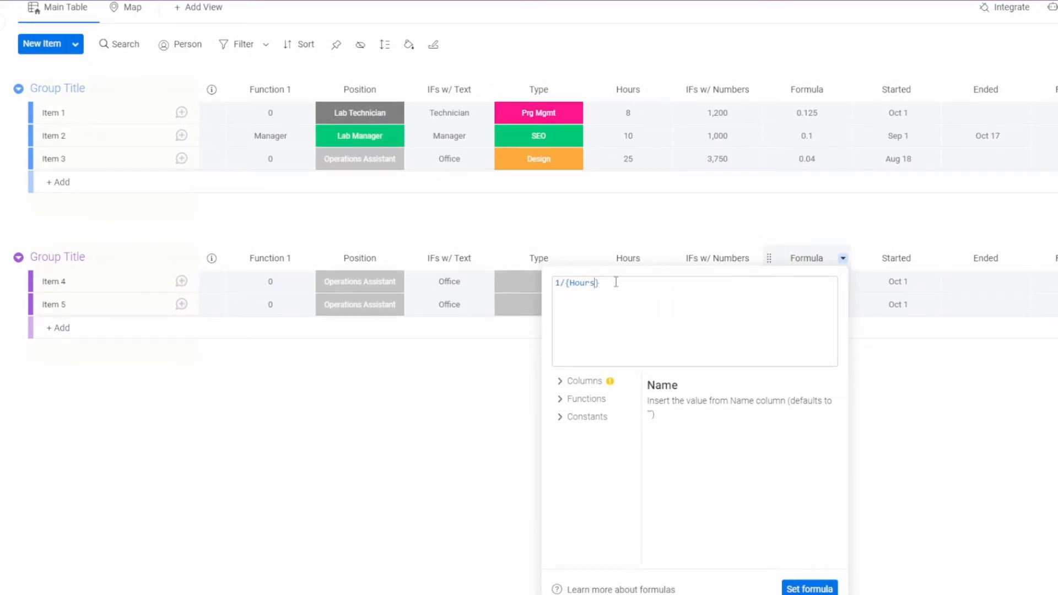
pyautogui.write('IF({')
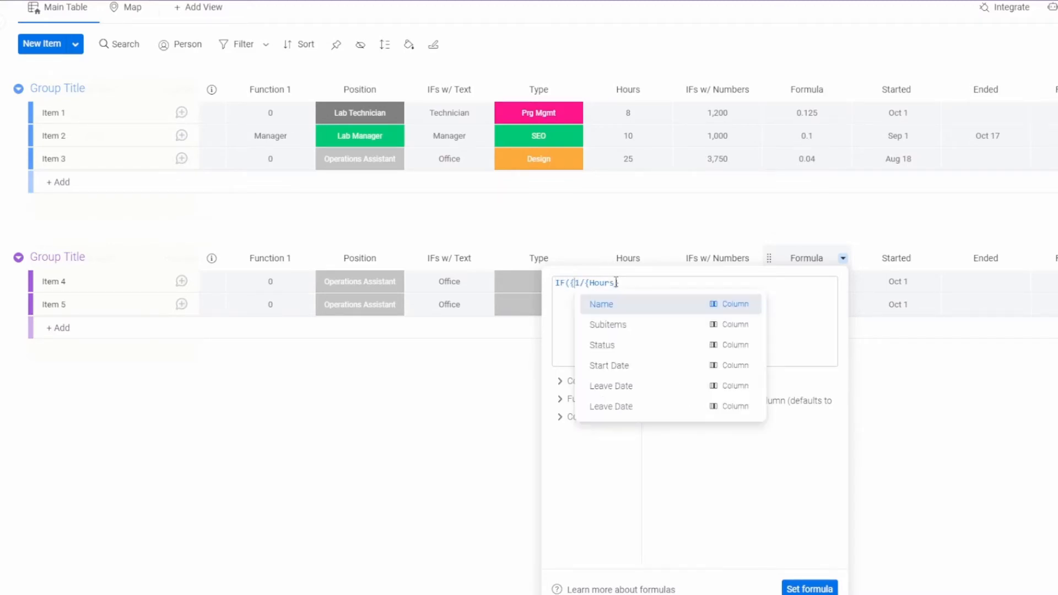
pyautogui.write('h')
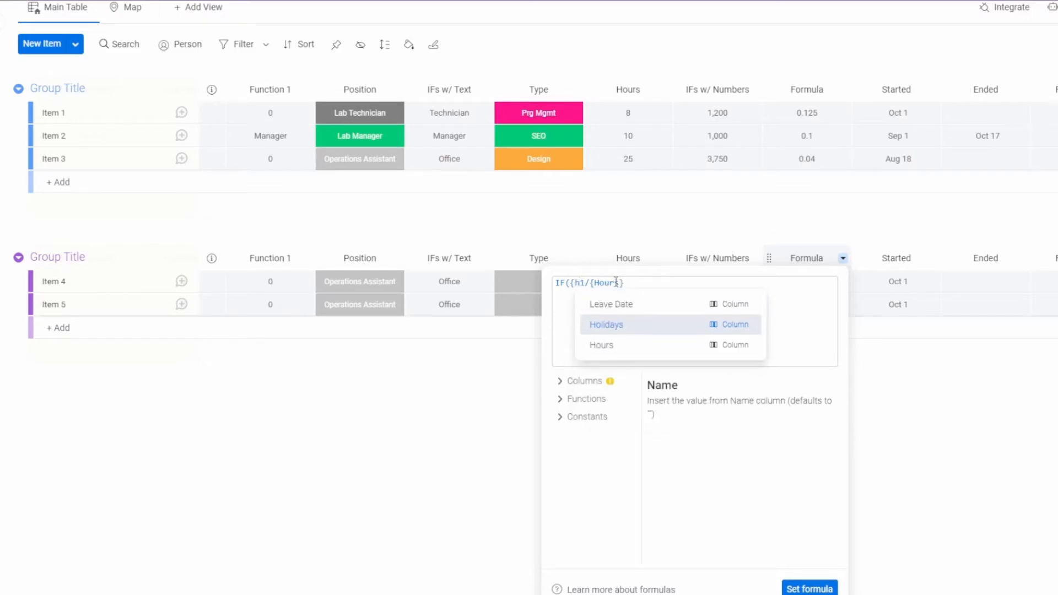
pyautogui.press('Down')
pyautogui.press('Return')
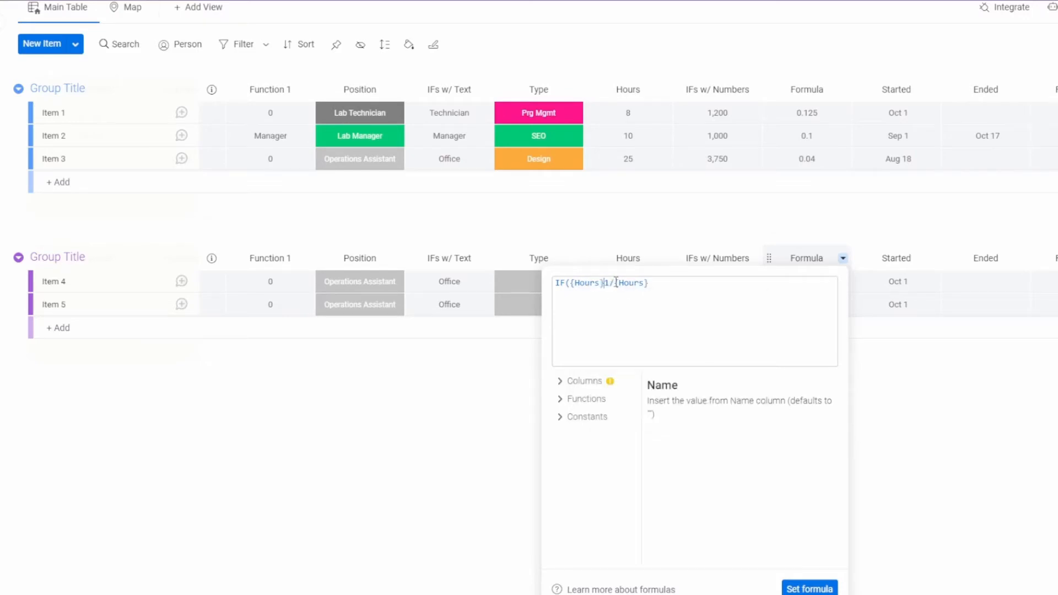
pyautogui.write(',')
pyautogui.press('BackSpace')
pyautogui.write('<>0,')
pyautogui.write(',"")')
pyautogui.press('Return')
pyautogui.click(810, 589)
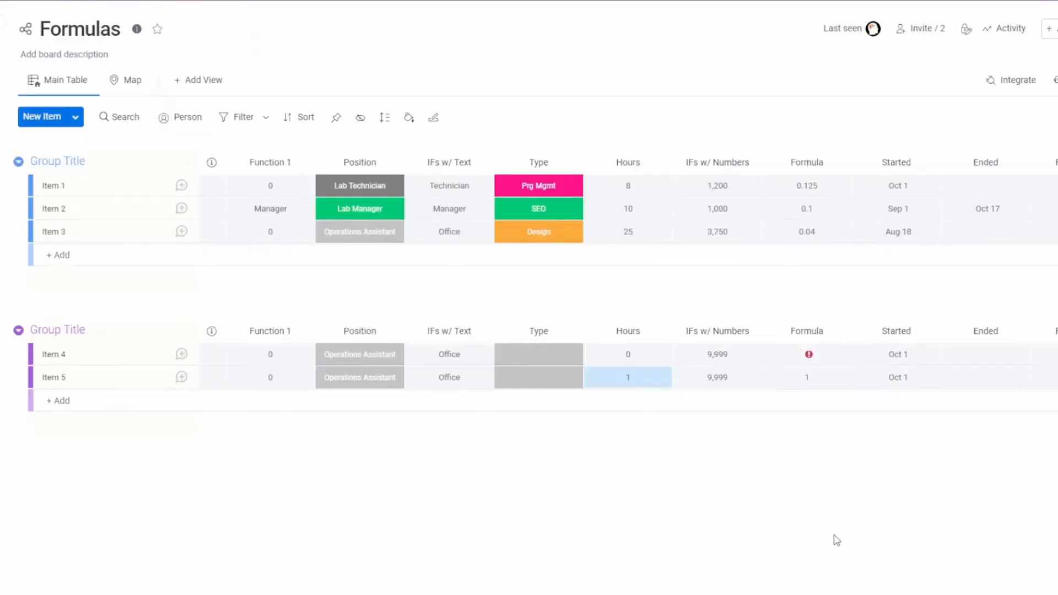
# Replace the divisor in the Formula column with a nested IF, giving IF({Hours}<>0,1/IF({Hours}<>0,{Hours},1),""), and set it.
pyautogui.click(824, 363)
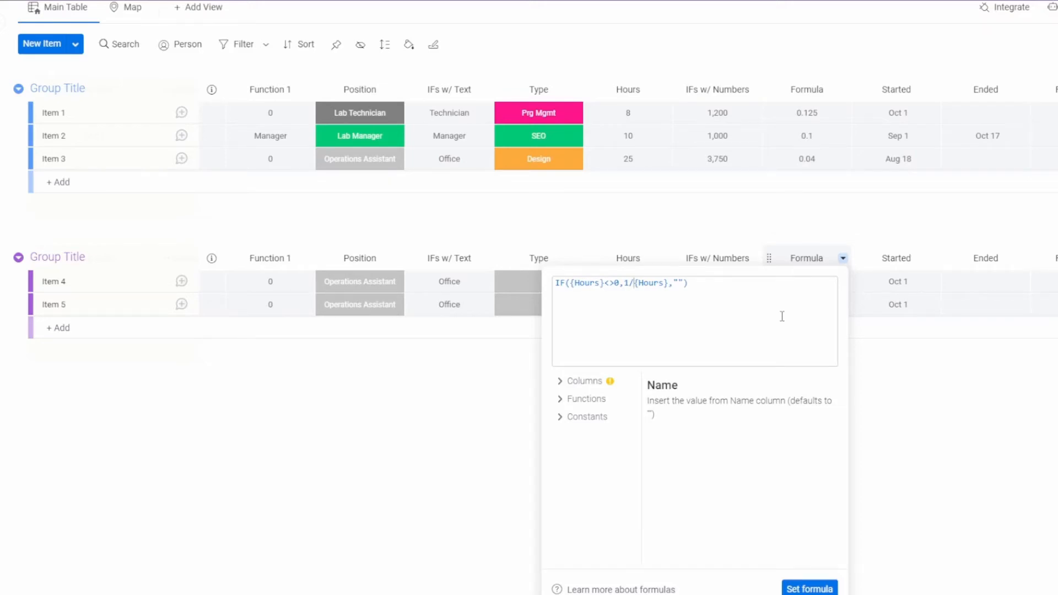
pyautogui.write('IF({Hours}<>0,{')
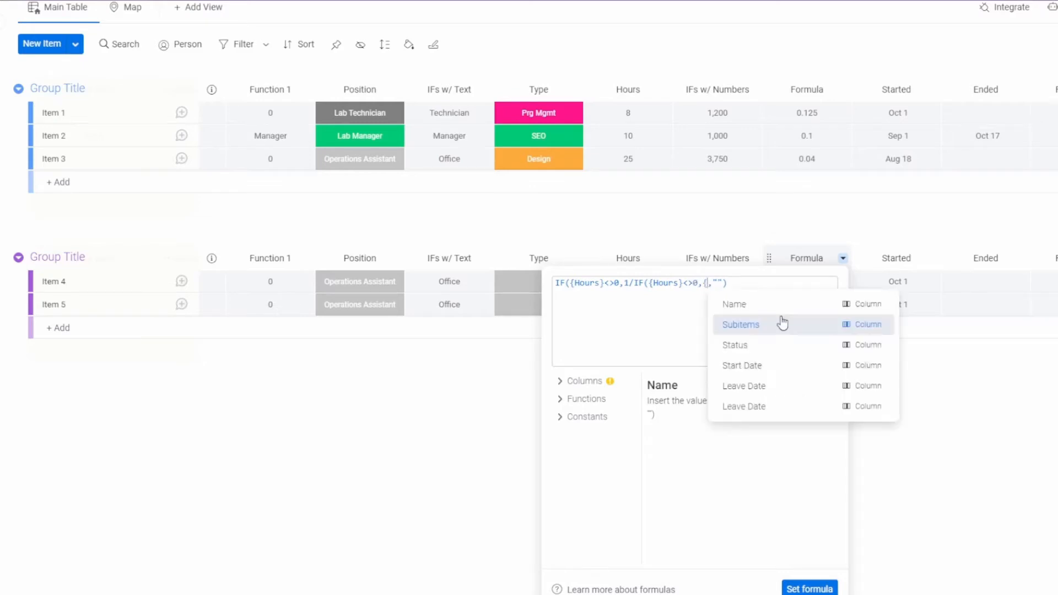
pyautogui.write('Hours}')
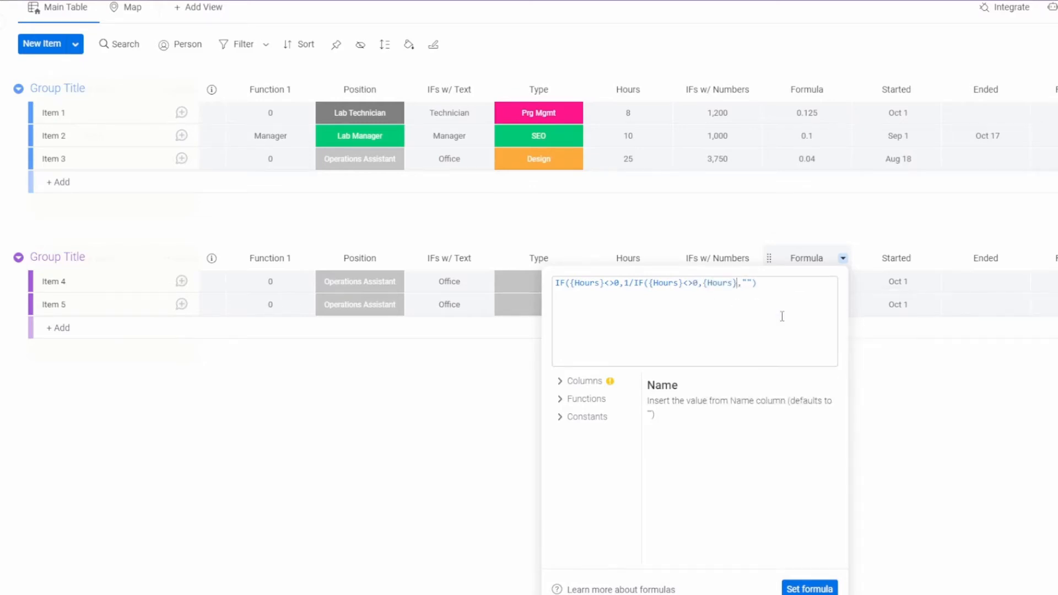
pyautogui.write(',1')
pyautogui.click(809, 588)
# Replace 1/IF in the Formula column's formula with DIVIDE and rewrite the start of its arguments as DIVIDE(1,{Hours}).
pyautogui.press('Up')
pyautogui.hotkey('shift', 'Right')
pyautogui.hotkey('shift', 'Right')
pyautogui.hotkey('shift', 'Right')
pyautogui.hotkey('shift', 'Right')
pyautogui.write('DIVIDE')
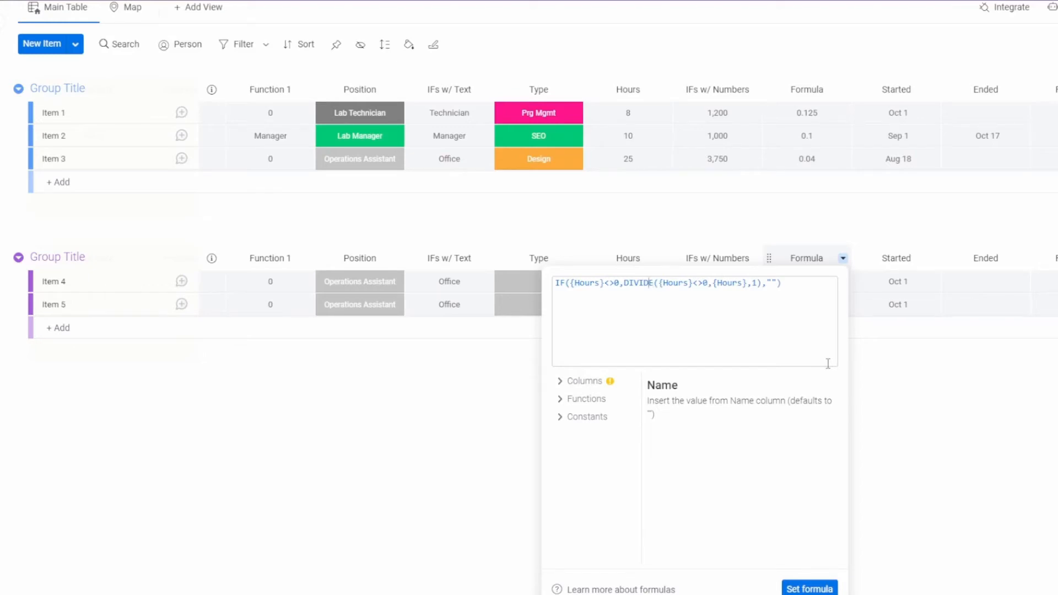
pyautogui.write('1,')
pyautogui.press('Right')
pyautogui.press('Right')
pyautogui.press('Right')
pyautogui.press('Right')
pyautogui.press('Right')
pyautogui.press('Right')
pyautogui.press('Right')
pyautogui.hotkey('shift', 'End')
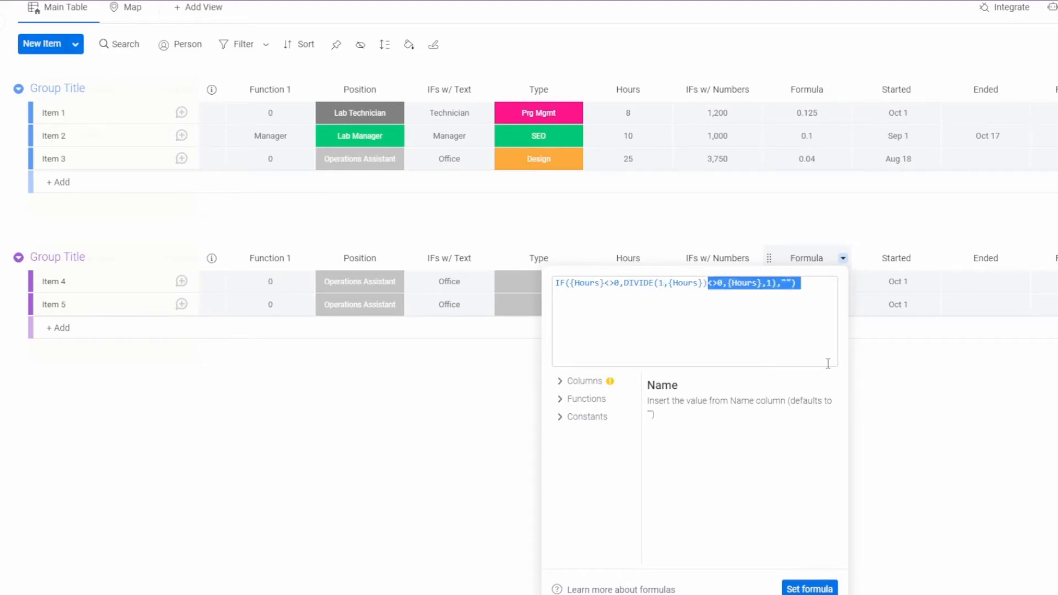
# Remove the leftover nested IF arguments so the Formula column reads IF({Hours}<>0,DIVIDE(1,{Hours}),""), and set it.
pyautogui.press('Left')
pyautogui.hotkey('shift', 'Right')
pyautogui.hotkey('shift', 'Right')
pyautogui.hotkey('shift', 'Right')
pyautogui.hotkey('shift', 'Right')
pyautogui.hotkey('shift', 'Right')
pyautogui.hotkey('shift', 'Right')
pyautogui.hotkey('shift', 'Right')
pyautogui.hotkey('shift', 'Right')
pyautogui.hotkey('shift', 'Right')
pyautogui.hotkey('shift', 'Right')
pyautogui.hotkey('shift', 'Right')
pyautogui.hotkey('shift', 'Right')
pyautogui.hotkey('shift', 'Right')
pyautogui.hotkey('shift', 'Right')
pyautogui.press('BackSpace')
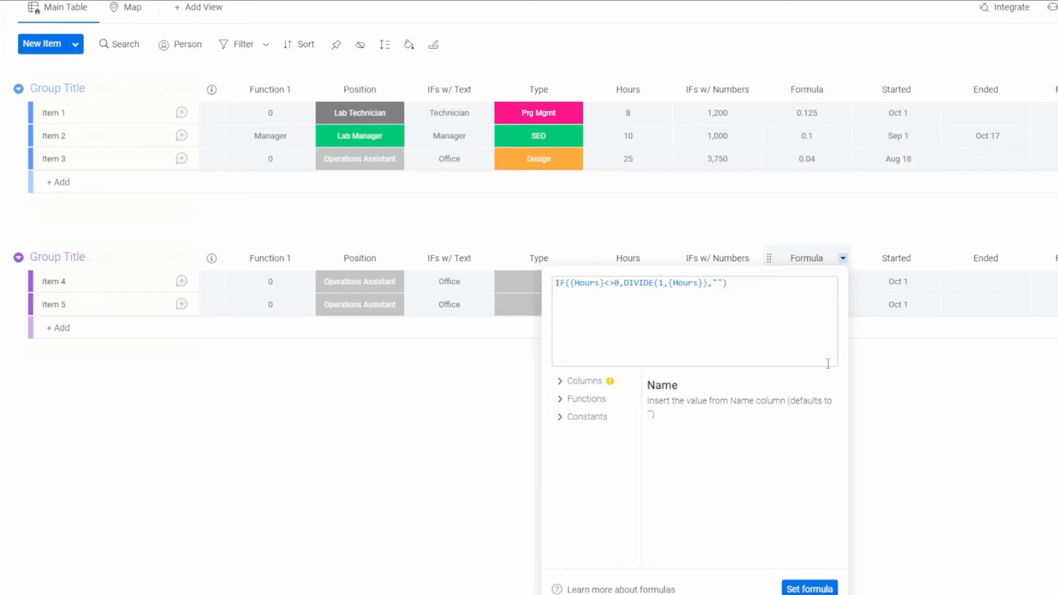
pyautogui.click(805, 589)
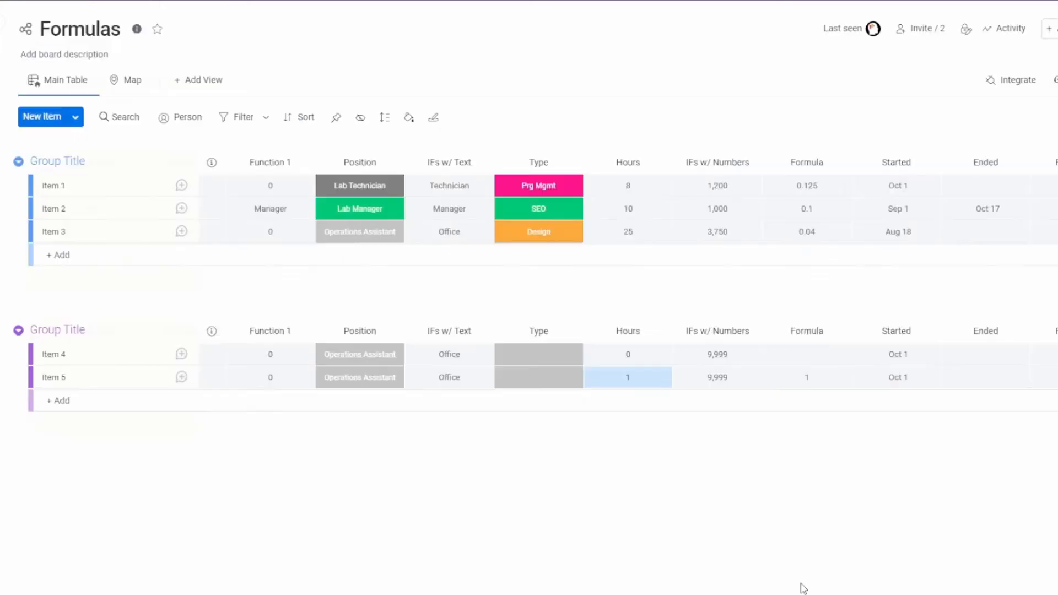
pyautogui.click(832, 360)
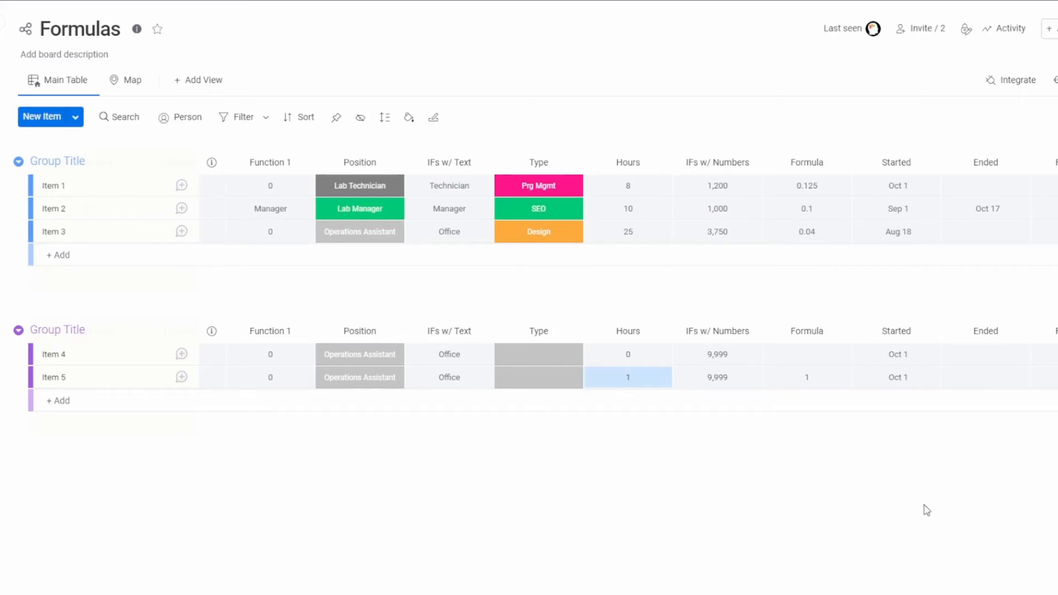
# Replace DAYS( TODAY(), {Started})/30.417 with 1 as the empty-Ended result in the Formula 1 column, and set the formula.
pyautogui.click(948, 358)
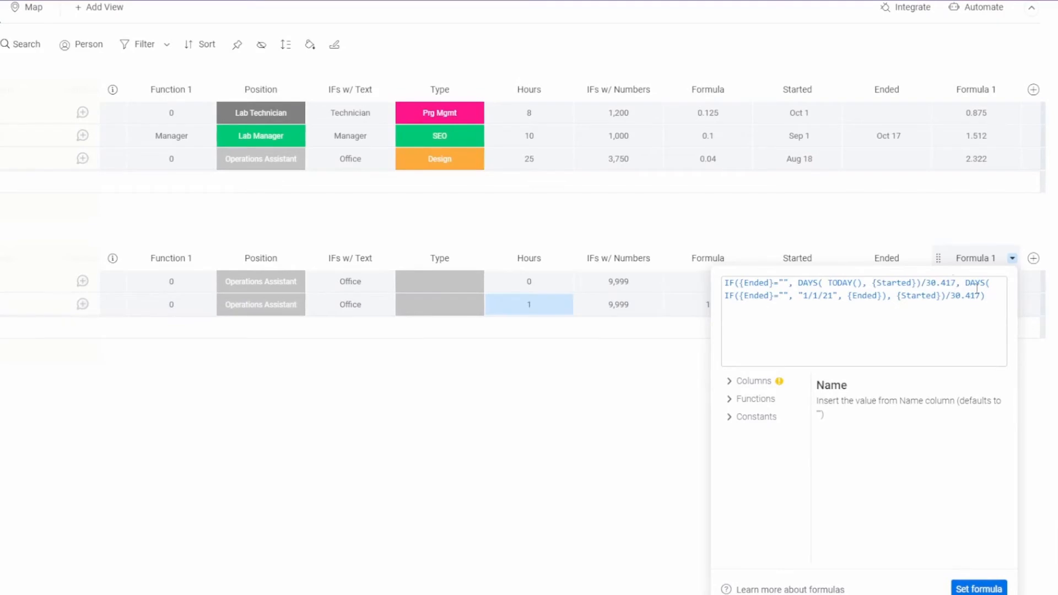
pyautogui.click(959, 283)
pyautogui.write(',')
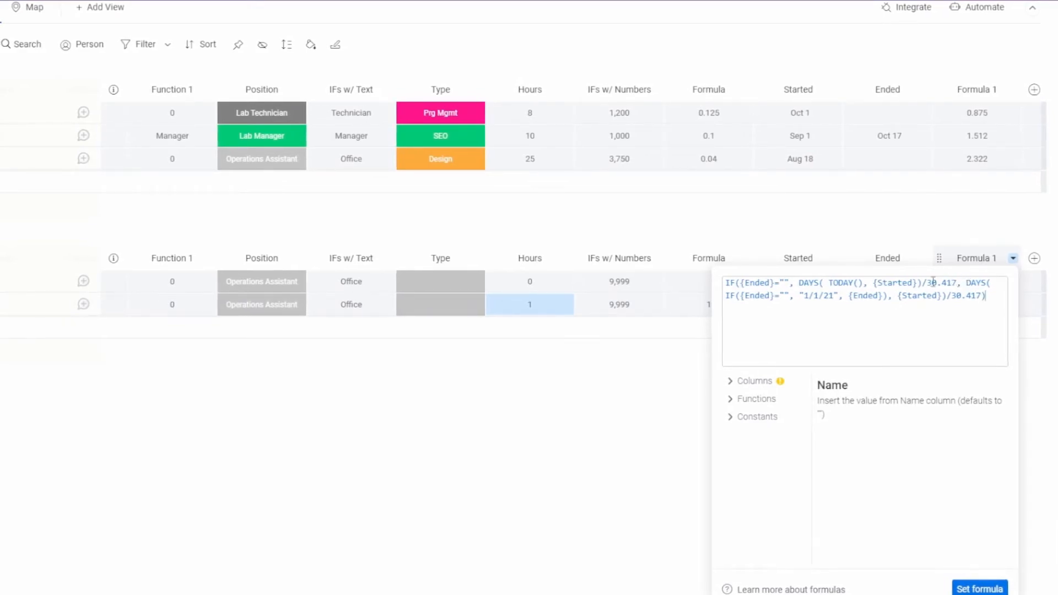
pyautogui.moveTo(957, 283); pyautogui.dragTo(801, 277)
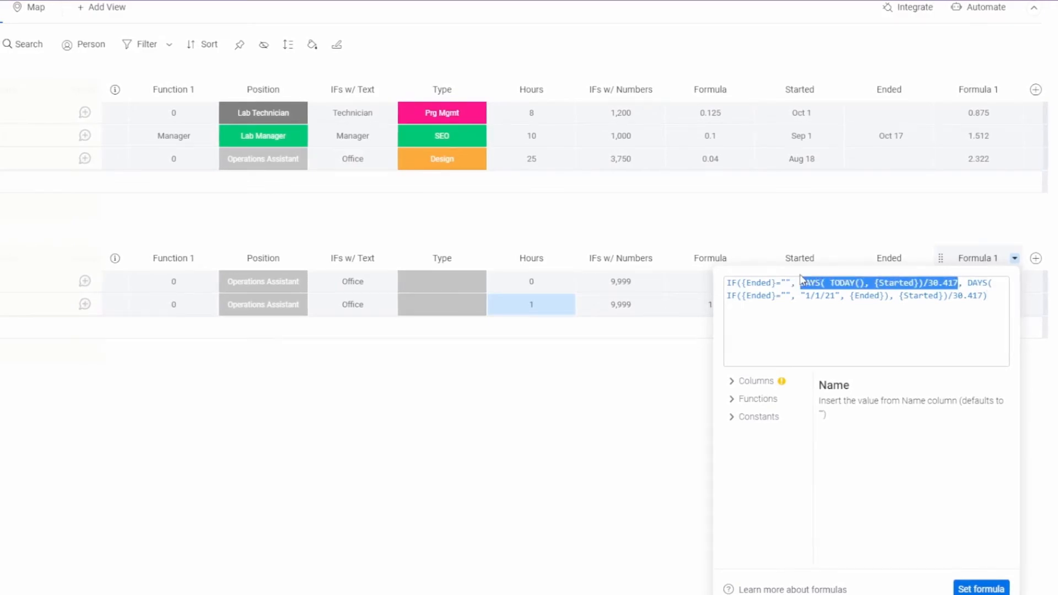
pyautogui.press('BackSpace')
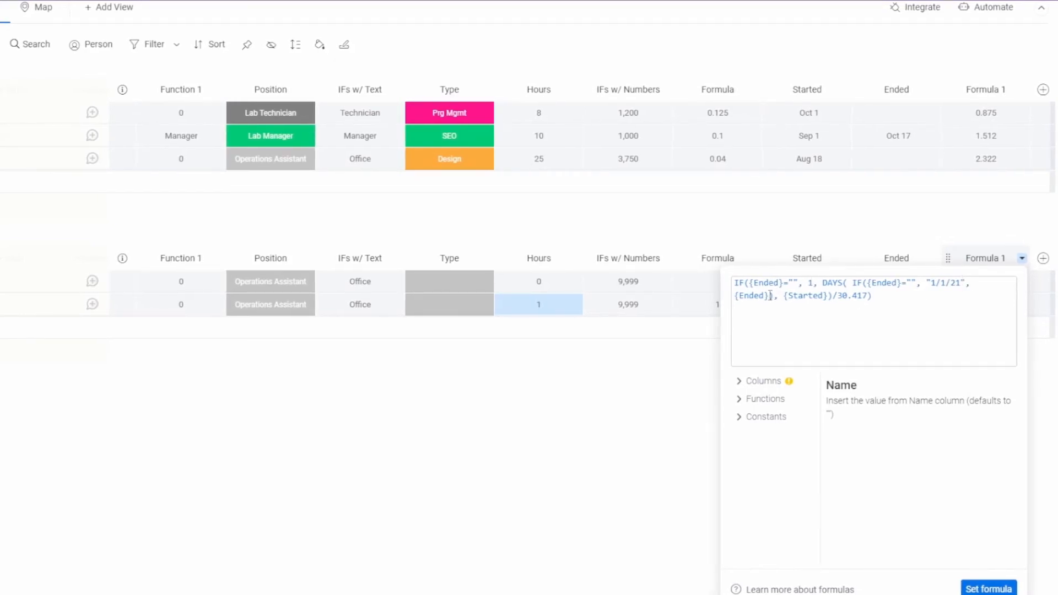
pyautogui.click(975, 589)
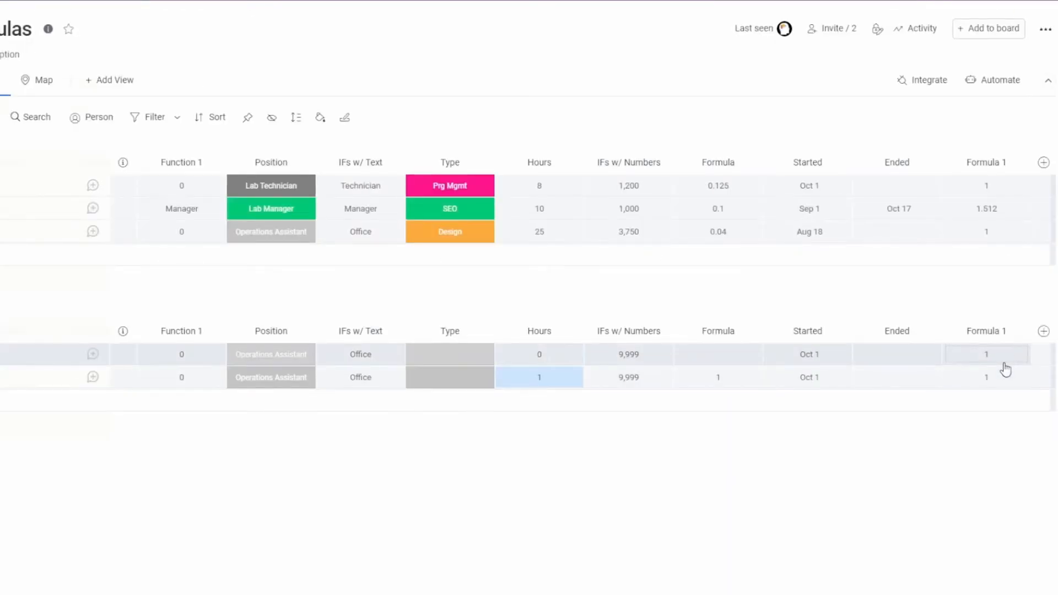
# Remove the nested IF inside DAYS so Formula 1 reads IF({Ended}="", 1, DAYS( {Ended}, {Started})/30.417), and set it.
pyautogui.click(1005, 366)
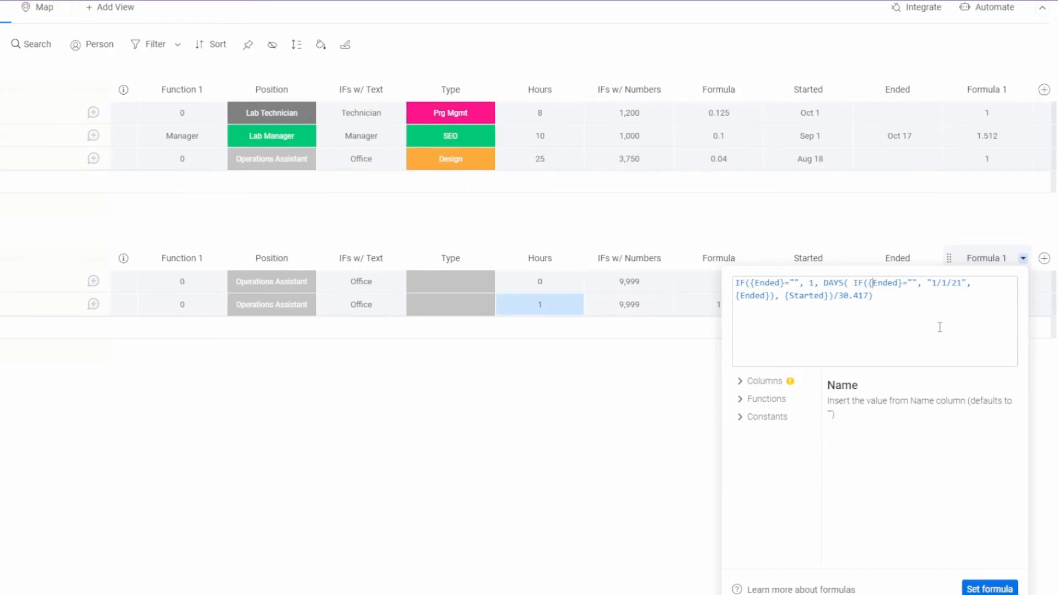
pyautogui.hotkey('shift', 'Right')
pyautogui.hotkey('shift', 'Right')
pyautogui.hotkey('shift', 'Right')
pyautogui.press('BackSpace')
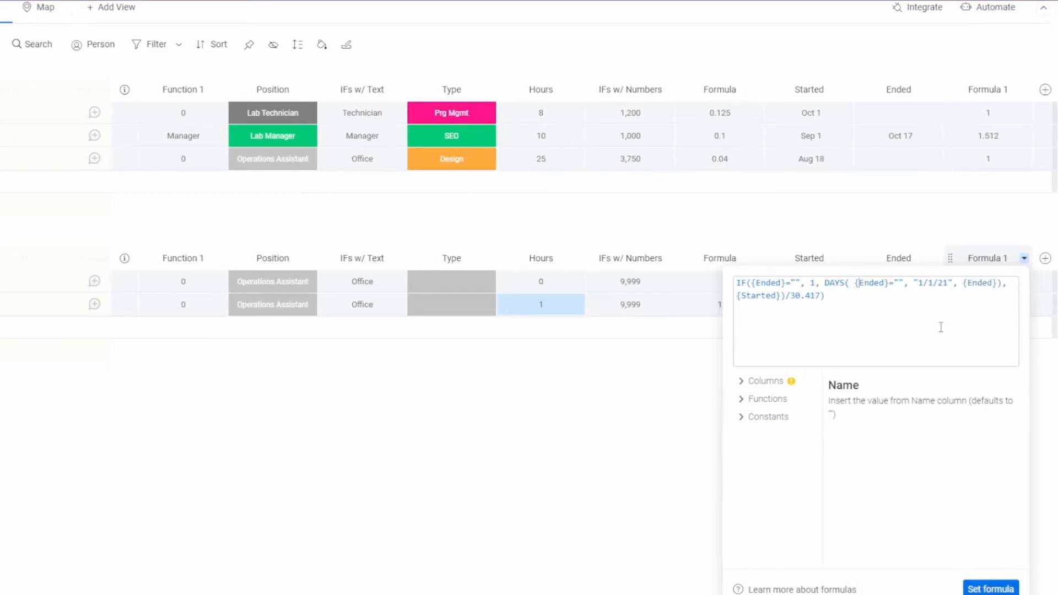
pyautogui.hotkey('shift', 'Right')
pyautogui.hotkey('shift', 'Right')
pyautogui.hotkey('shift', 'Right')
pyautogui.hotkey('shift', 'Right')
pyautogui.hotkey('shift', 'Right')
pyautogui.hotkey('shift', 'Right')
pyautogui.hotkey('shift', 'Right')
pyautogui.hotkey('shift', 'Right')
pyautogui.hotkey('shift', 'Right')
pyautogui.hotkey('shift', 'Right')
pyautogui.hotkey('shift', 'Right')
pyautogui.hotkey('shift', 'Right')
pyautogui.hotkey('shift', 'Right')
pyautogui.hotkey('shift', 'Right')
pyautogui.hotkey('shift', 'Right')
pyautogui.hotkey('shift', 'Right')
pyautogui.hotkey('shift', 'Right')
pyautogui.hotkey('shift', 'Right')
pyautogui.hotkey('shift', 'Right')
pyautogui.hotkey('shift', 'Right')
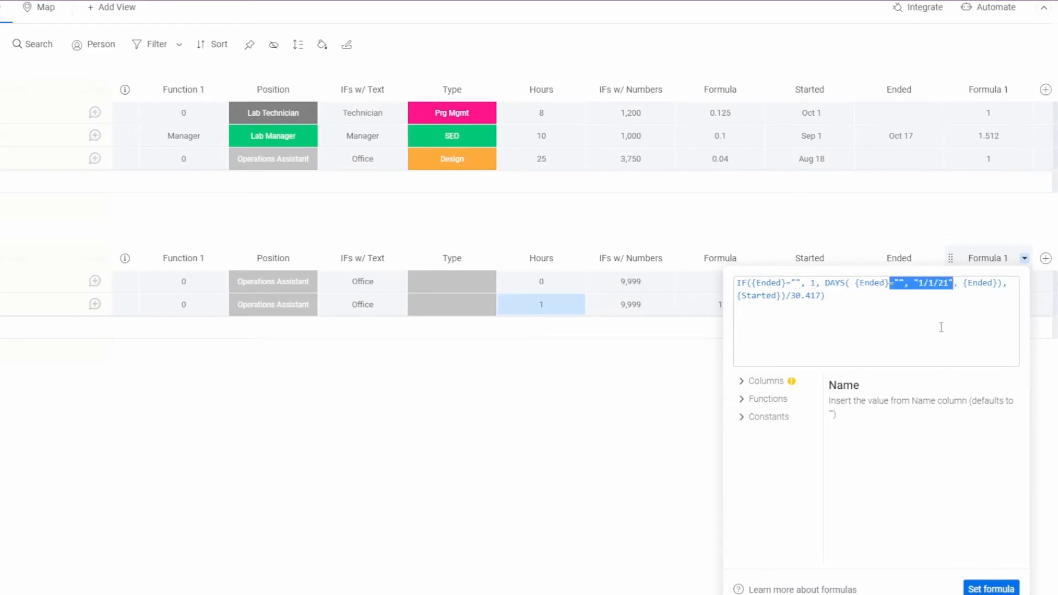
pyautogui.hotkey('shift', 'Right')
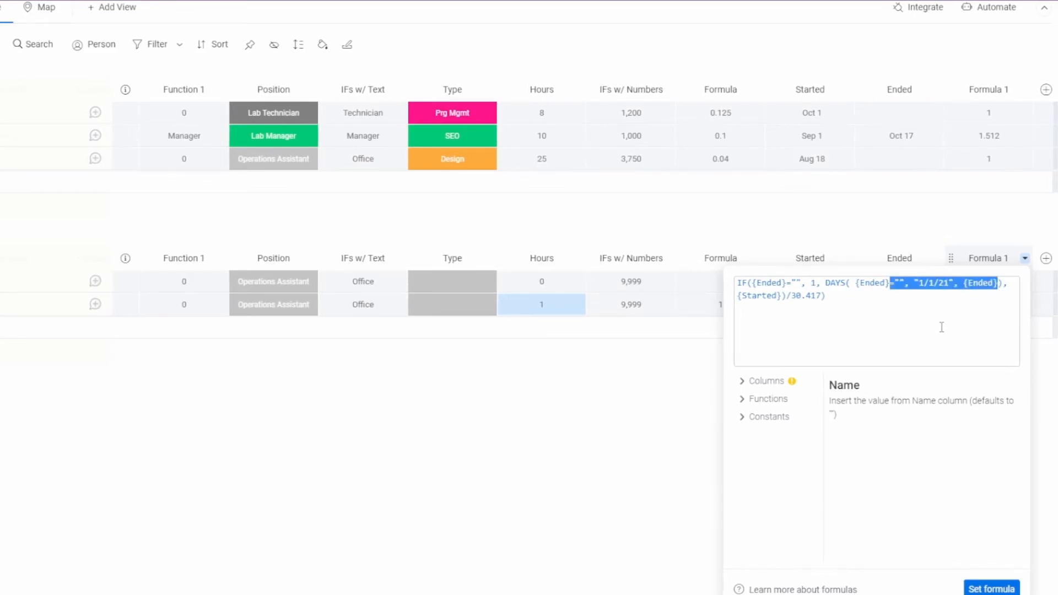
pyautogui.press('BackSpace')
pyautogui.press('Delete')
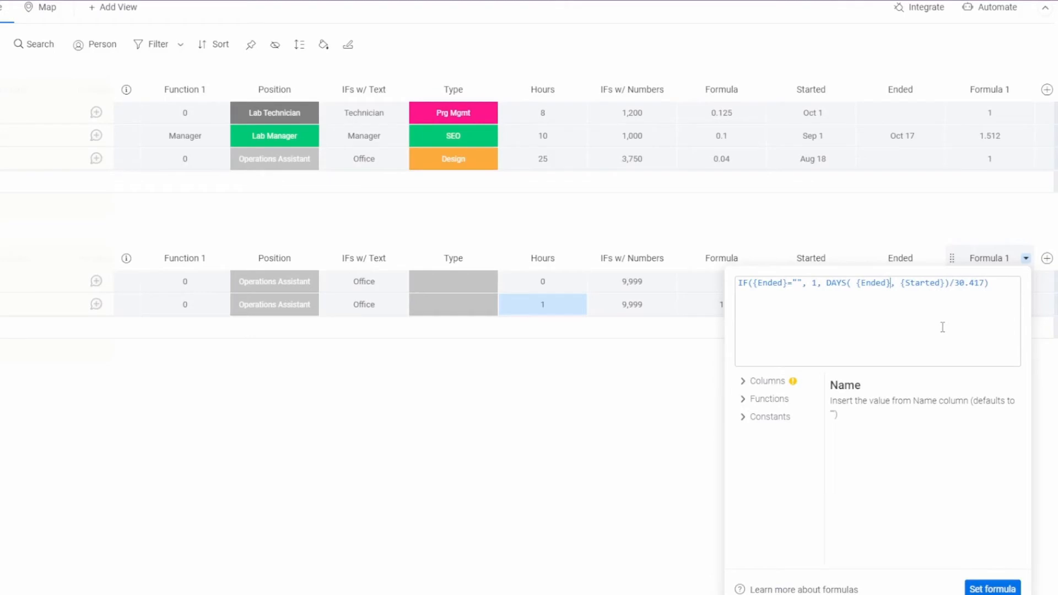
pyautogui.press('Left')
pyautogui.press('Left')
pyautogui.press('Left')
pyautogui.press('Left')
pyautogui.press('Left')
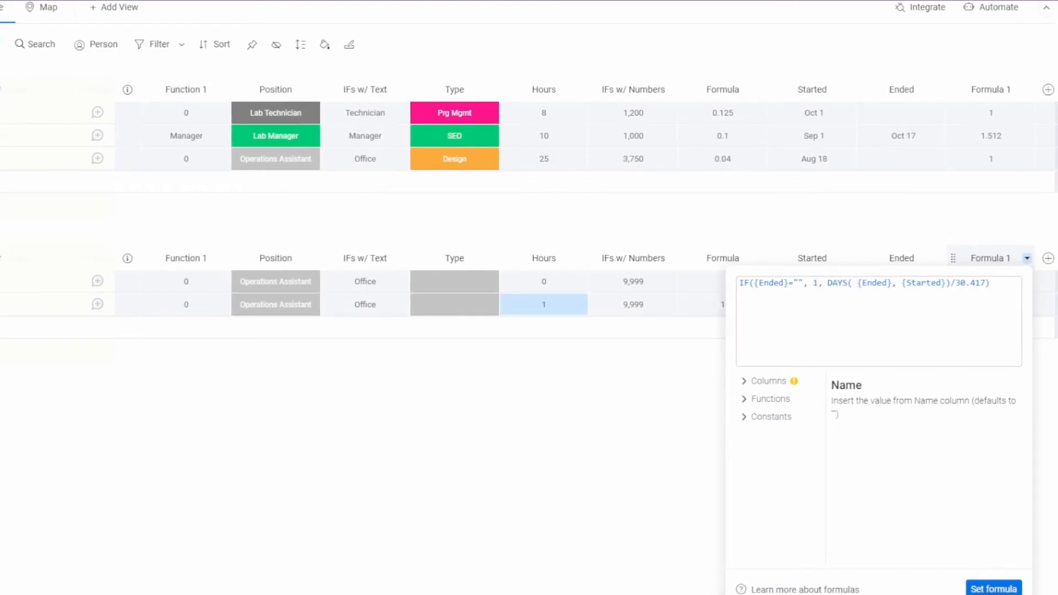
pyautogui.click(994, 589)
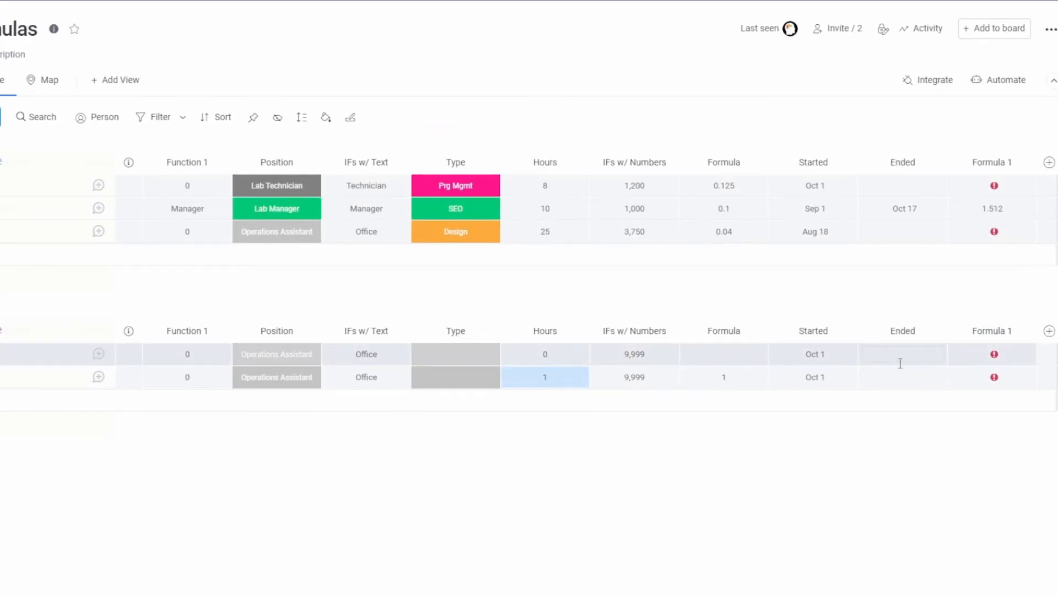
# Check the Ended date of Item 4 in its date picker and close it without choosing a date.
pyautogui.click(901, 346)
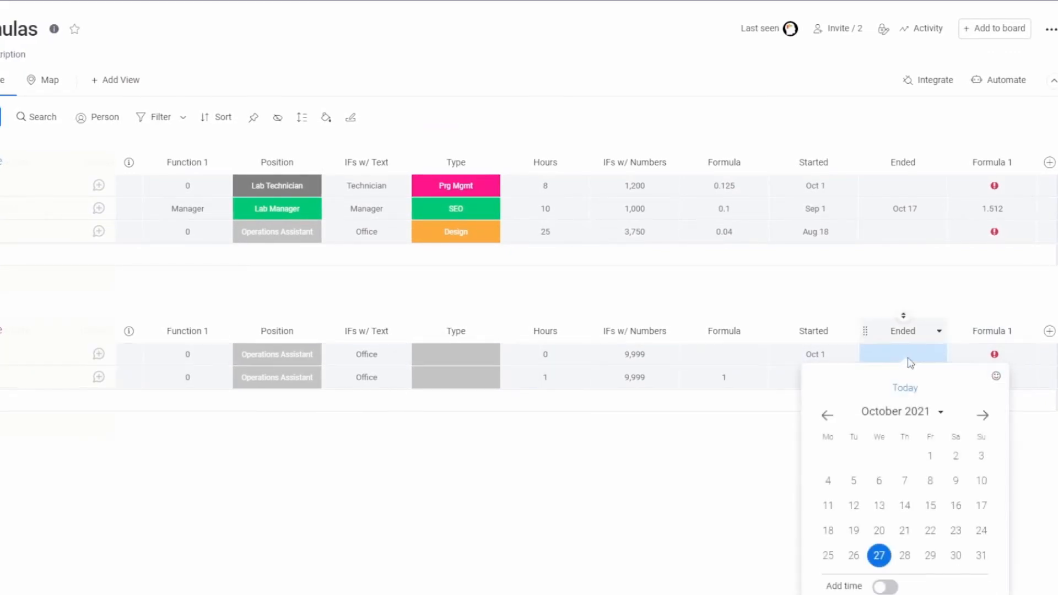
pyautogui.click(793, 448)
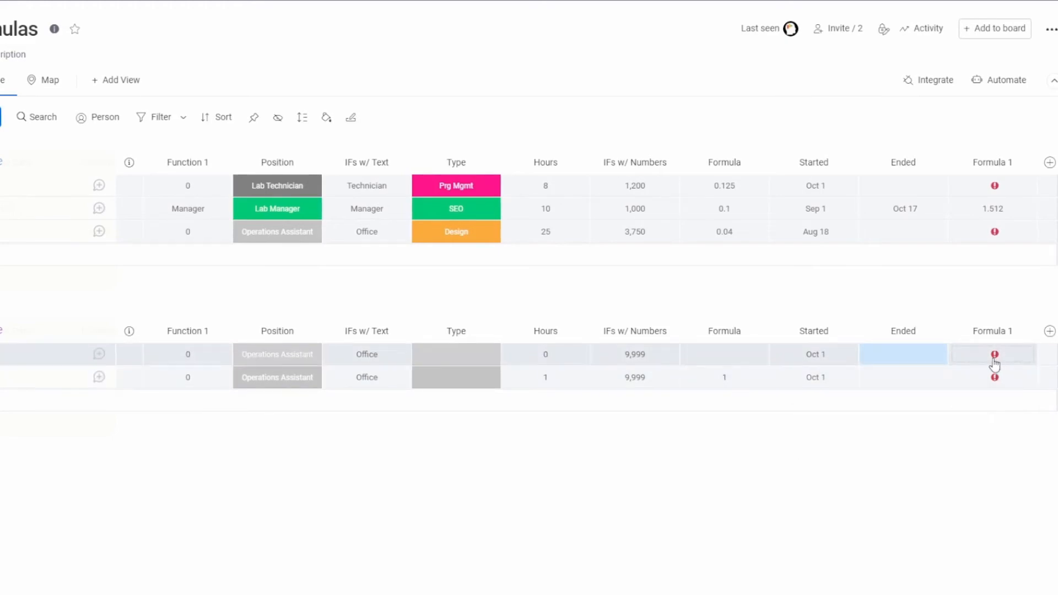
# Set the Ended date of Item 4 to October 30, 2021.
pyautogui.click(1002, 381)
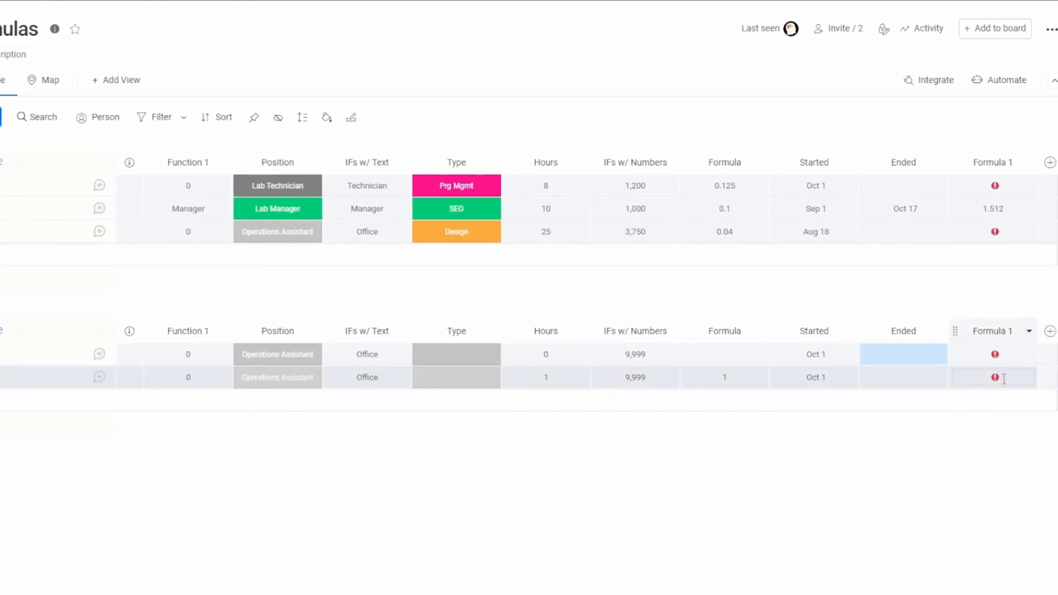
pyautogui.click(646, 389)
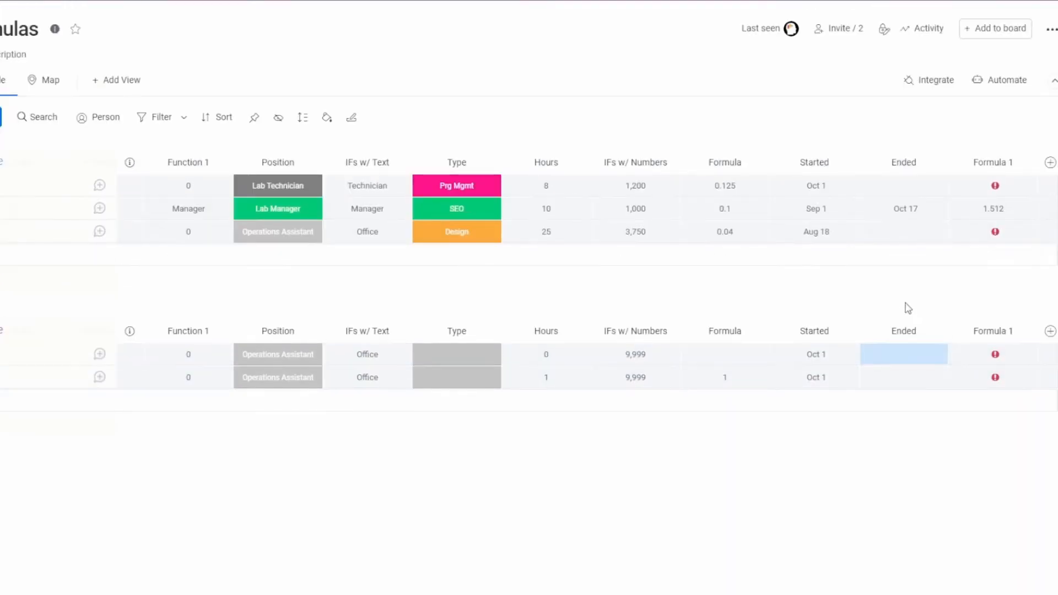
pyautogui.click(913, 355)
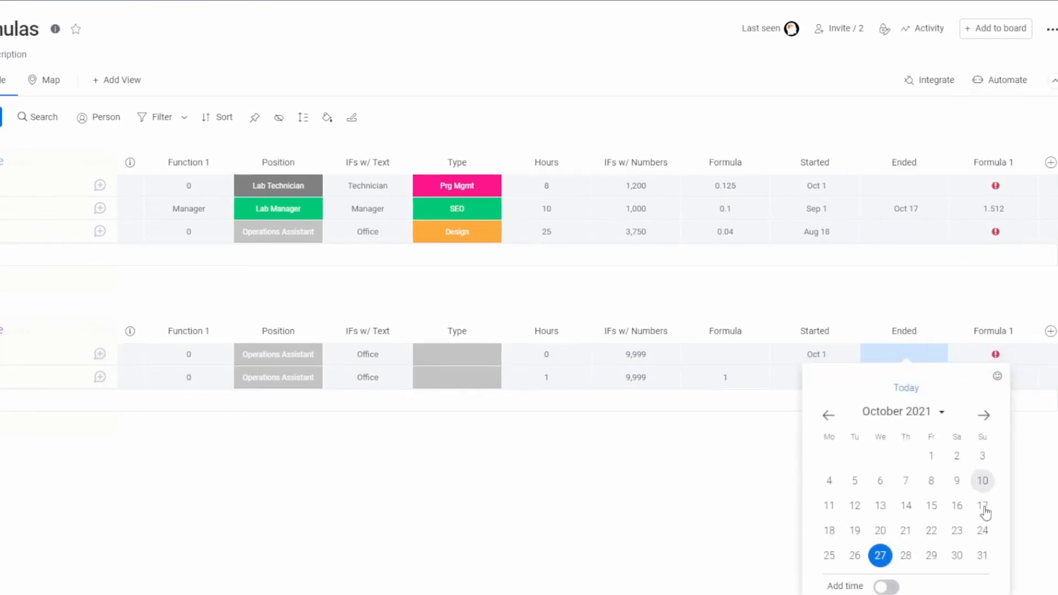
pyautogui.click(957, 555)
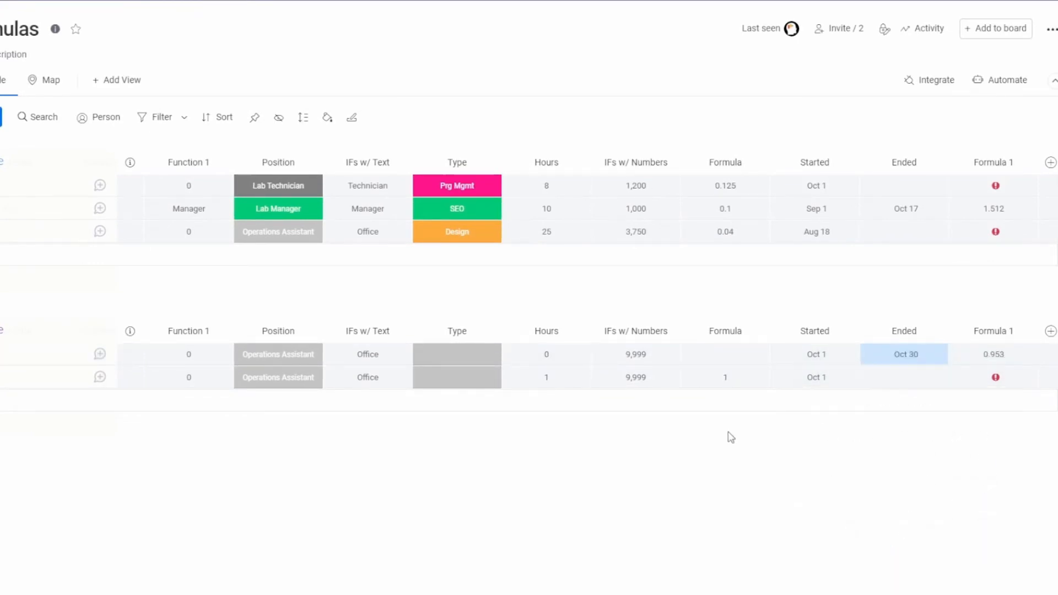
# In the Formula 1 column's formula, begin a nested IF({Ended}<>"", as the first argument of DAYS.
pyautogui.click(1006, 385)
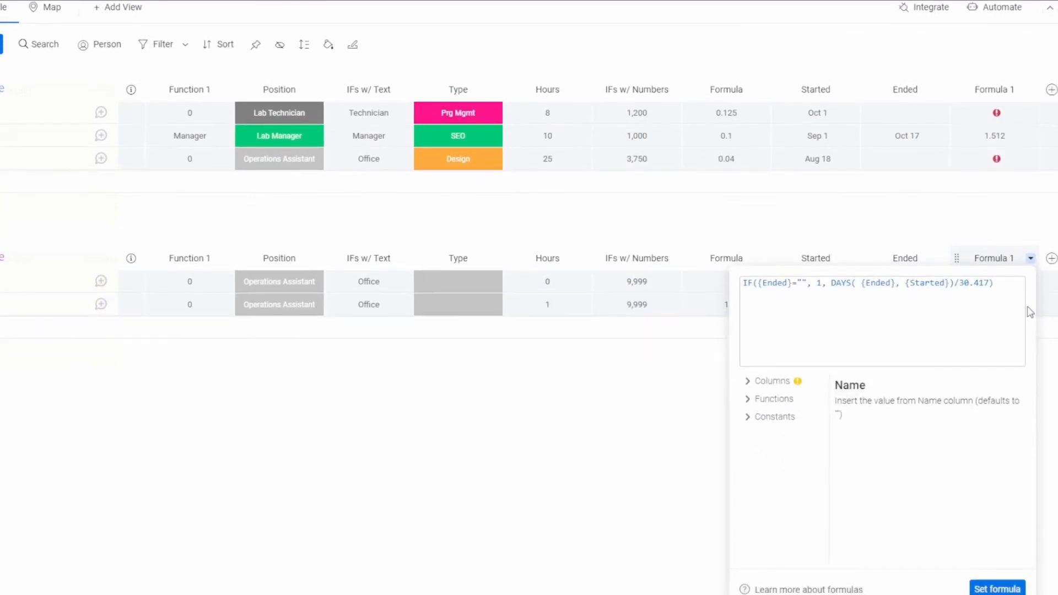
pyautogui.press('Left')
pyautogui.press('Left')
pyautogui.press('Left')
pyautogui.press('Left')
pyautogui.press('Left')
pyautogui.press('Left')
pyautogui.press('Left')
pyautogui.press('Left')
pyautogui.press('Left')
pyautogui.press('Left')
pyautogui.write('IF')
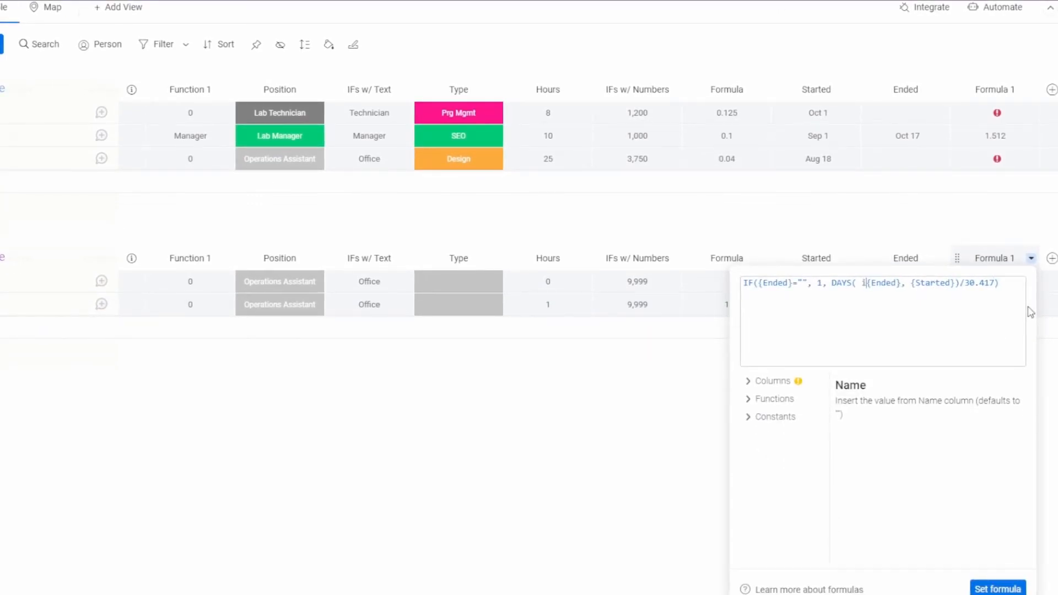
pyautogui.write('(')
pyautogui.press('Right')
pyautogui.press('Right')
pyautogui.press('Right')
pyautogui.press('Right')
pyautogui.press('Right')
pyautogui.press('Right')
pyautogui.press('Right')
pyautogui.write('<>"",')
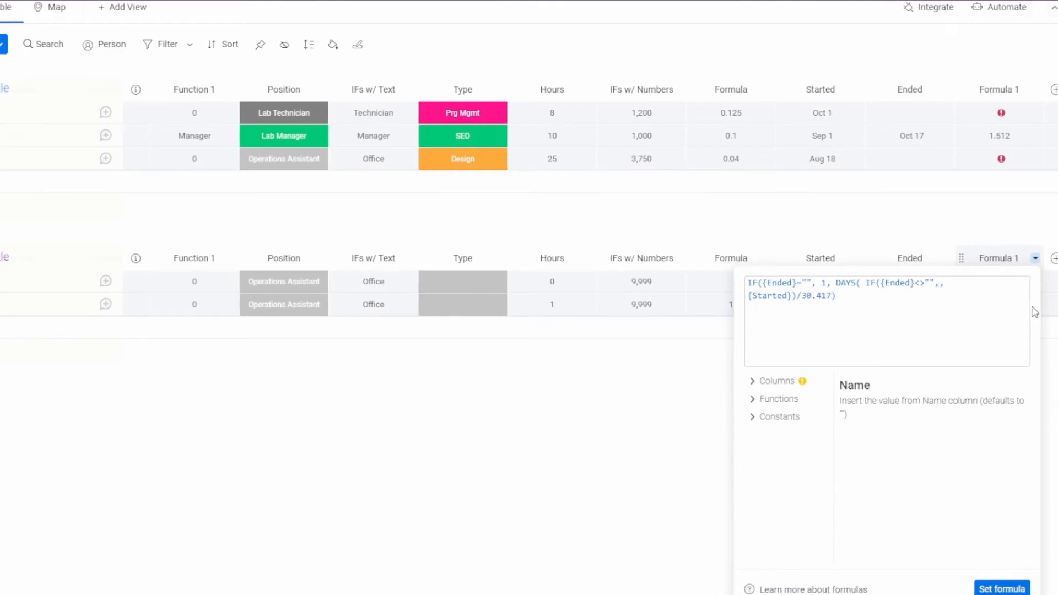
# Complete the nested IF in Formula 1 with {Ended} and the fallback date "1/1/21", and try to set the formula.
pyautogui.write('{Ended}')
pyautogui.press('Return')
pyautogui.write(')')
pyautogui.write(',')
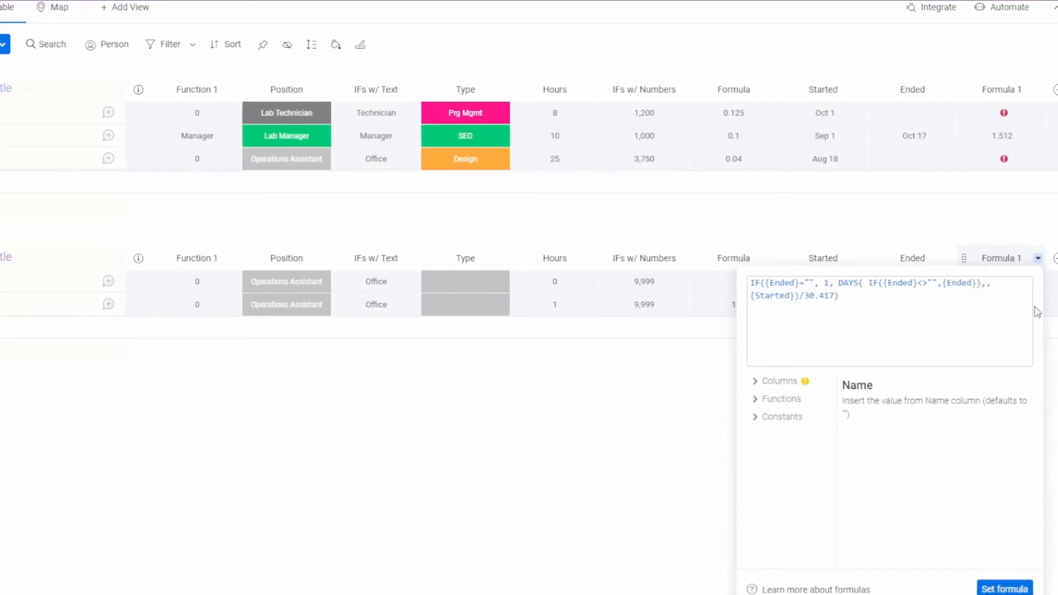
pyautogui.write('"1/1/21"')
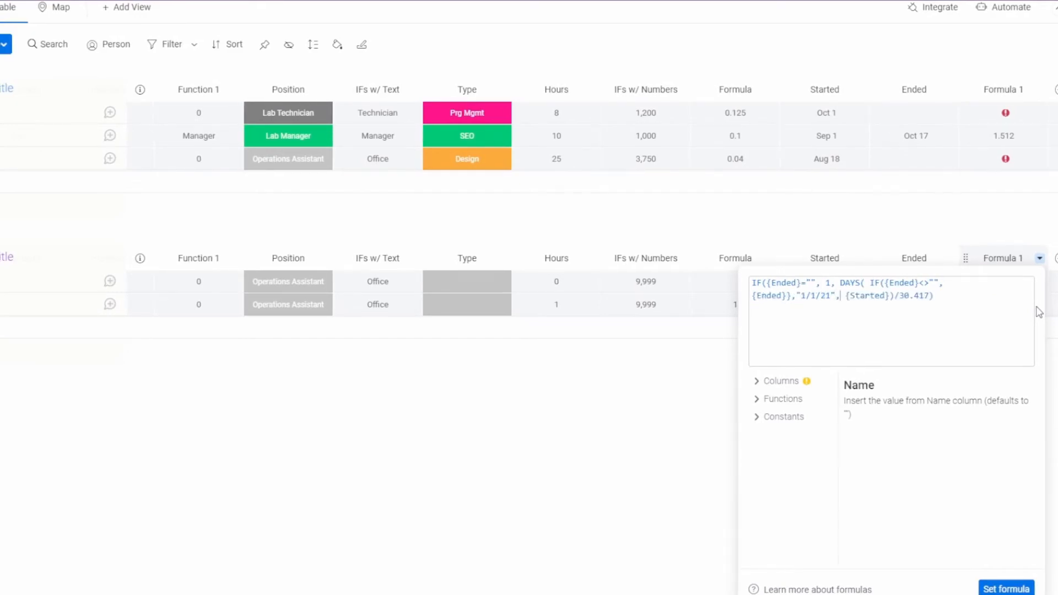
pyautogui.write(')')
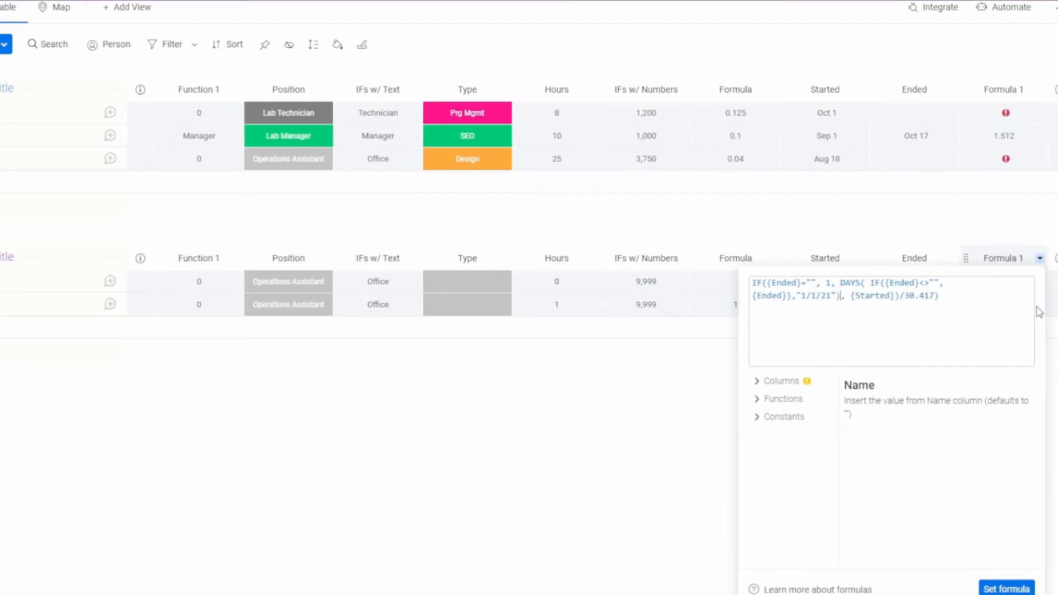
pyautogui.click(1010, 590)
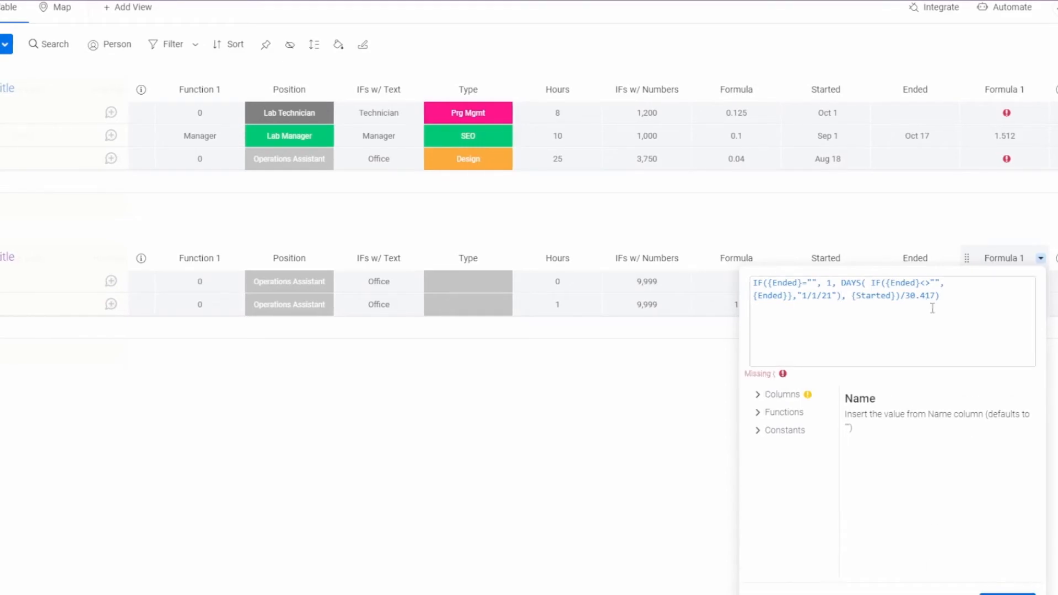
# Remove the extra closing brace after {Ended} in the nested IF of Formula 1, and set the formula.
pyautogui.click(795, 302)
pyautogui.press('BackSpace')
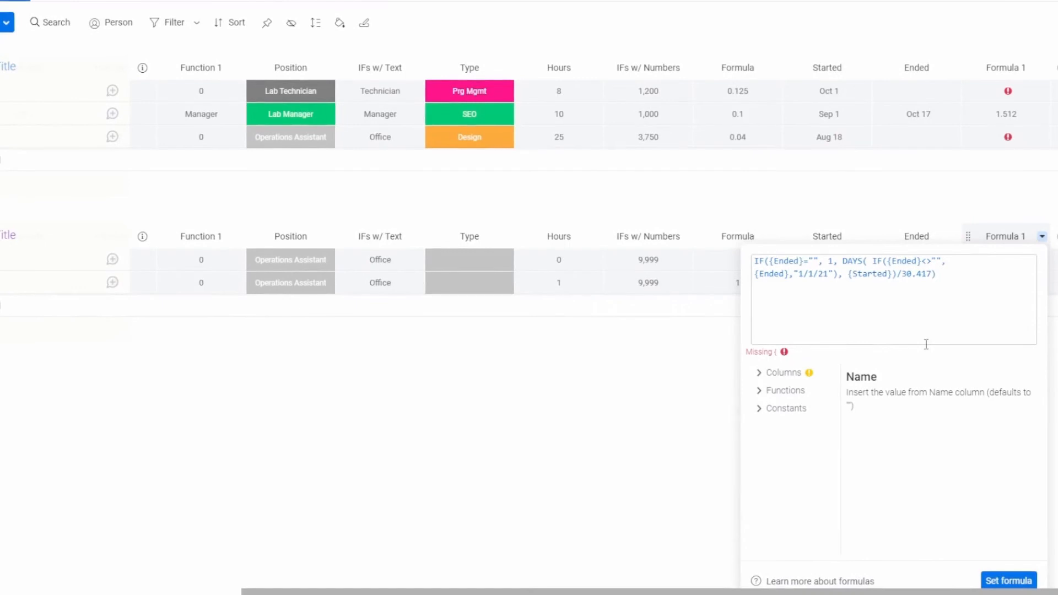
pyautogui.click(1009, 581)
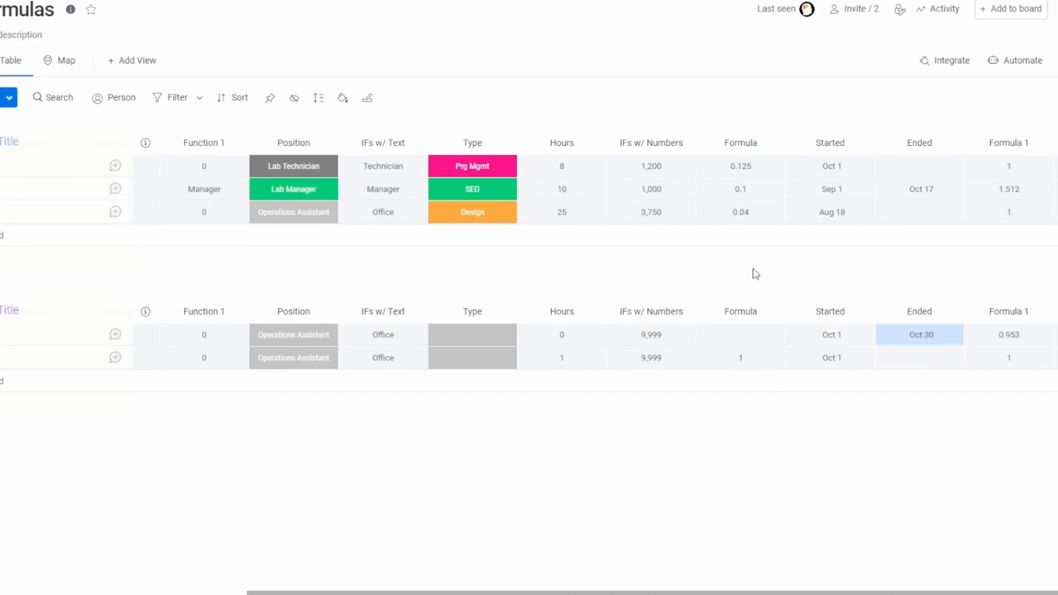
# Examine the long formula of the Holidays column and close it without changes.
pyautogui.moveTo(956, 593); pyautogui.dragTo(622, 593)
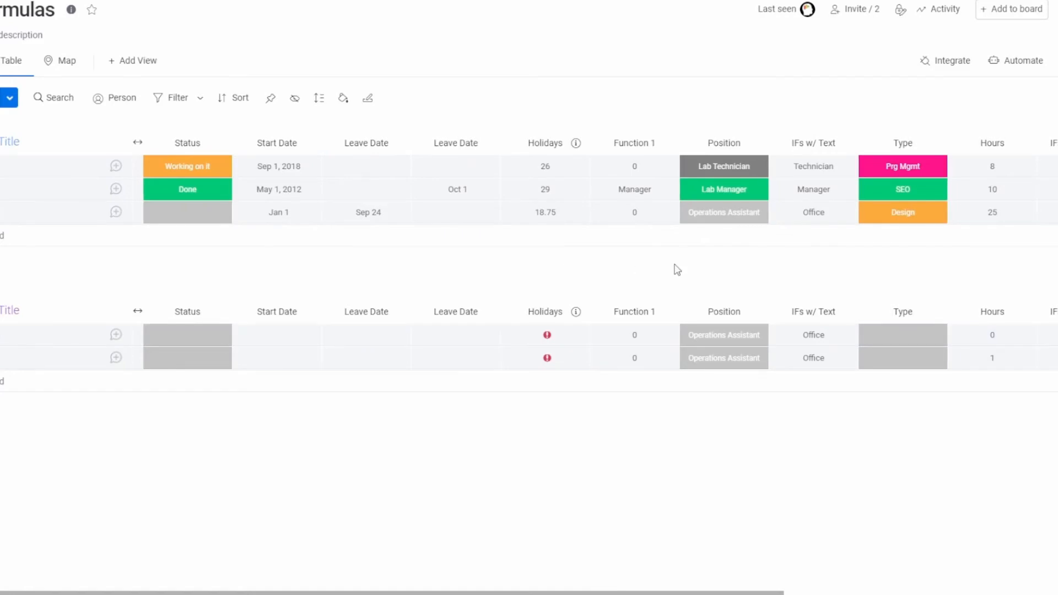
pyautogui.click(565, 175)
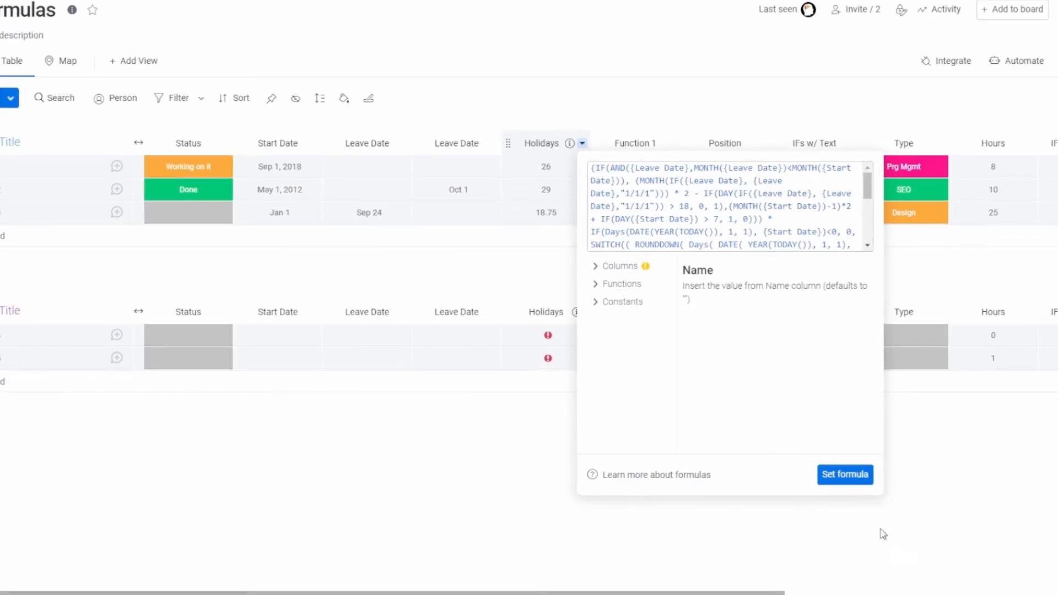
pyautogui.click(914, 534)
pyautogui.hscroll(3, 737, 169)
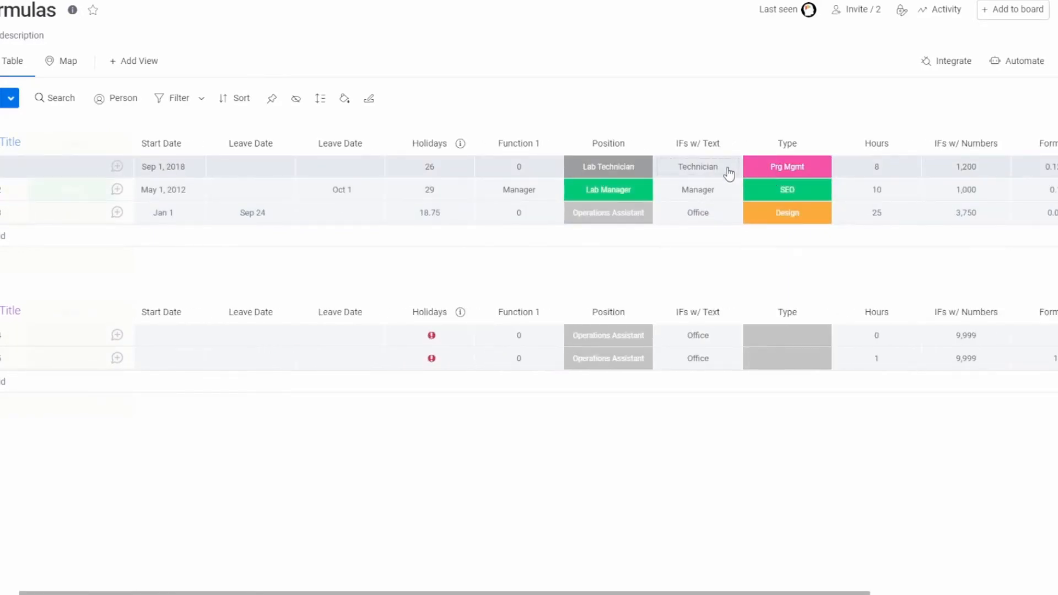
# Copy the entire nested IF formula of the IFs w/ Text column into a Word document.
pyautogui.click(737, 169)
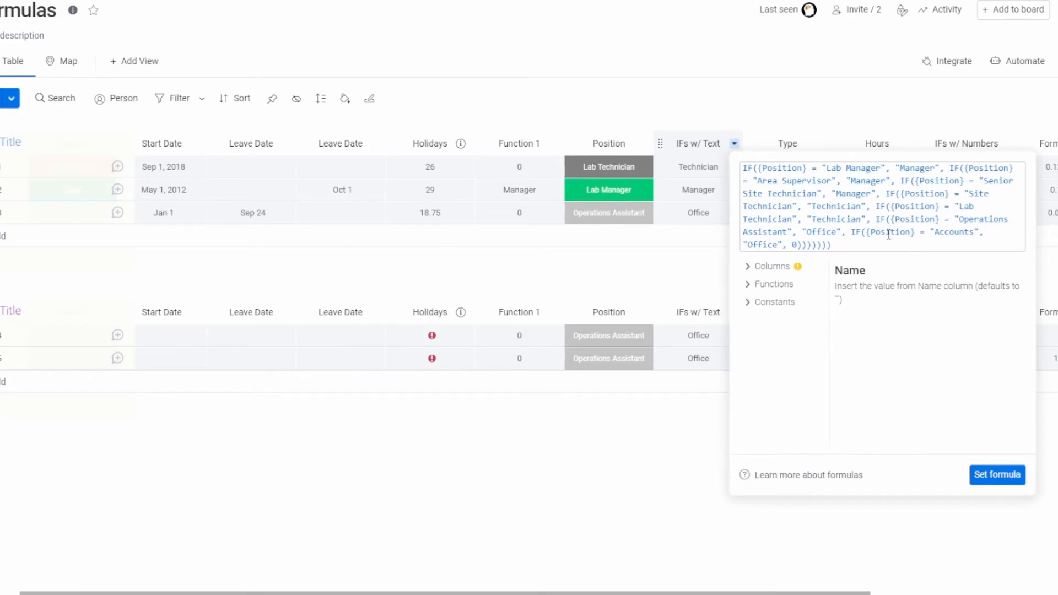
pyautogui.moveTo(849, 248); pyautogui.dragTo(743, 167)
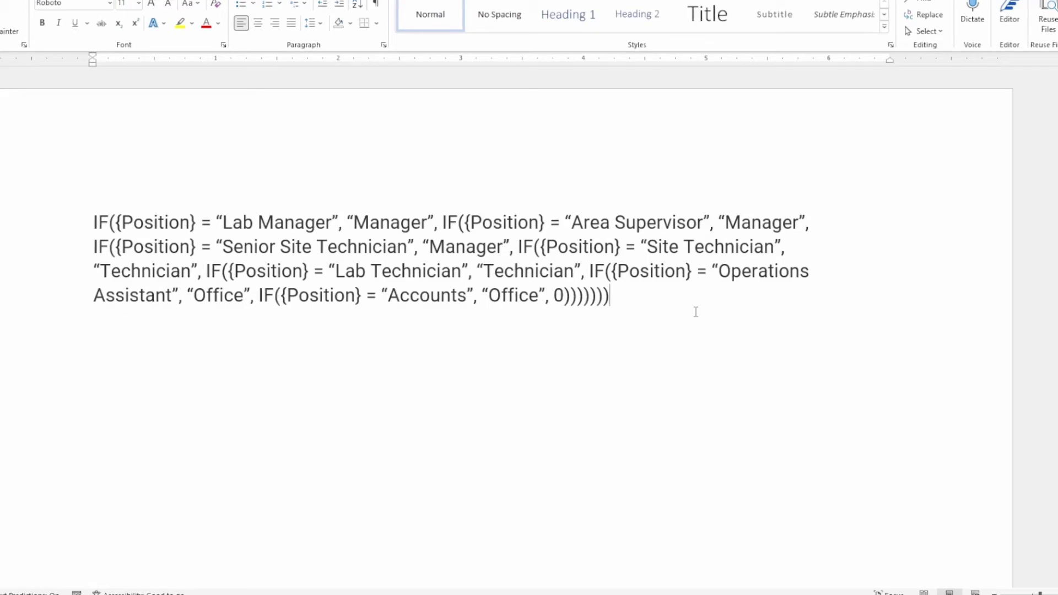
# Split the closing parentheses at the end of the pasted formula onto separate lines.
pyautogui.press('Left')
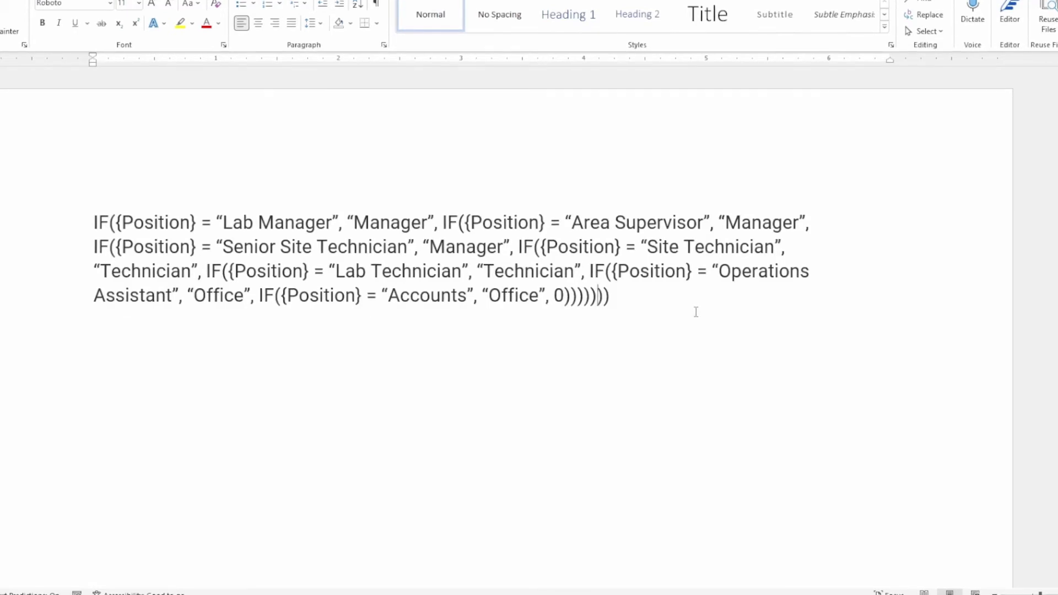
pyautogui.press('Left')
pyautogui.press('Left')
pyautogui.press('Left')
pyautogui.press('Left')
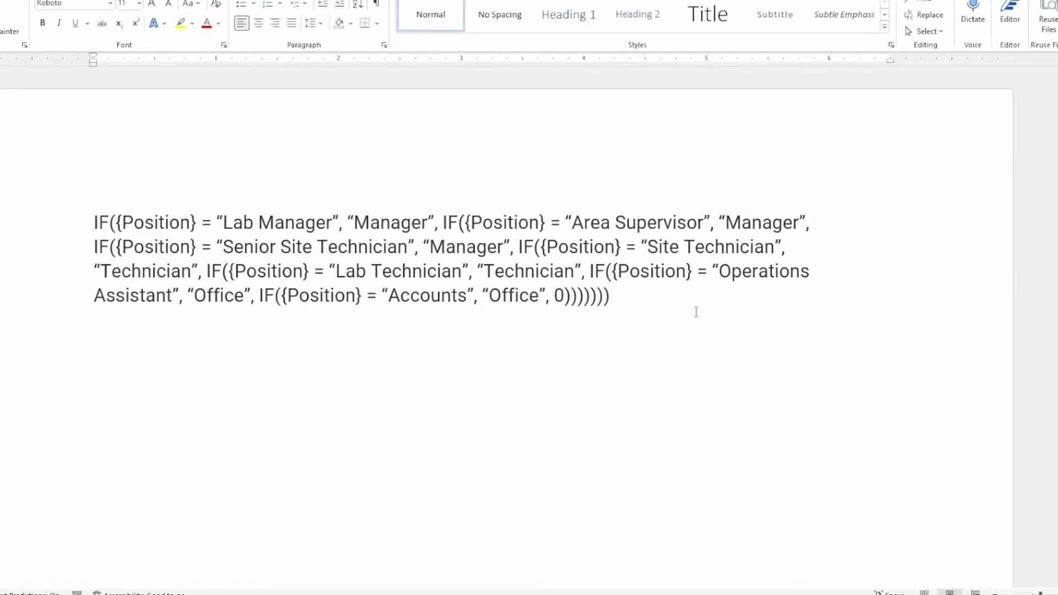
pyautogui.press('Return')
pyautogui.press('Right')
pyautogui.press('Return')
pyautogui.press('Right')
pyautogui.press('Return')
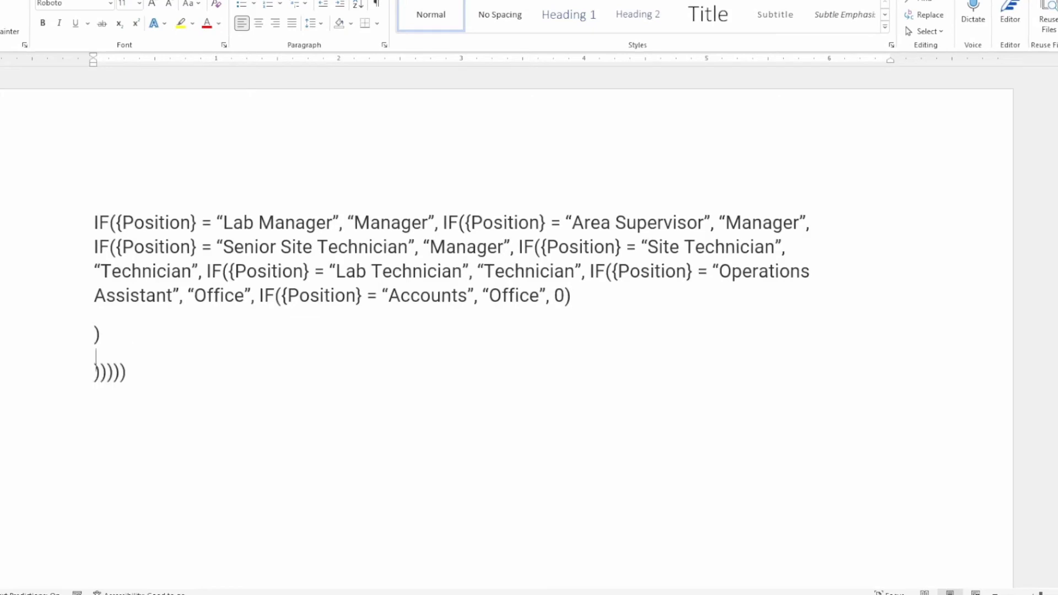
pyautogui.press('Right')
pyautogui.press('Return')
pyautogui.press('Right')
pyautogui.press('Return')
pyautogui.press('Right')
pyautogui.press('Return')
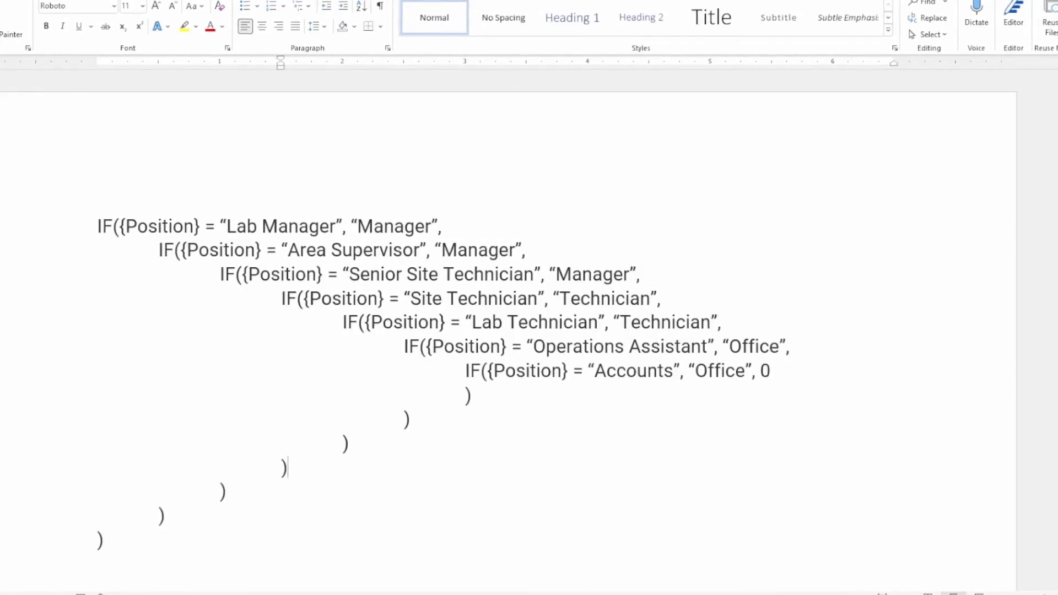
# Decrease the indent of the "Area Supervisor" IF line by one level and increase it again.
pyautogui.scroll(-2, 459, 206)
pyautogui.scroll(-1, 510, 308)
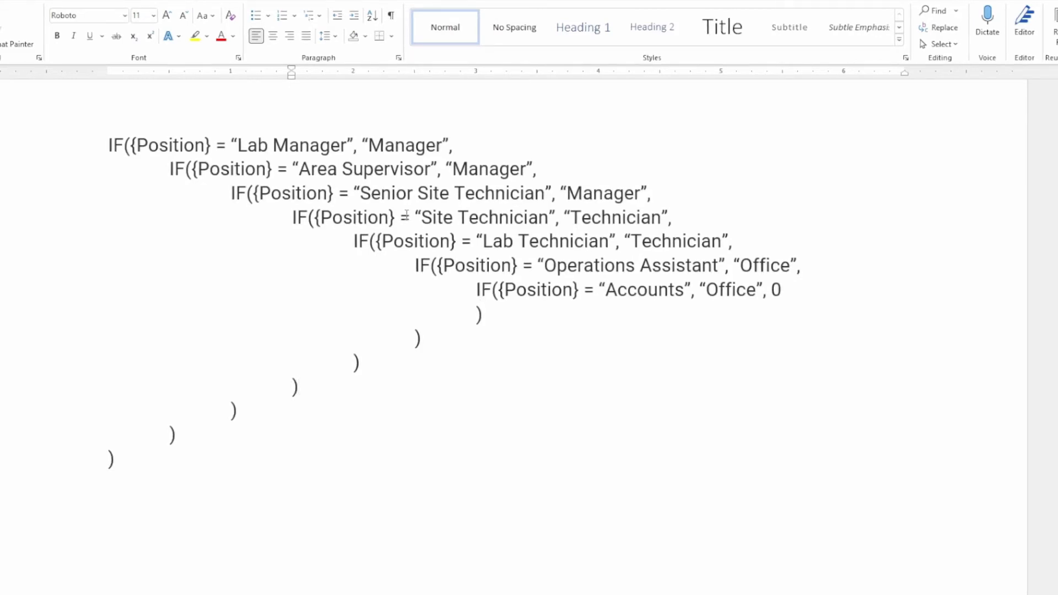
pyautogui.click(163, 166)
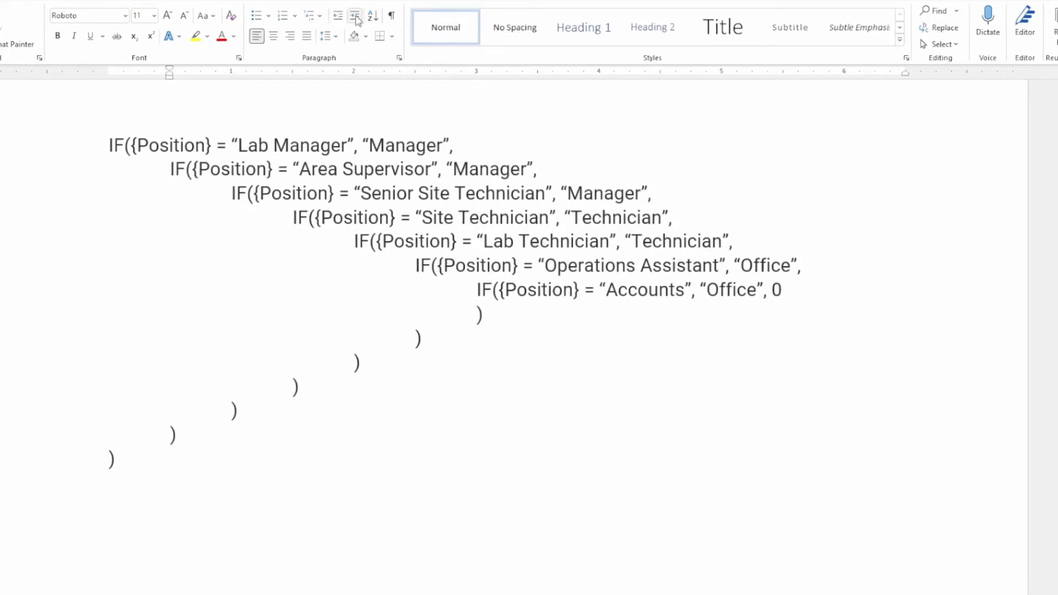
pyautogui.click(339, 18)
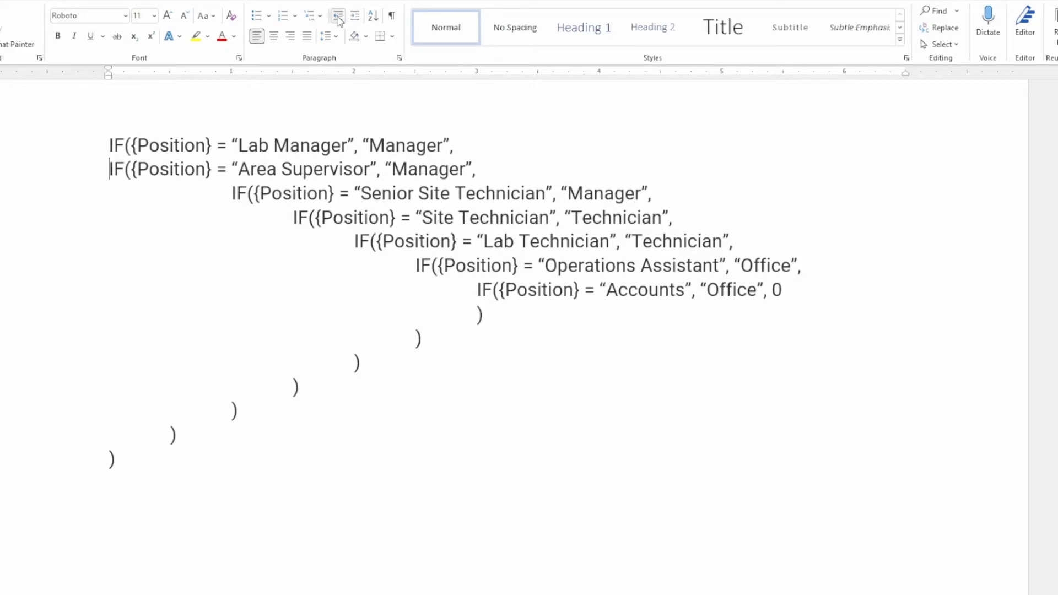
pyautogui.click(355, 16)
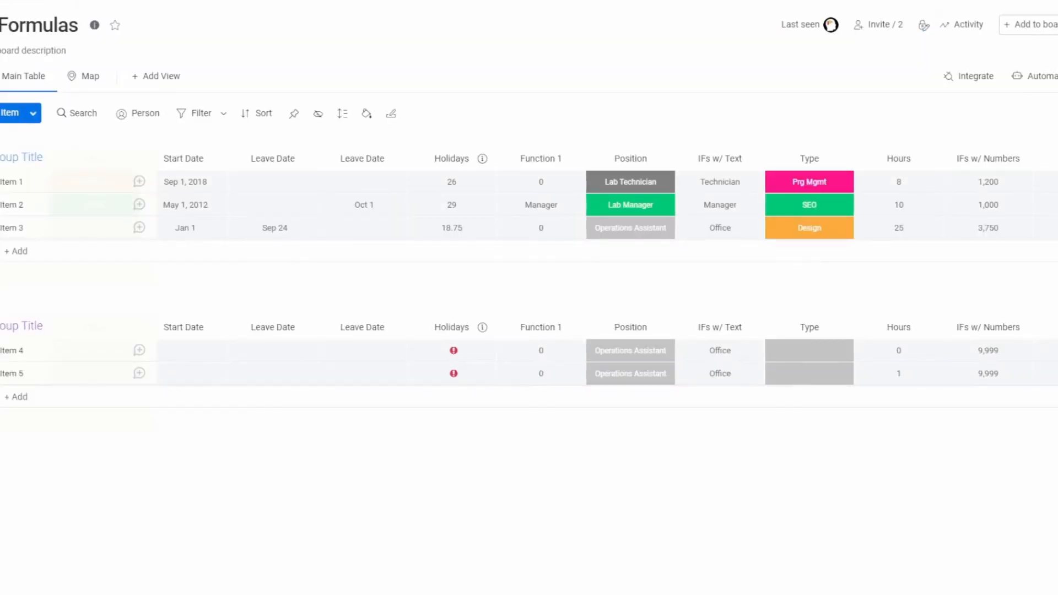
# In the monday.com IFs w/ Numbers formula, close the SEO IF with 0) and add the Design IF with + on a new line.
pyautogui.hscroll(5, 607, 275)
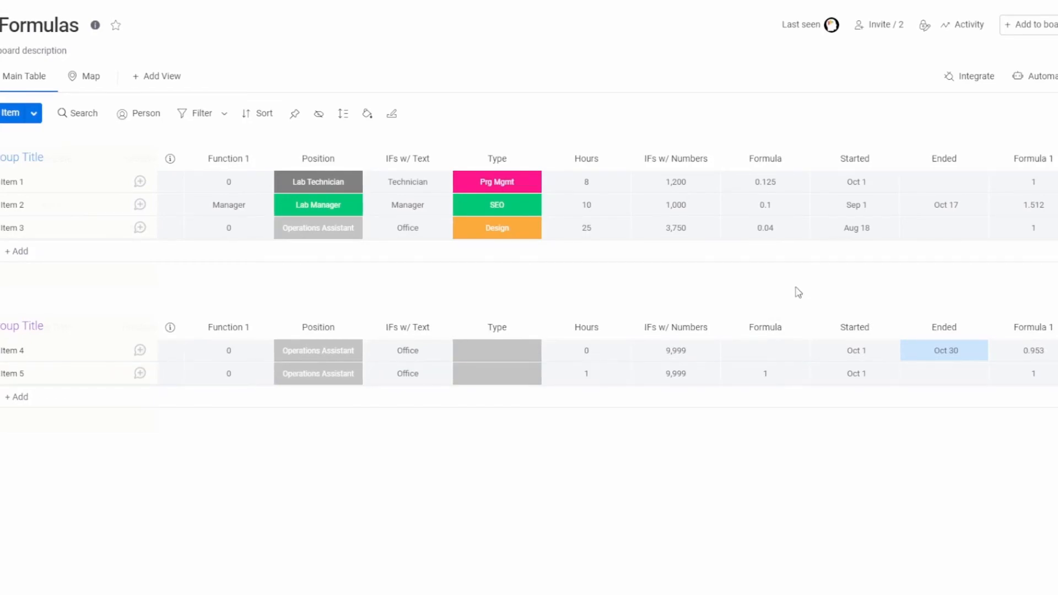
pyautogui.click(699, 192)
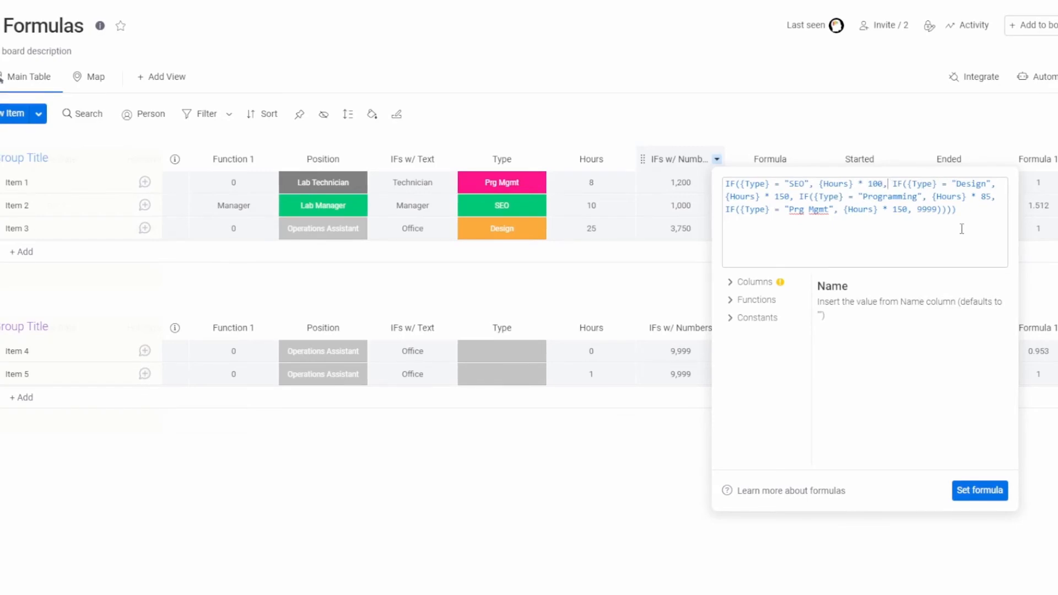
pyautogui.press('Left')
pyautogui.press('Left')
pyautogui.press('Left')
pyautogui.press('Left')
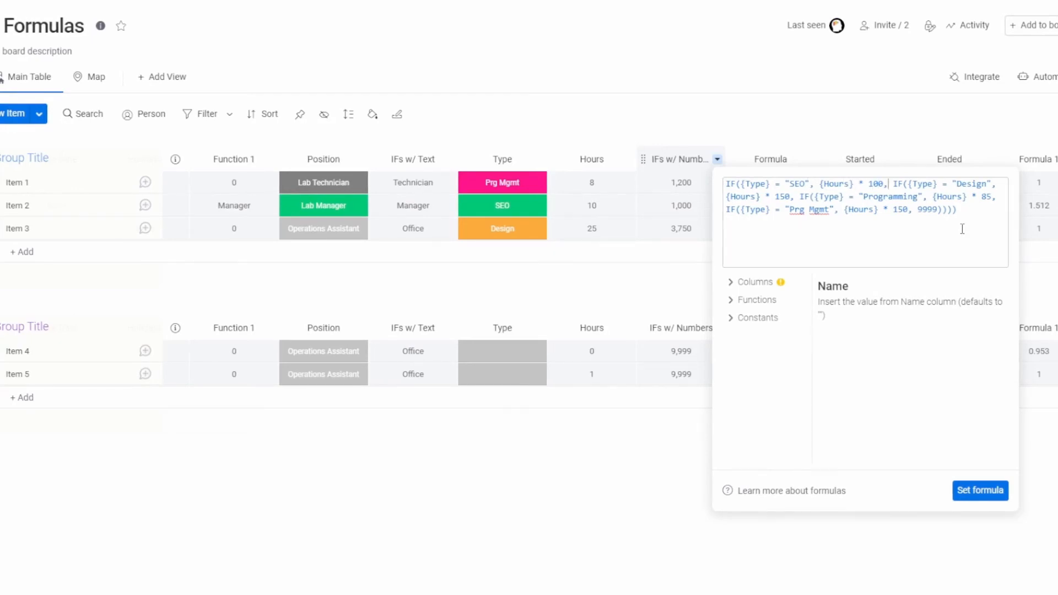
pyautogui.write('0)')
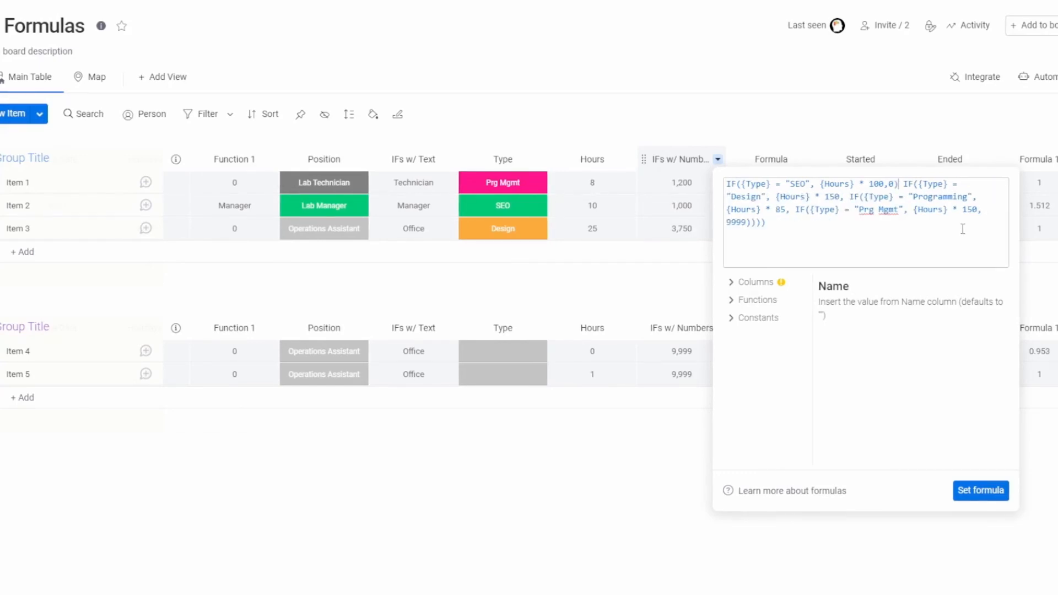
pyautogui.press('Return')
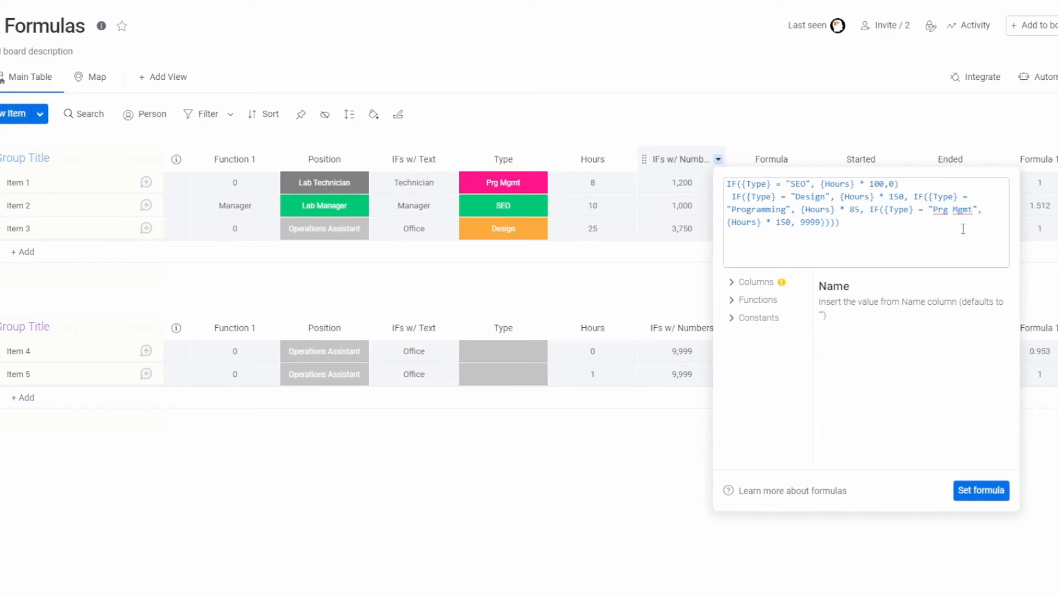
pyautogui.write('+')
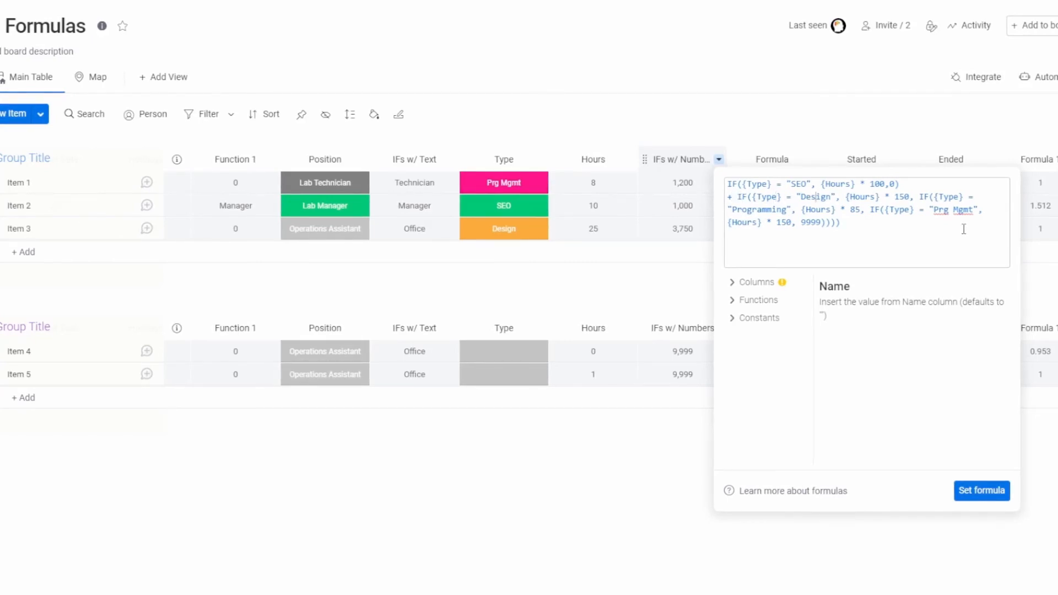
# Close the Design IF with 0) and add the Programming IF with + on a new line.
pyautogui.press('Right')
pyautogui.press('Right')
pyautogui.press('Right')
pyautogui.press('Right')
pyautogui.press('Right')
pyautogui.press('Right')
pyautogui.press('Right')
pyautogui.press('Right')
pyautogui.press('Right')
pyautogui.press('Right')
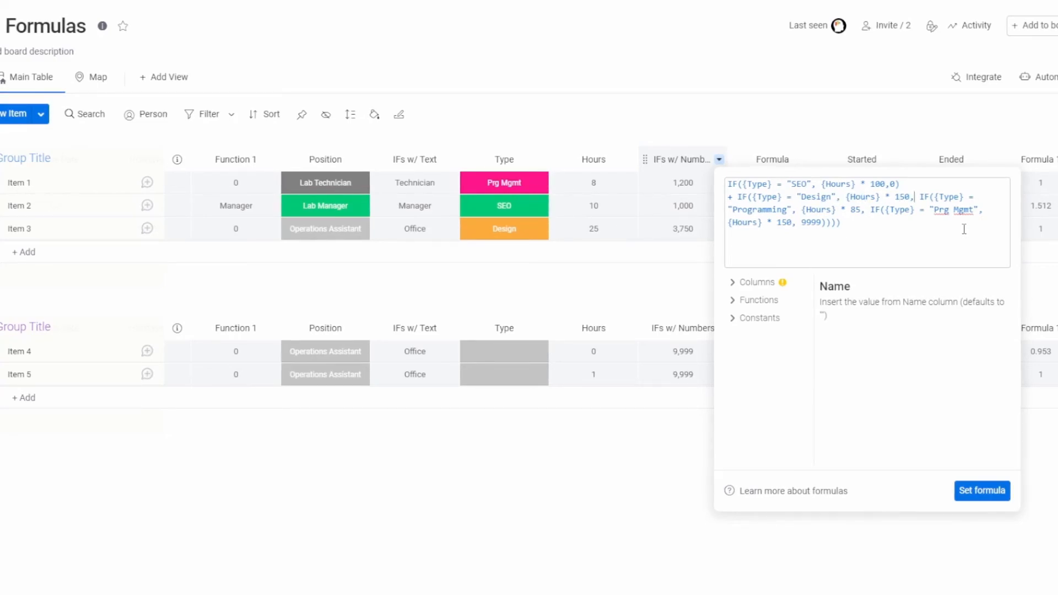
pyautogui.write('0)')
pyautogui.press('Return')
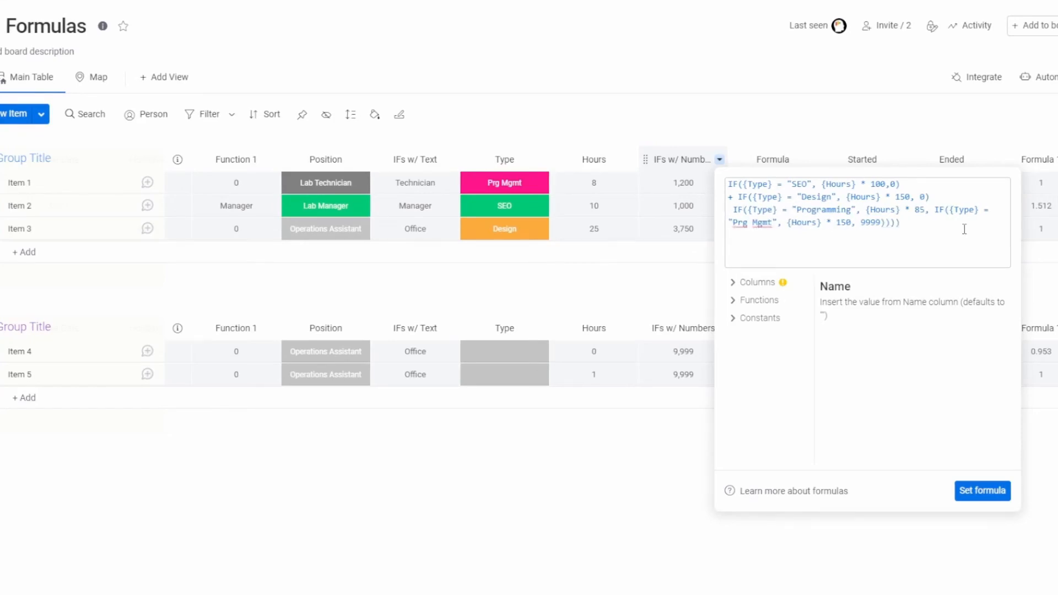
pyautogui.write('+')
# Close the Programming IF with 0) and add the Prg Mgmt IF with + on a new line.
pyautogui.press('Right')
pyautogui.press('Right')
pyautogui.press('Right')
pyautogui.press('Right')
pyautogui.press('Right')
pyautogui.press('Right')
pyautogui.press('Right')
pyautogui.press('Right')
pyautogui.press('Right')
pyautogui.press('Right')
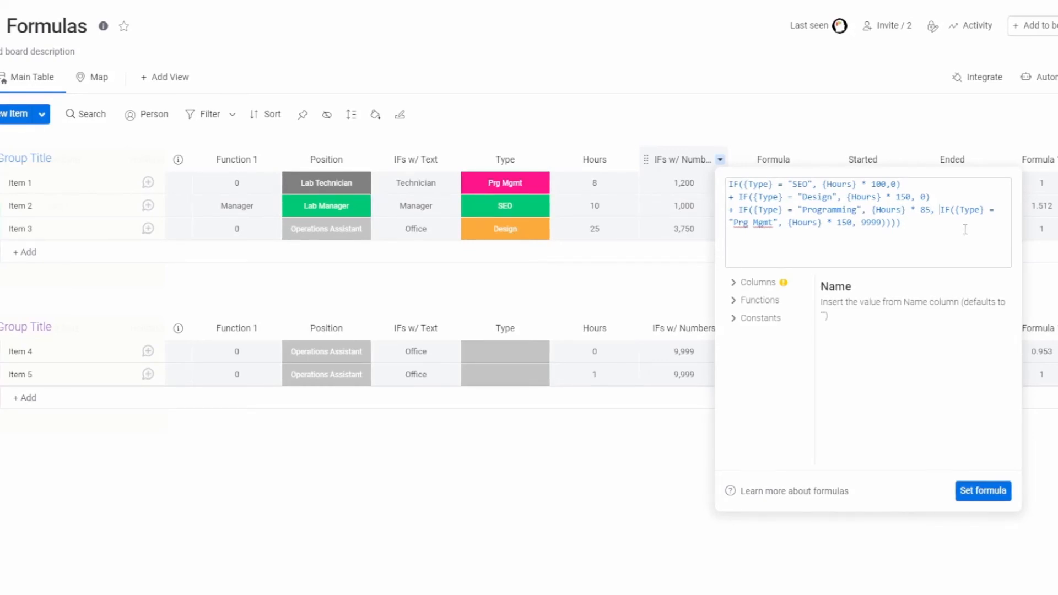
pyautogui.write('0')
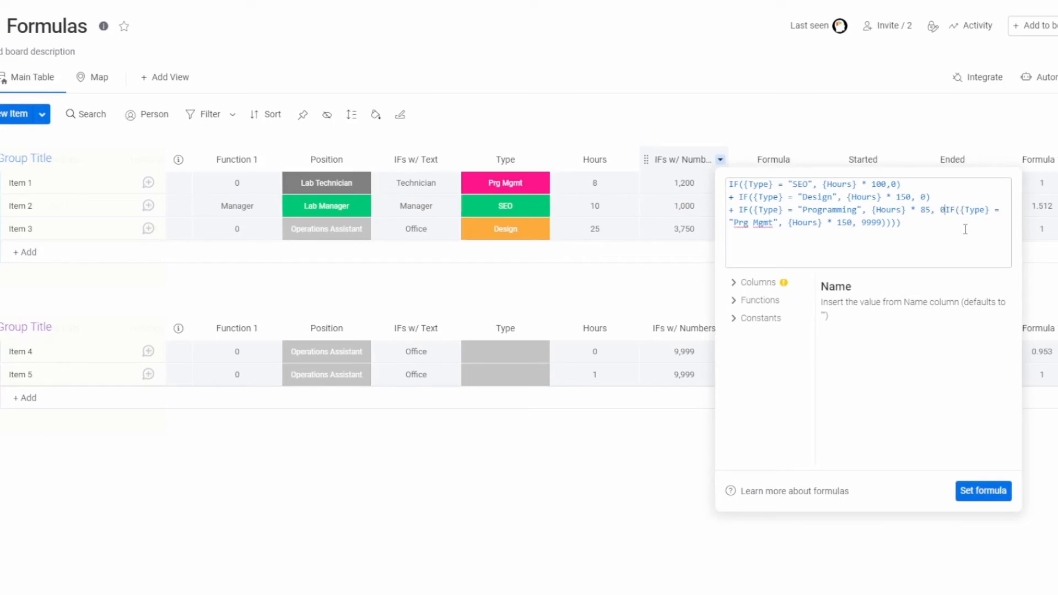
pyautogui.write(')')
pyautogui.press('Return')
pyautogui.write('+')
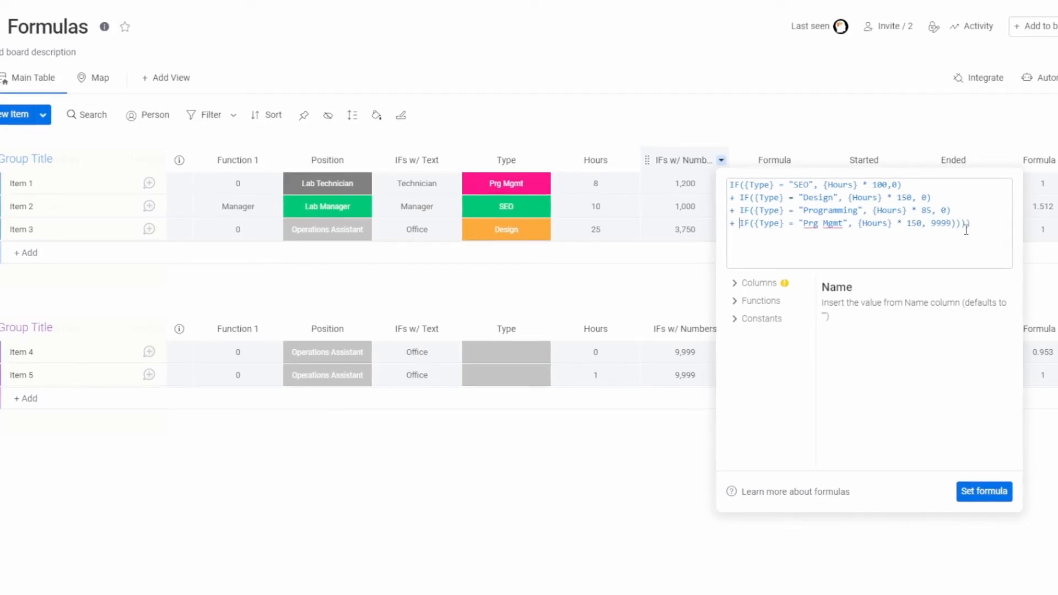
# End the Prg Mgmt IF with 0) in place of the 9999 fallback and its closing parentheses, and save the IFs w/ Numbers formula.
pyautogui.press('Right')
pyautogui.press('Right')
pyautogui.press('Right')
pyautogui.press('Right')
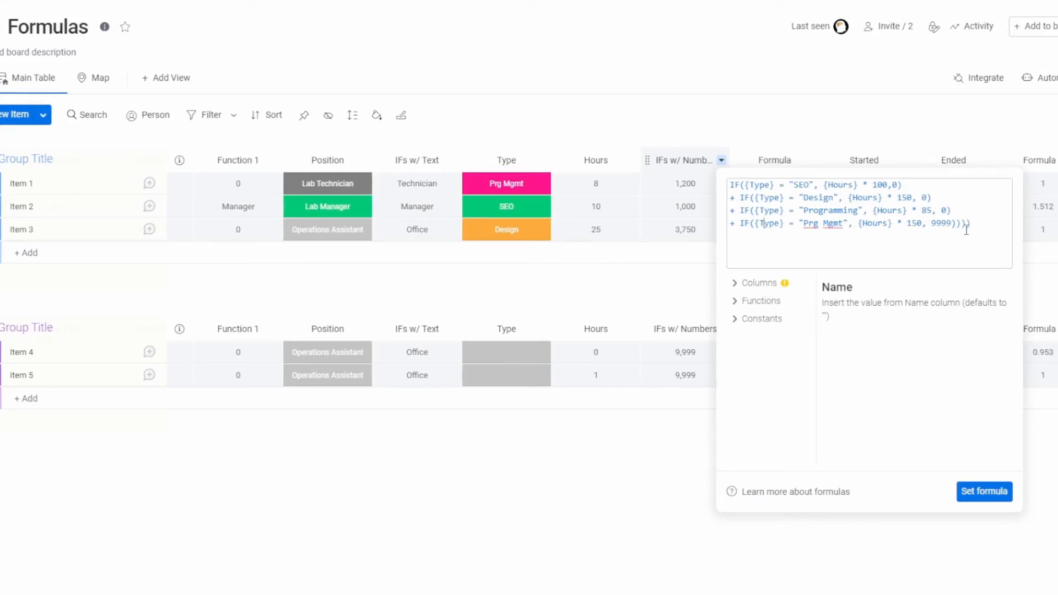
pyautogui.press('Right')
pyautogui.press('Right')
pyautogui.press('Right')
pyautogui.press('Right')
pyautogui.press('Right')
pyautogui.press('Right')
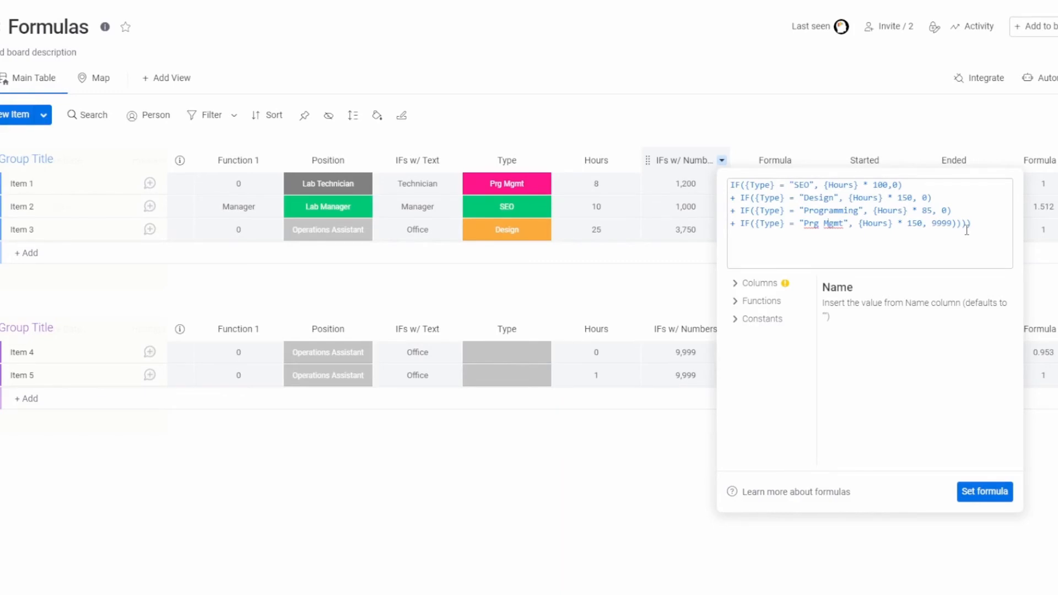
pyautogui.press('Right')
pyautogui.press('Right')
pyautogui.press('Right')
pyautogui.press('Right')
pyautogui.press('Right')
pyautogui.press('Right')
pyautogui.press('Right')
pyautogui.press('Right')
pyautogui.press('Right')
pyautogui.press('Right')
pyautogui.press('Right')
pyautogui.press('Right')
pyautogui.press('Right')
pyautogui.press('Right')
pyautogui.press('Right')
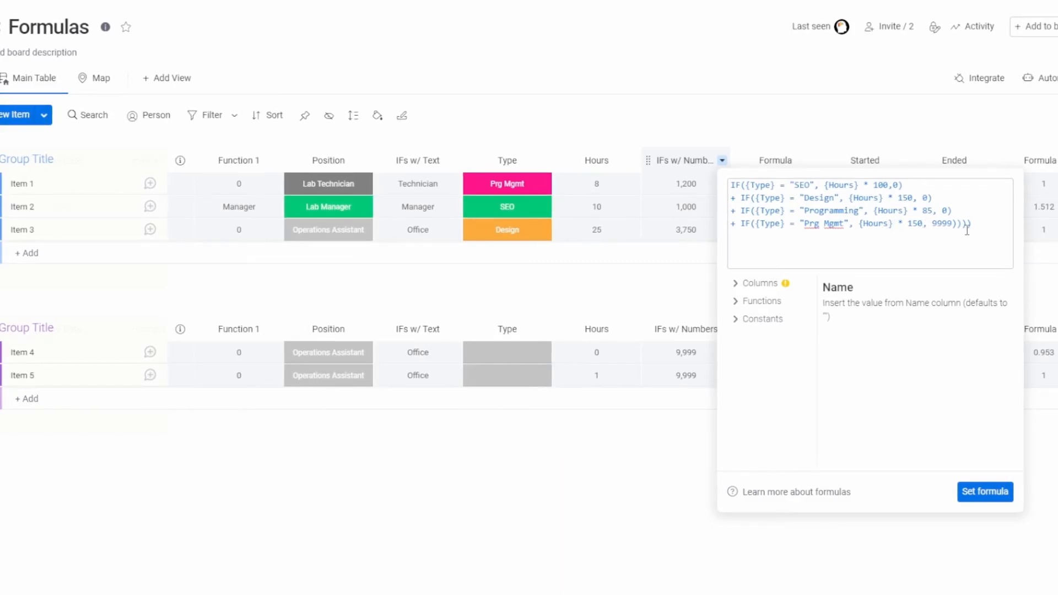
pyautogui.write('0')
pyautogui.press('Left')
pyautogui.press('Right')
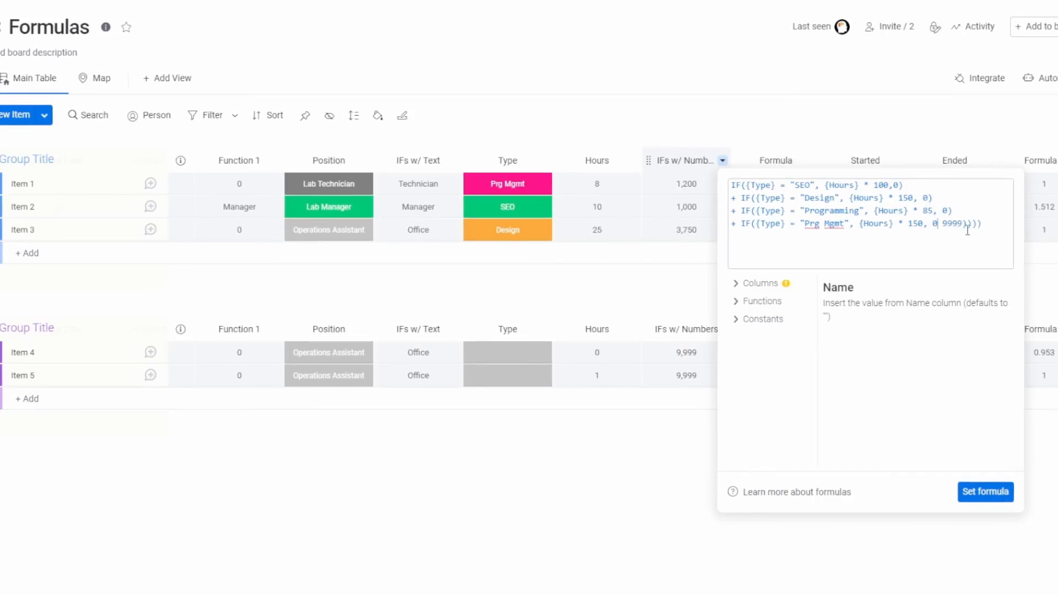
pyautogui.write(')')
pyautogui.hotkey('shift', 'End')
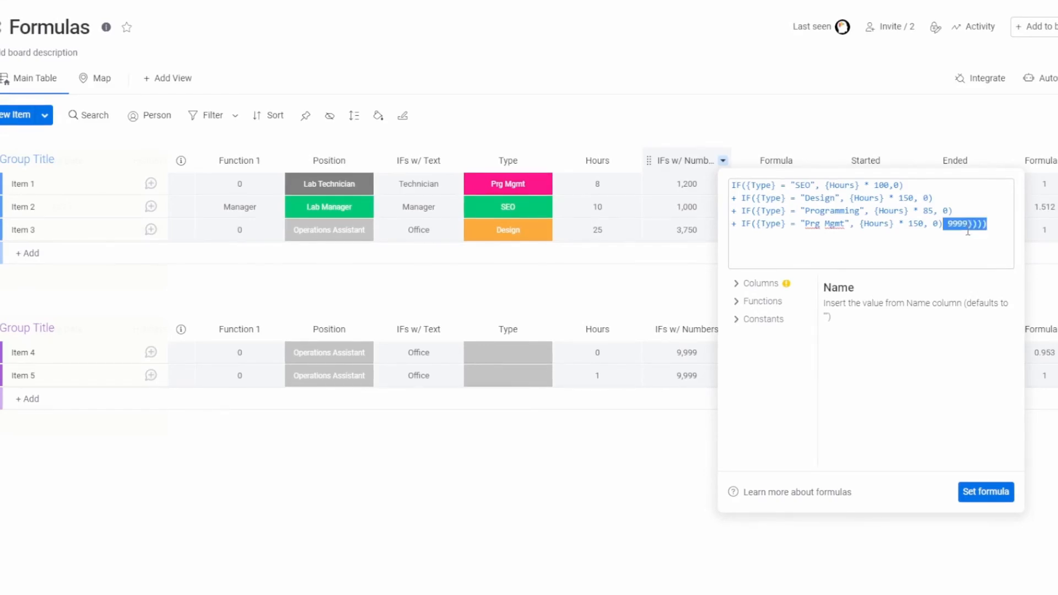
pyautogui.press('BackSpace')
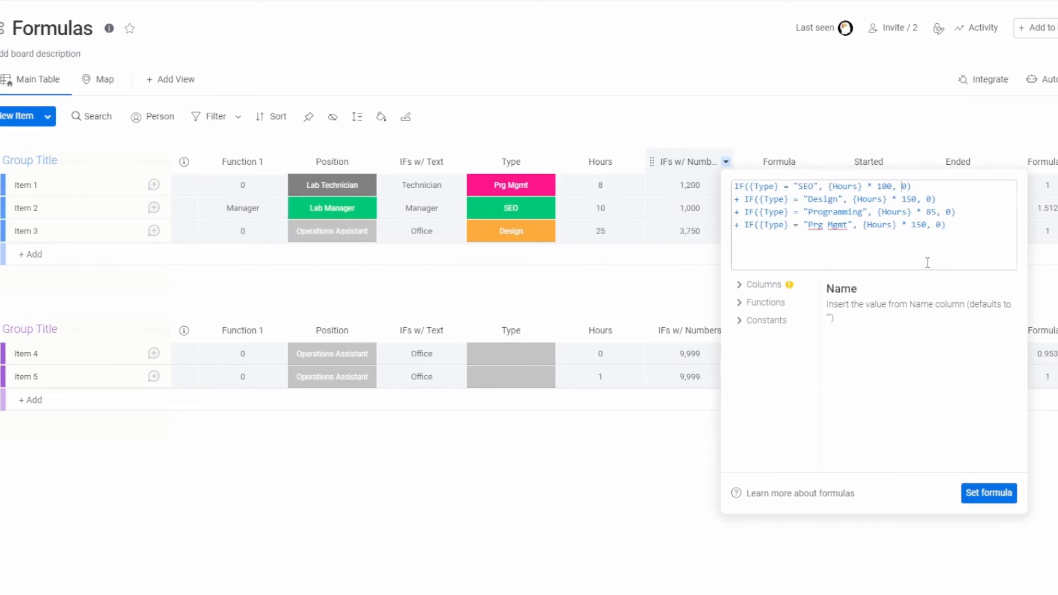
pyautogui.click(1000, 494)
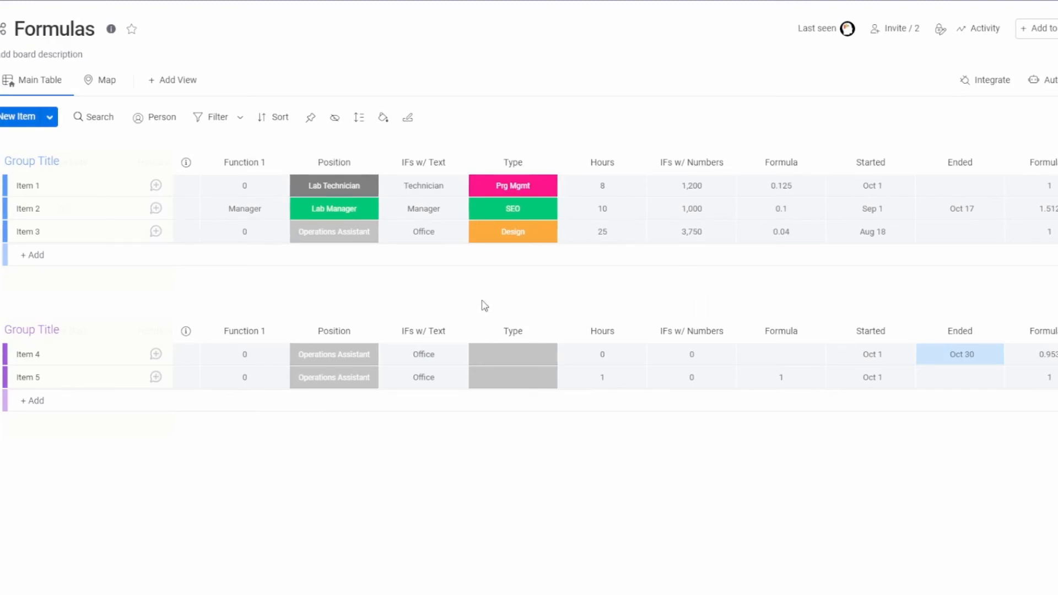
# In the IFs w/ Text formula, replace the final 0 and all its closing parentheses with "") on the Accounts IF.
pyautogui.click(456, 214)
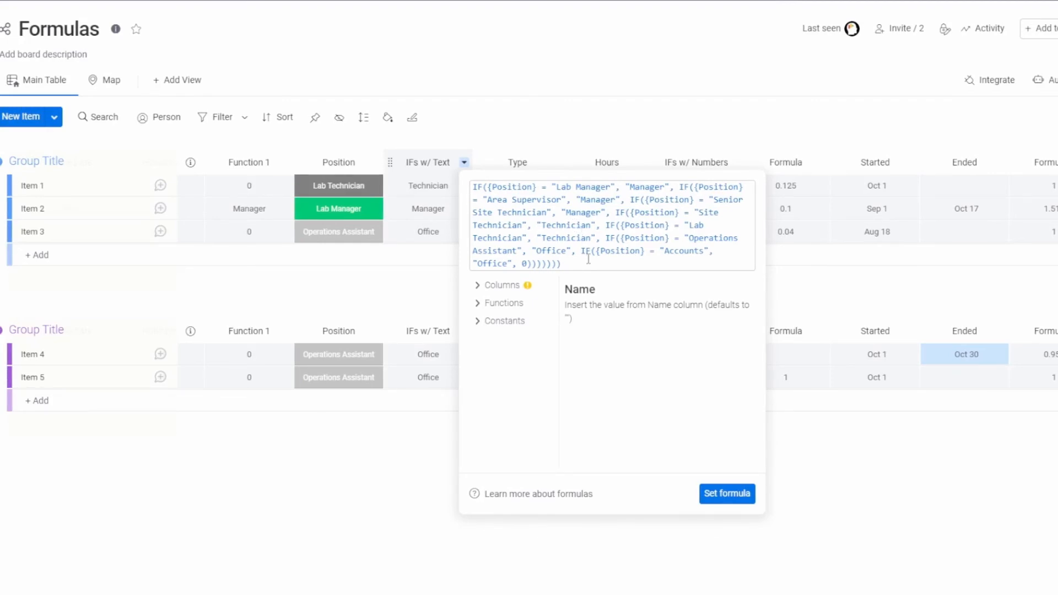
pyautogui.press('BackSpace')
pyautogui.press('BackSpace')
pyautogui.press('BackSpace')
pyautogui.press('BackSpace')
pyautogui.press('BackSpace')
pyautogui.press('BackSpace')
pyautogui.press('BackSpace')
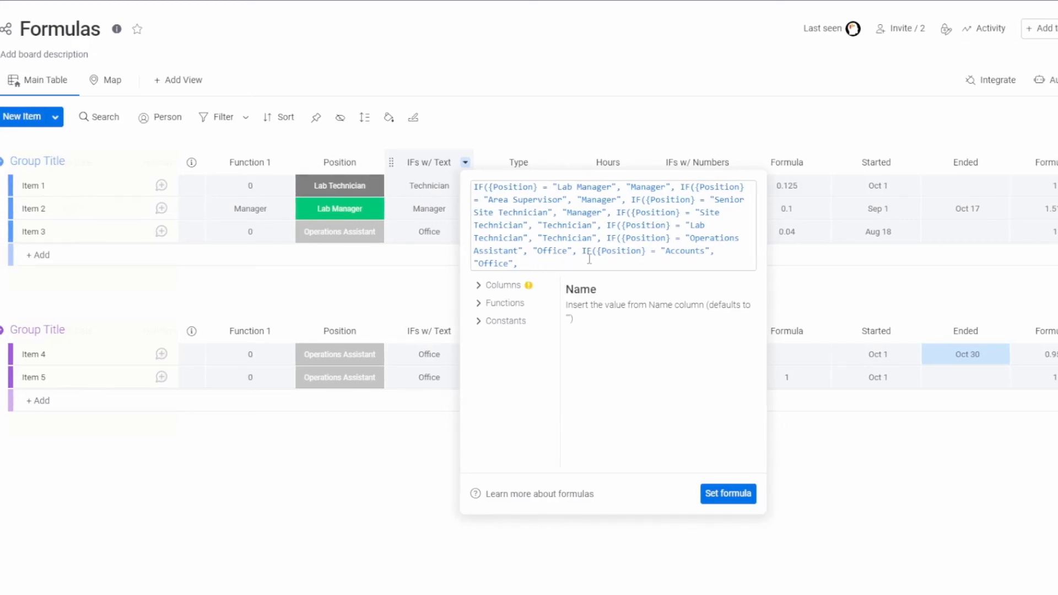
pyautogui.write('""')
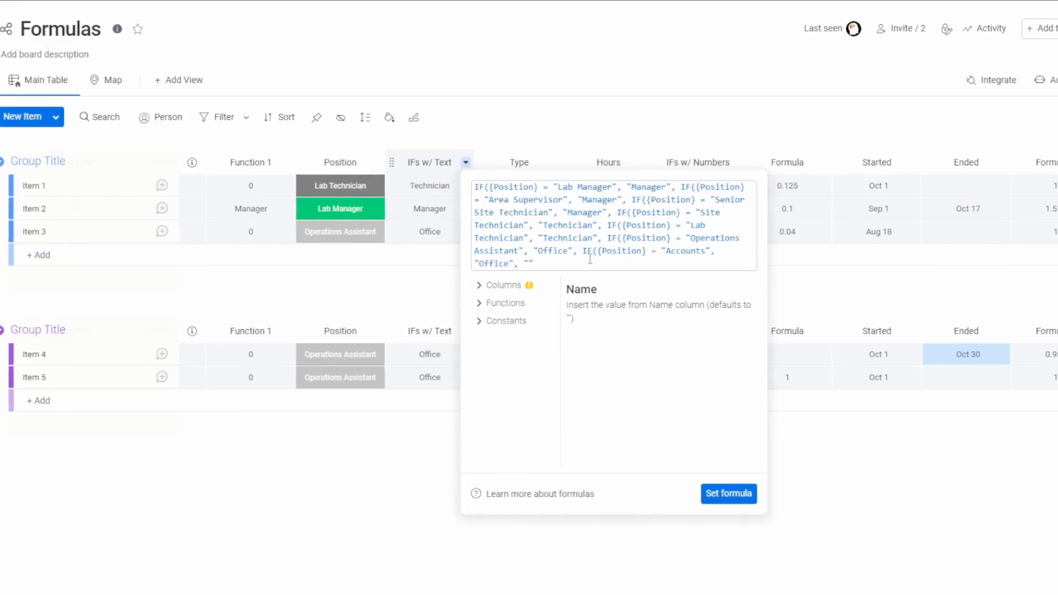
pyautogui.write(')')
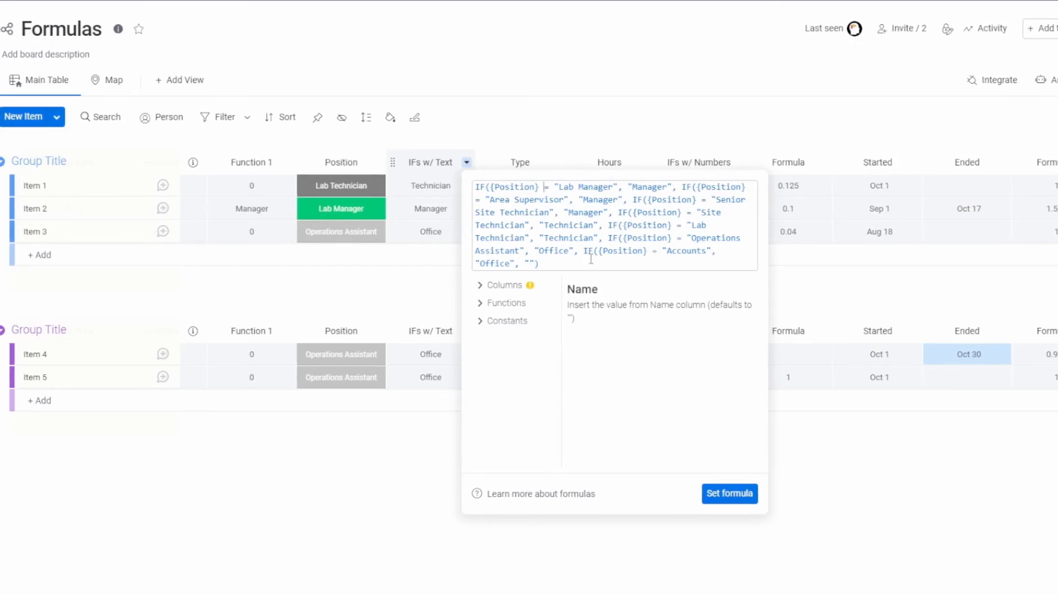
# Close the Lab Manager IF with "") and join the Area Supervisor IF with & on a new line.
pyautogui.press('Right')
pyautogui.press('Right')
pyautogui.press('Right')
pyautogui.press('Right')
pyautogui.press('Right')
pyautogui.press('Right')
pyautogui.press('Right')
pyautogui.press('Right')
pyautogui.press('Right')
pyautogui.press('Right')
pyautogui.press('Right')
pyautogui.press('Right')
pyautogui.press('Right')
pyautogui.press('Right')
pyautogui.press('Right')
pyautogui.press('Right')
pyautogui.press('Right')
pyautogui.press('Right')
pyautogui.press('Right')
pyautogui.press('Right')
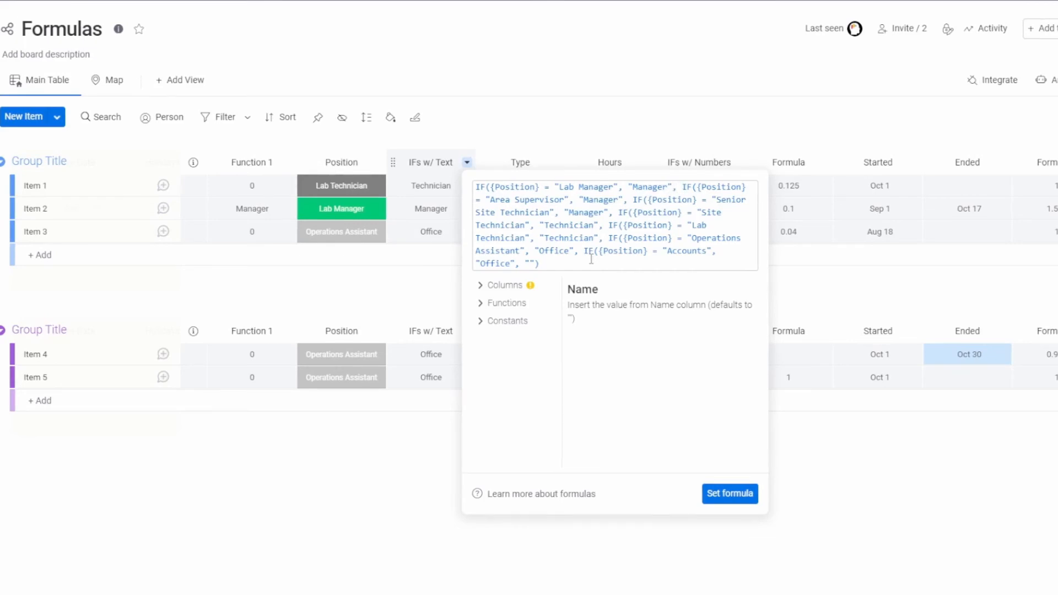
pyautogui.write('"")')
pyautogui.press('Return')
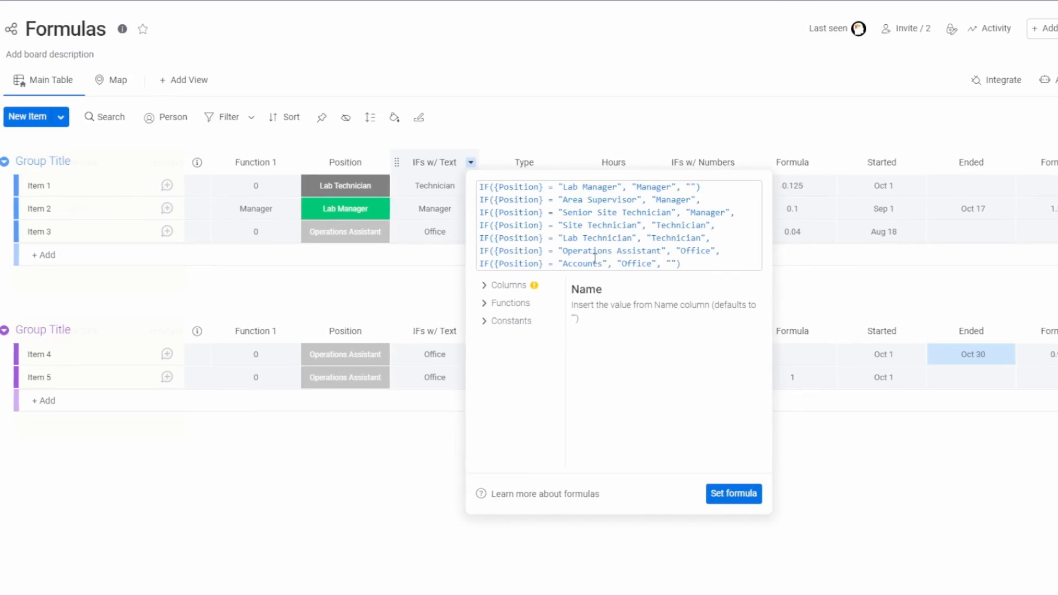
pyautogui.write('&')
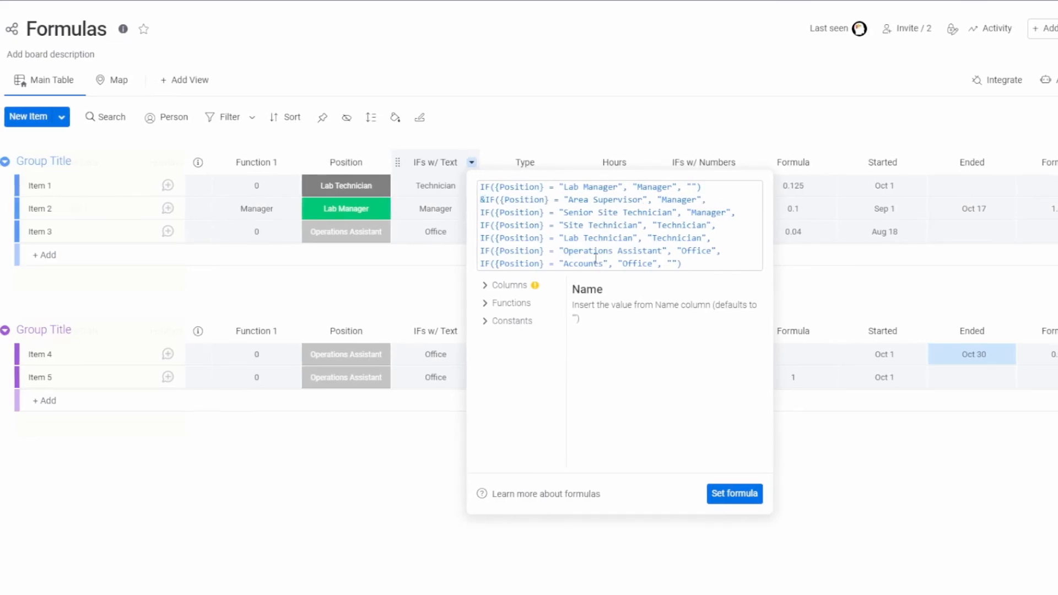
pyautogui.press('Return')
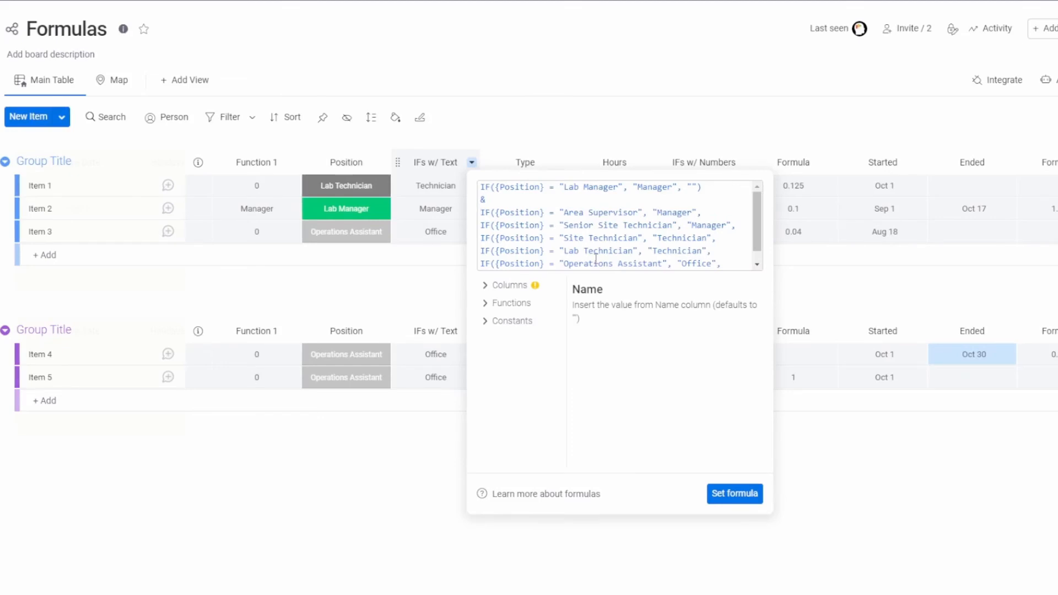
pyautogui.press('BackSpace')
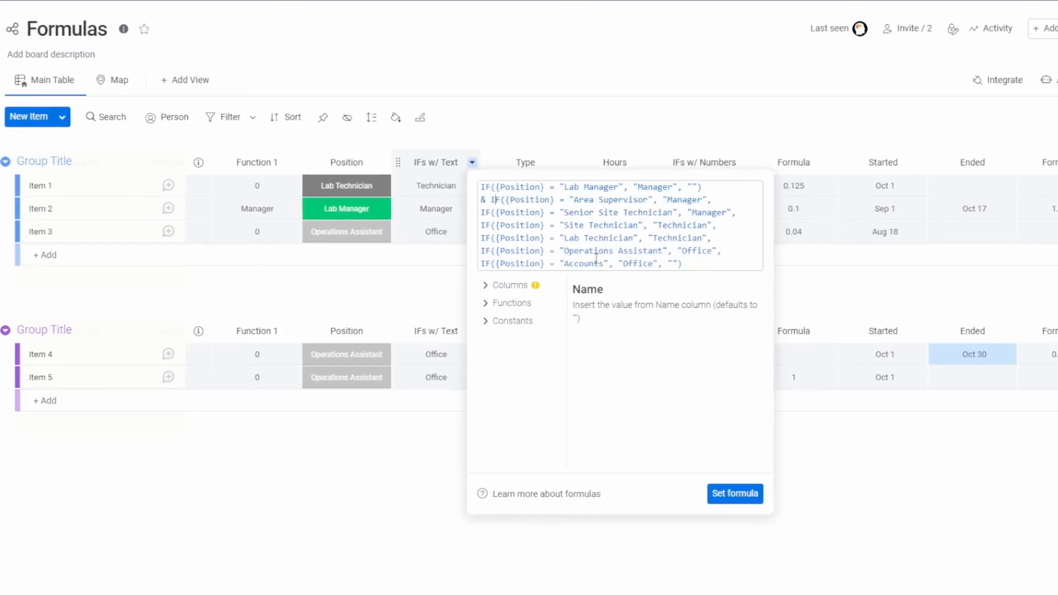
# Close the Area Supervisor IF with "") and join the Senior Site Technician IF with &.
pyautogui.hotkey('ctrl', 'Right')
pyautogui.hotkey('ctrl', 'Right')
pyautogui.hotkey('ctrl', 'Right')
pyautogui.hotkey('ctrl', 'Right')
pyautogui.hotkey('ctrl', 'Right')
pyautogui.hotkey('ctrl', 'Right')
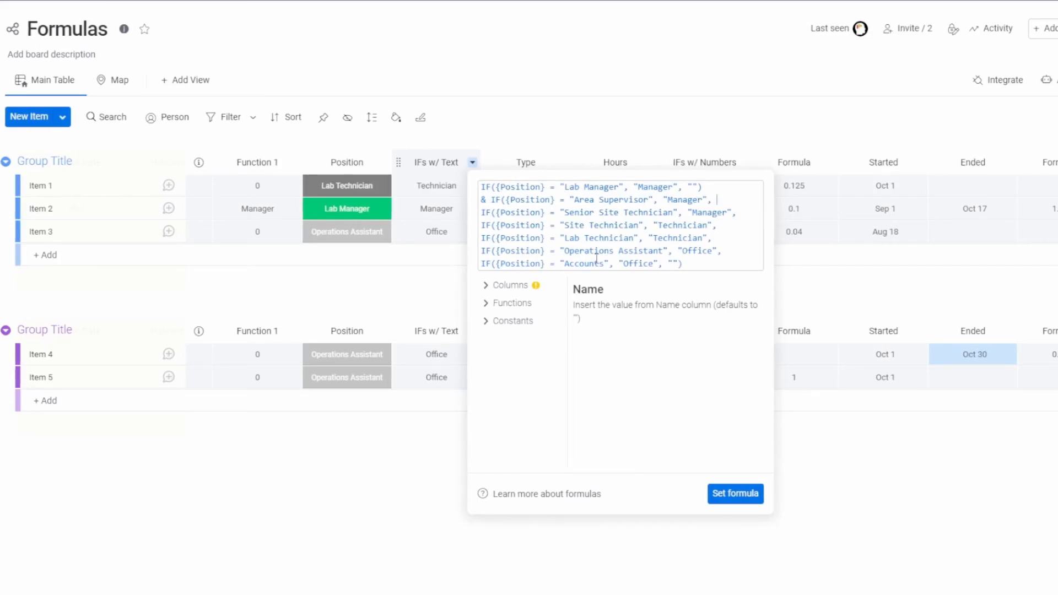
pyautogui.write('"")')
pyautogui.press('Right')
pyautogui.write('&')
# Close the Senior Site Technician IF with "") and join the Site Technician IF with & on a new line.
pyautogui.press('Right')
pyautogui.press('Right')
pyautogui.press('Right')
pyautogui.press('Right')
pyautogui.press('Right')
pyautogui.press('Right')
pyautogui.press('Right')
pyautogui.press('Right')
pyautogui.write('"")')
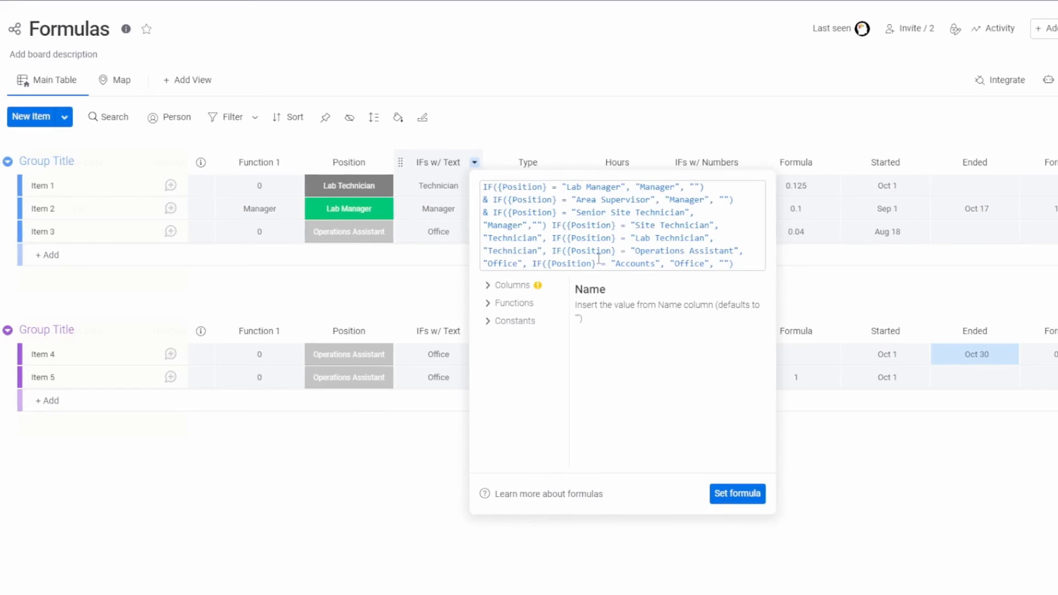
pyautogui.press('Return')
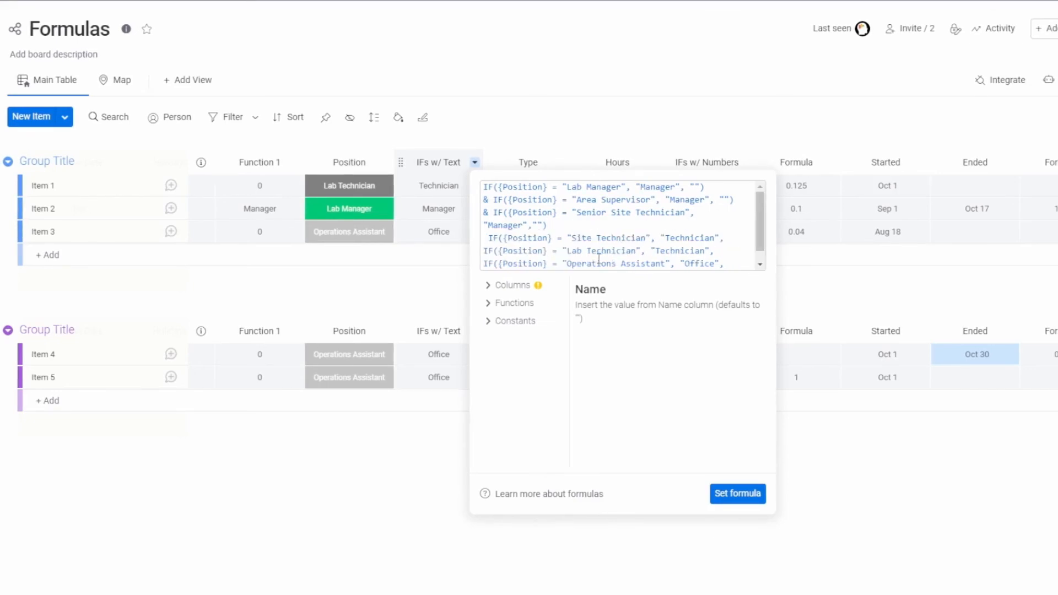
pyautogui.write('&')
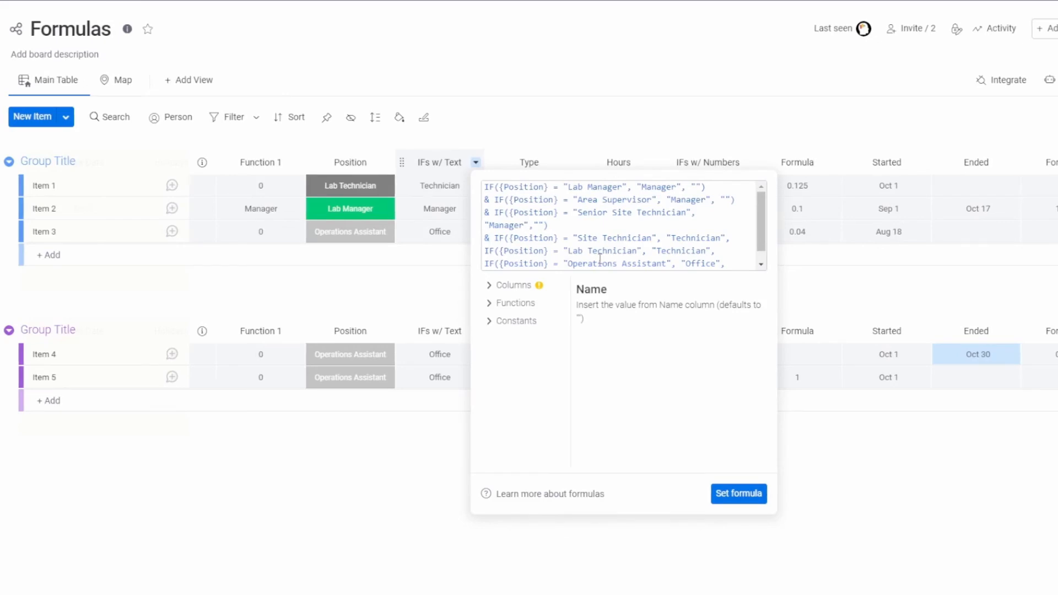
# Insert a blank line between the Senior Site Technician IF and the Site Technician IF.
pyautogui.press('Left')
pyautogui.press('Up')
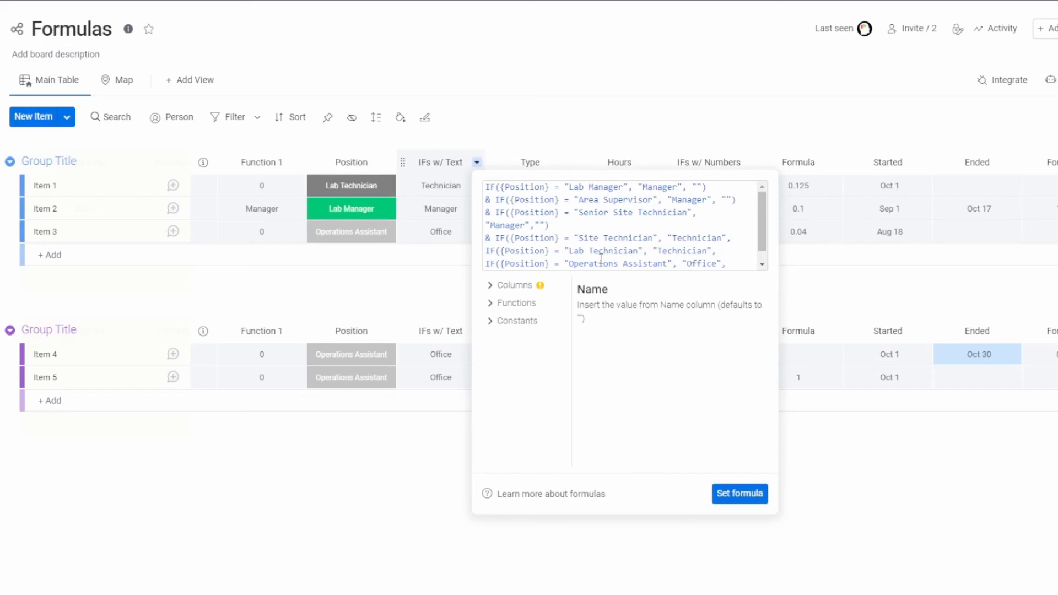
pyautogui.press('Return')
pyautogui.press('Down')
pyautogui.scroll(-1, 601, 258)
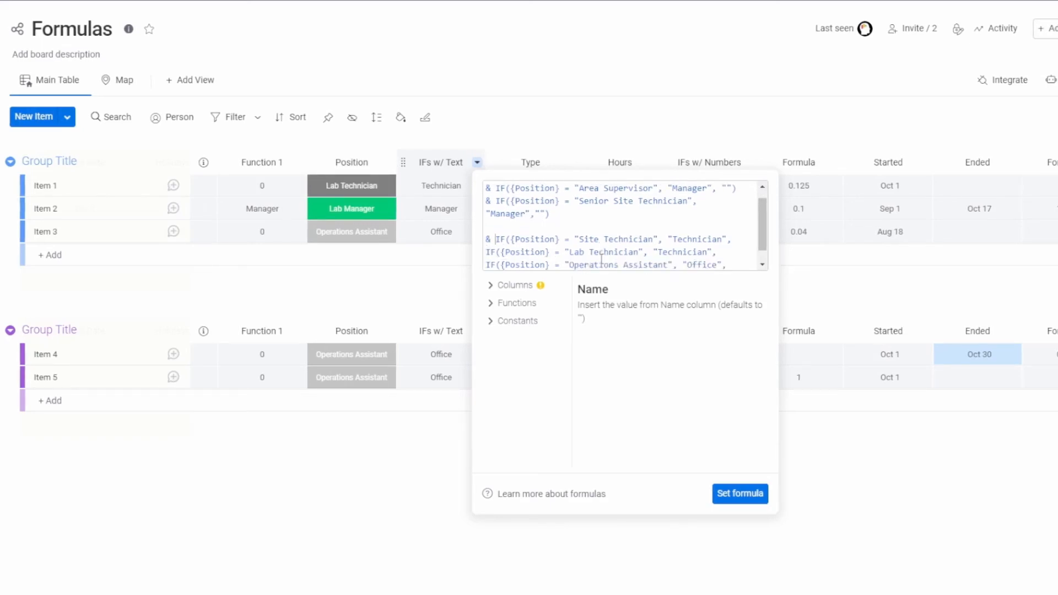
# Close the Site Technician and Lab Technician IFs with "") and put & before the Lab Technician and Operations Assistant IFs.
pyautogui.press('Home')
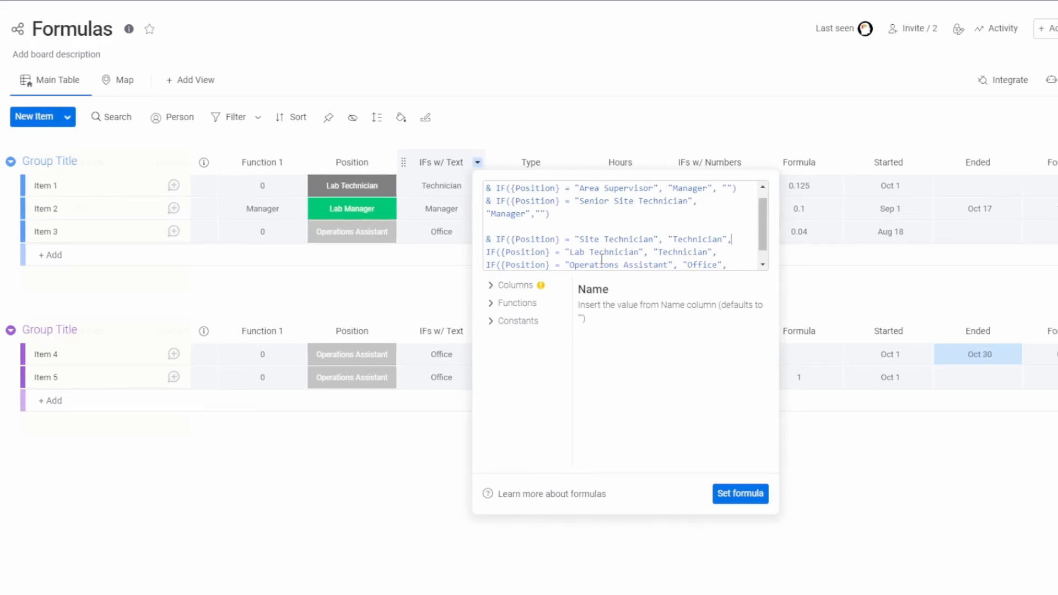
pyautogui.write('"") ')
pyautogui.write('&')
pyautogui.write('"")')
pyautogui.press('Home')
pyautogui.write('&')
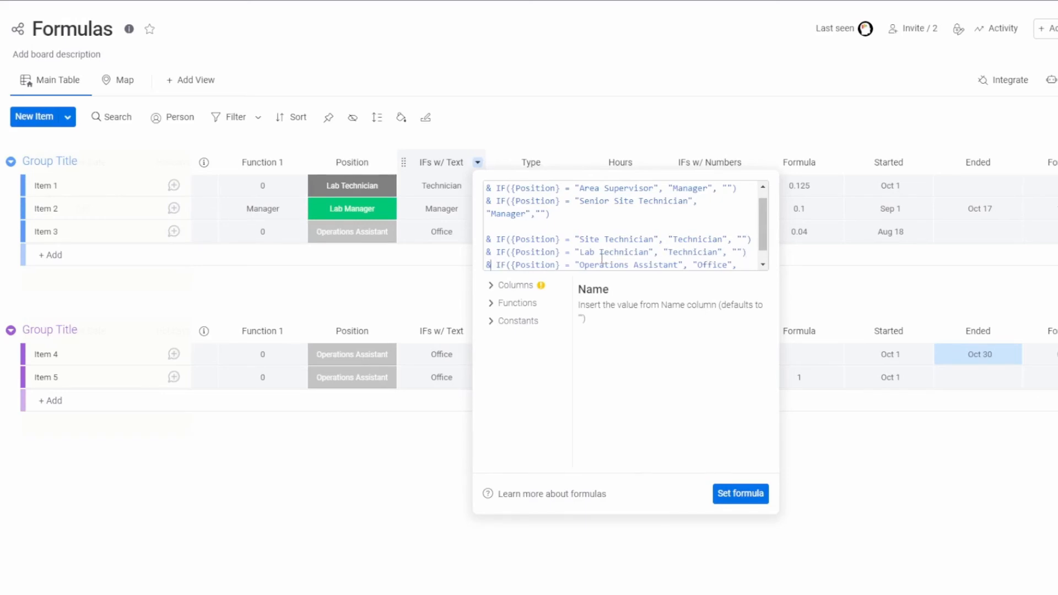
# Close the Operations Assistant IF with ""), join the Accounts IF with & on a new line, and save the formula.
pyautogui.press('Down')
pyautogui.press('End')
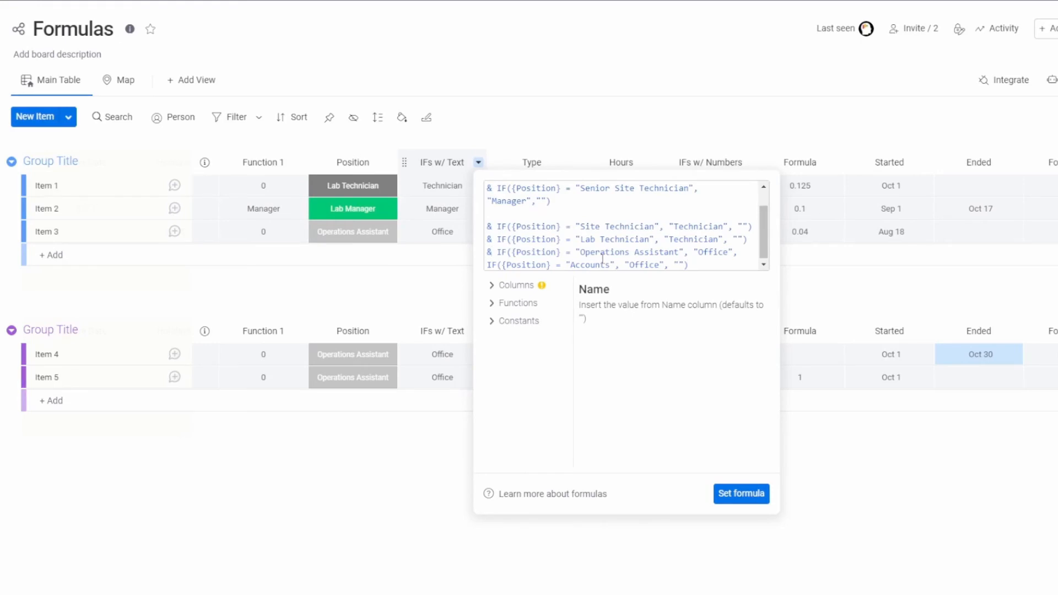
pyautogui.press('End')
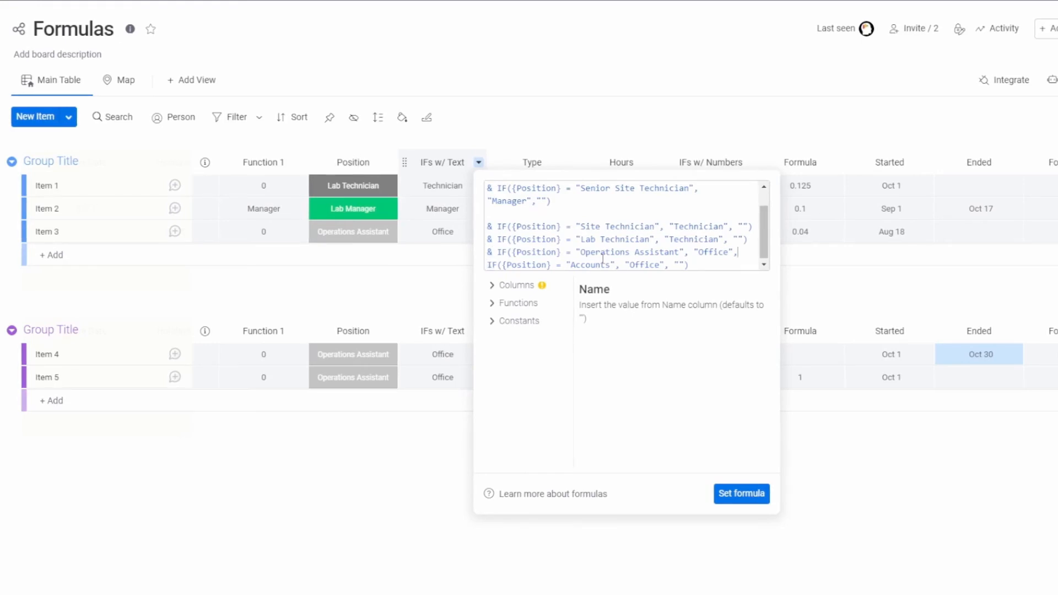
pyautogui.write('"")')
pyautogui.press('Return')
pyautogui.write('&')
pyautogui.press('End')
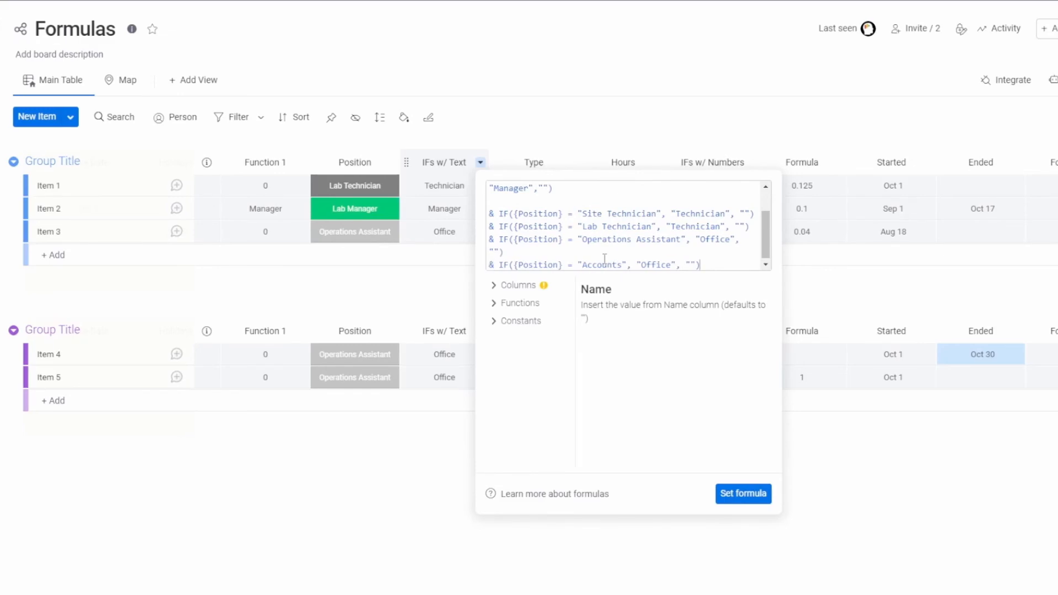
pyautogui.press('Right')
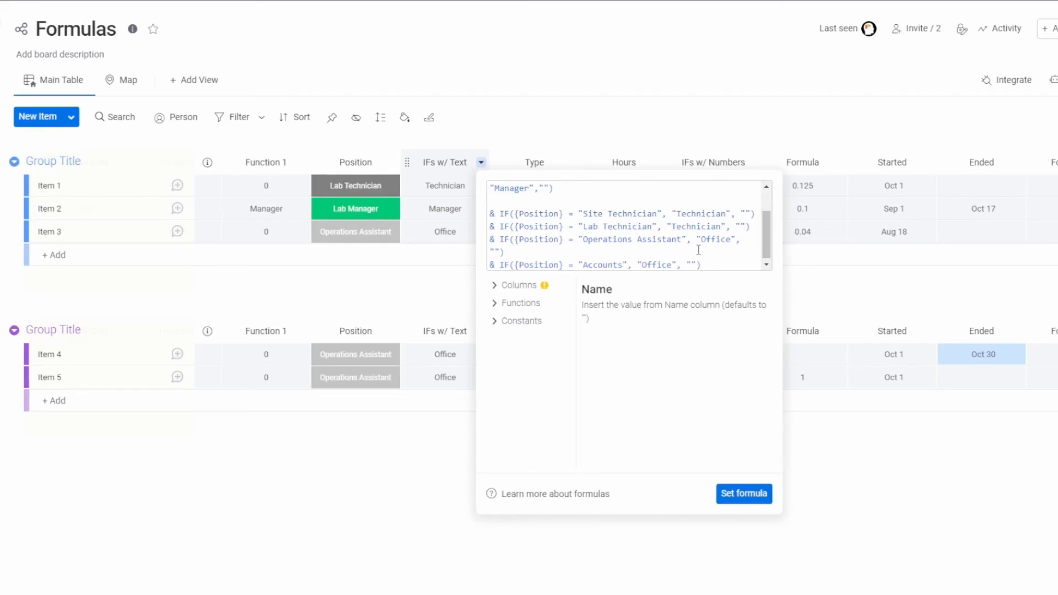
pyautogui.click(751, 491)
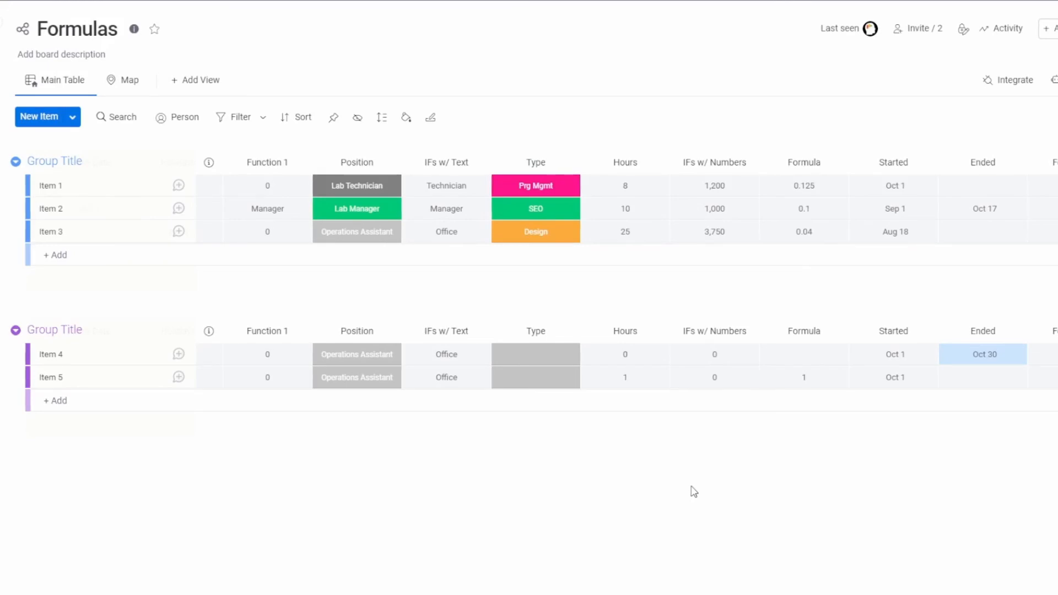
# Open the formula of the Holidays column for item 1.
pyautogui.hscroll(-10, 272, 593)
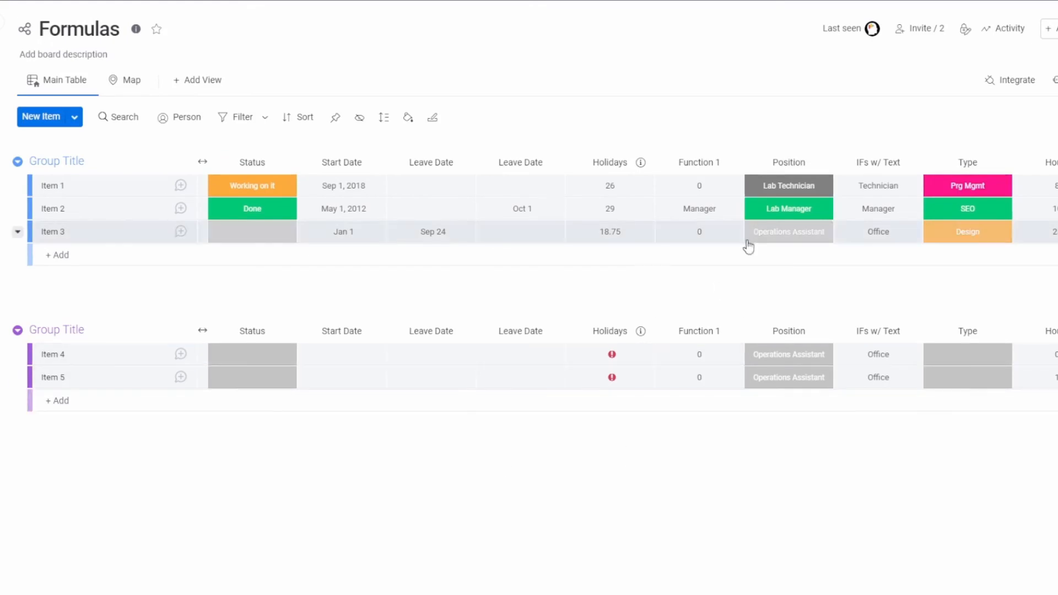
pyautogui.click(638, 193)
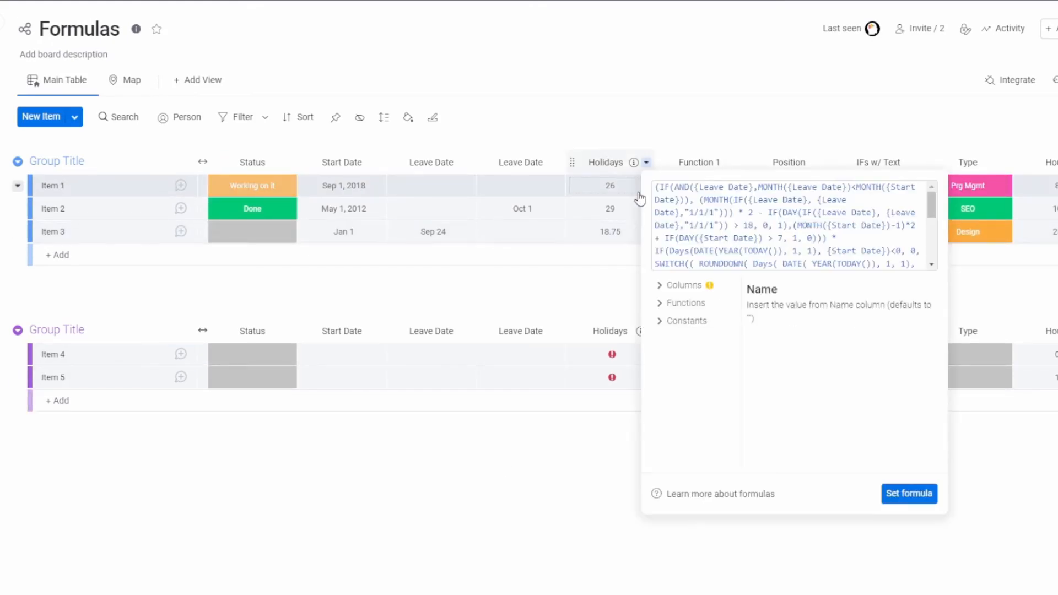
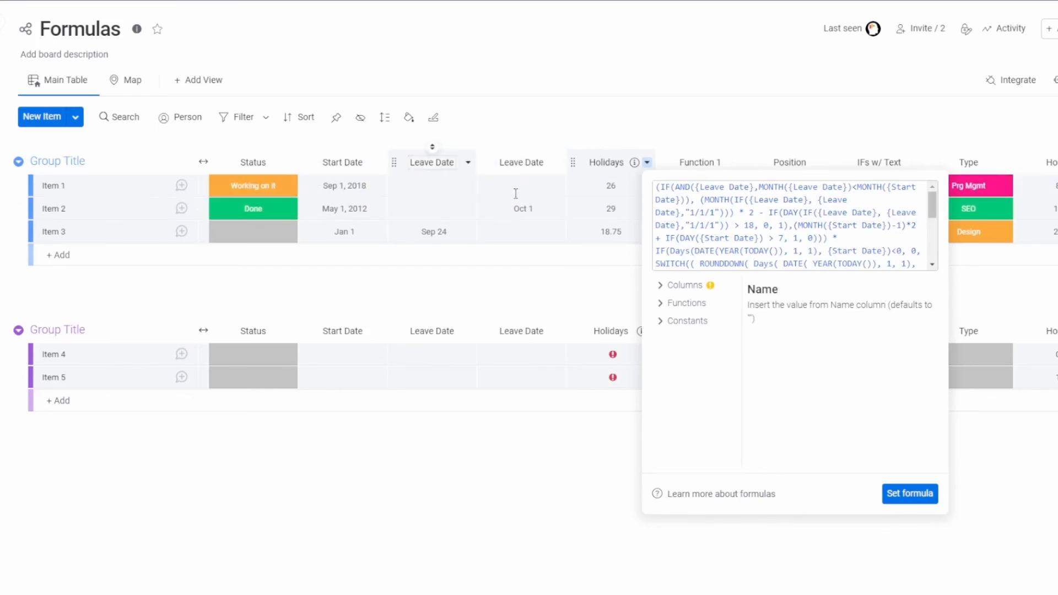
# Cut everything from the joining + to the end out of the Holidays formula and save the first part alone.
pyautogui.moveTo(935, 214); pyautogui.dragTo(944, 187)
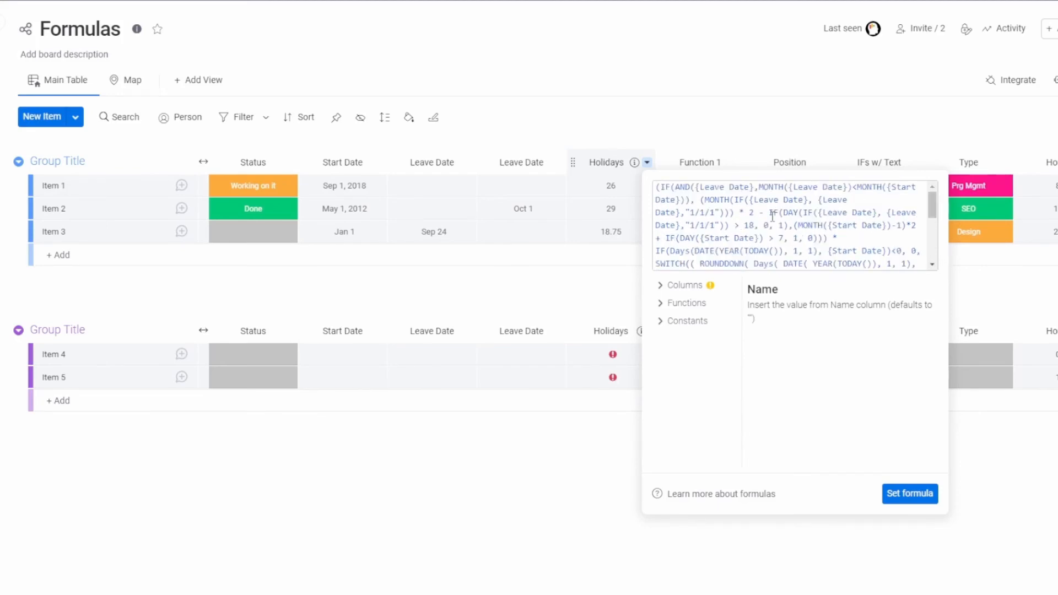
pyautogui.moveTo(936, 206); pyautogui.dragTo(936, 235)
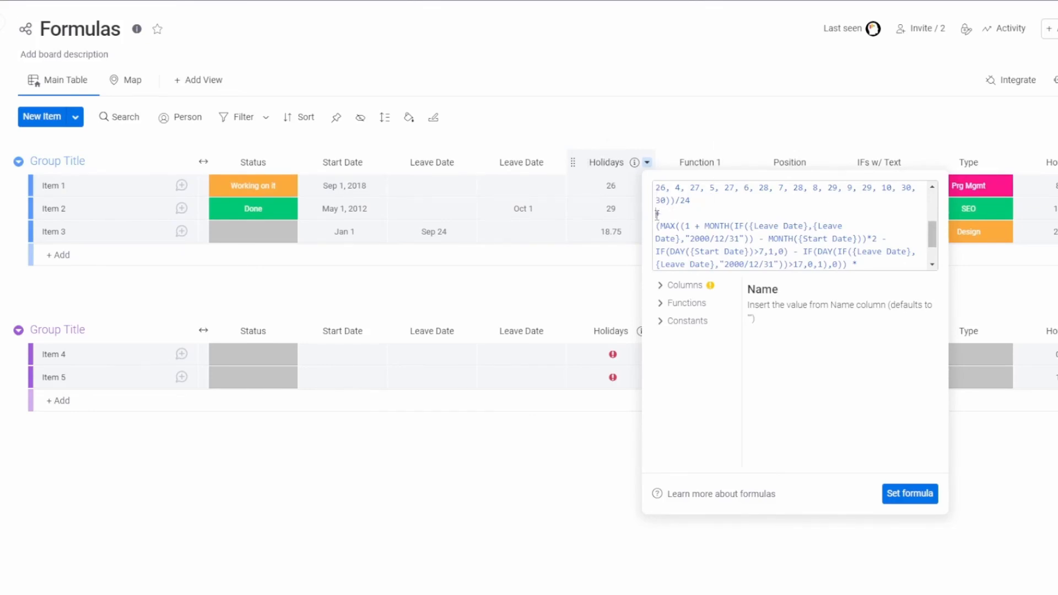
pyautogui.moveTo(658, 214); pyautogui.dragTo(918, 279)
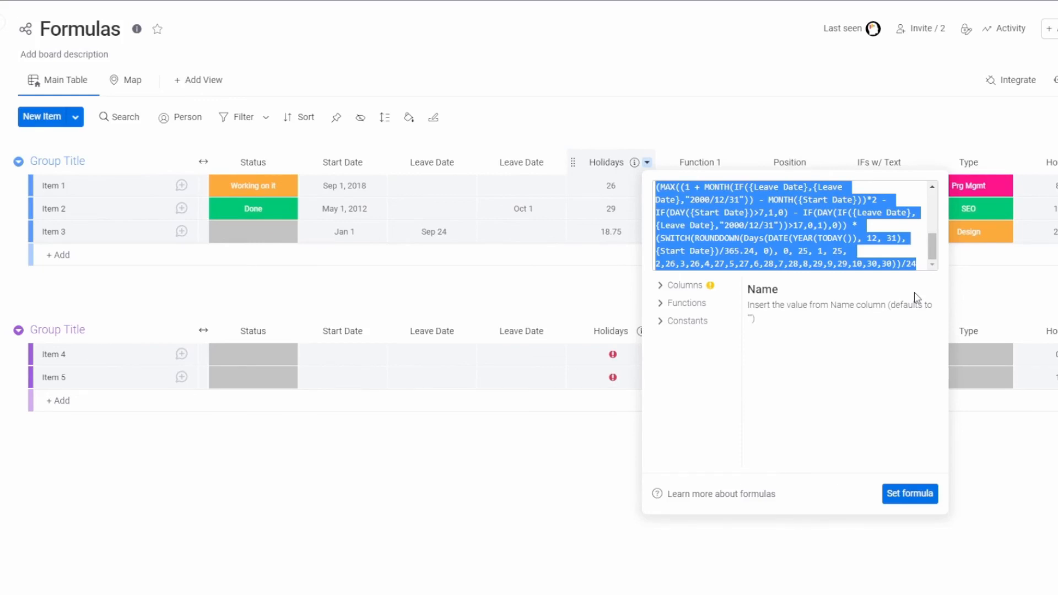
pyautogui.hotkey('ctrl', 'v')
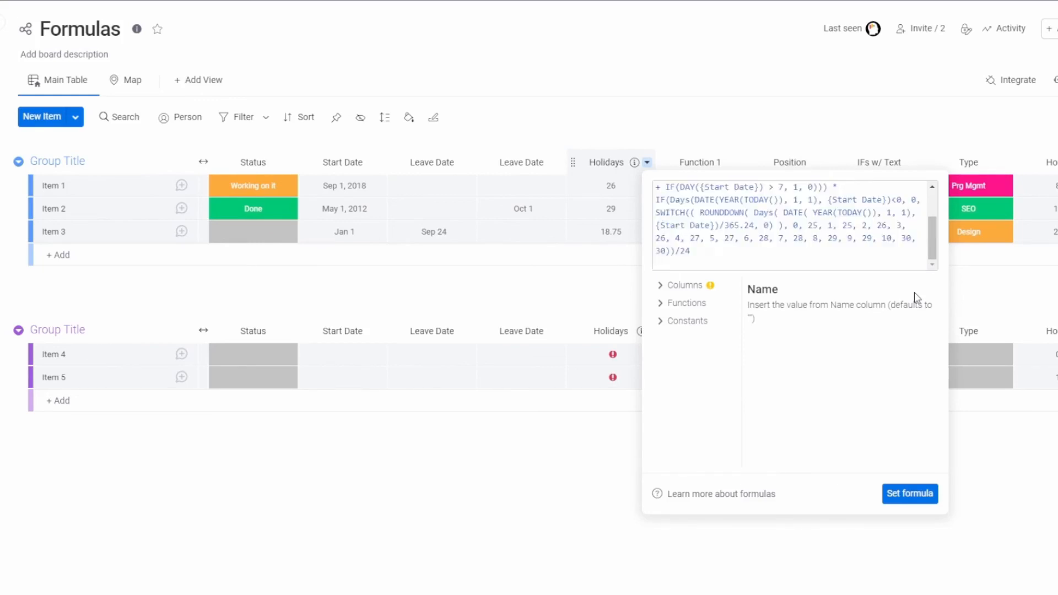
pyautogui.click(926, 497)
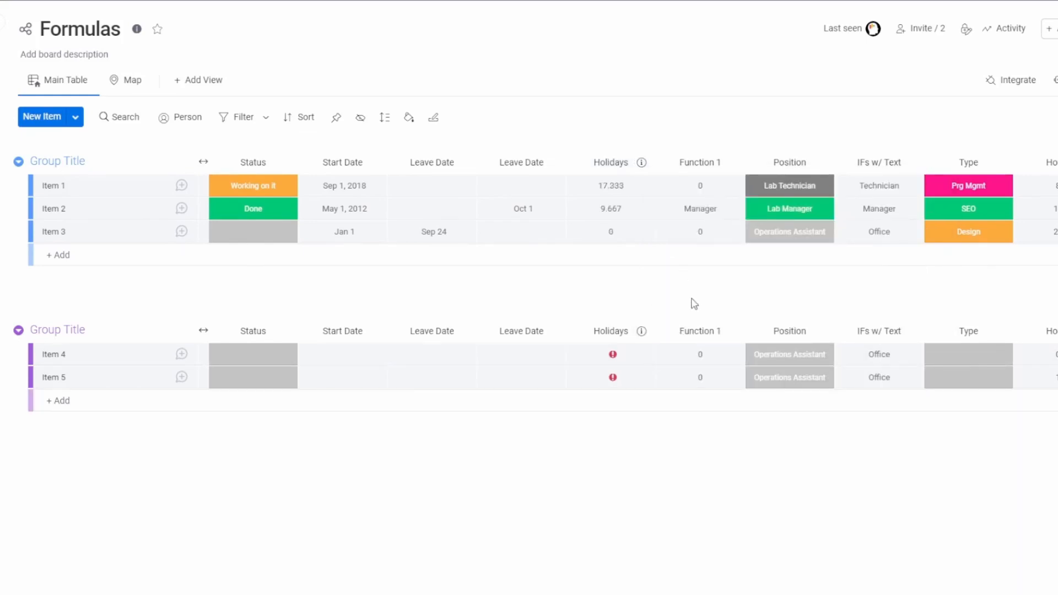
# Restore the cut part, from the + through the MAX expression, at the end of the Holidays formula and save it.
pyautogui.click(630, 192)
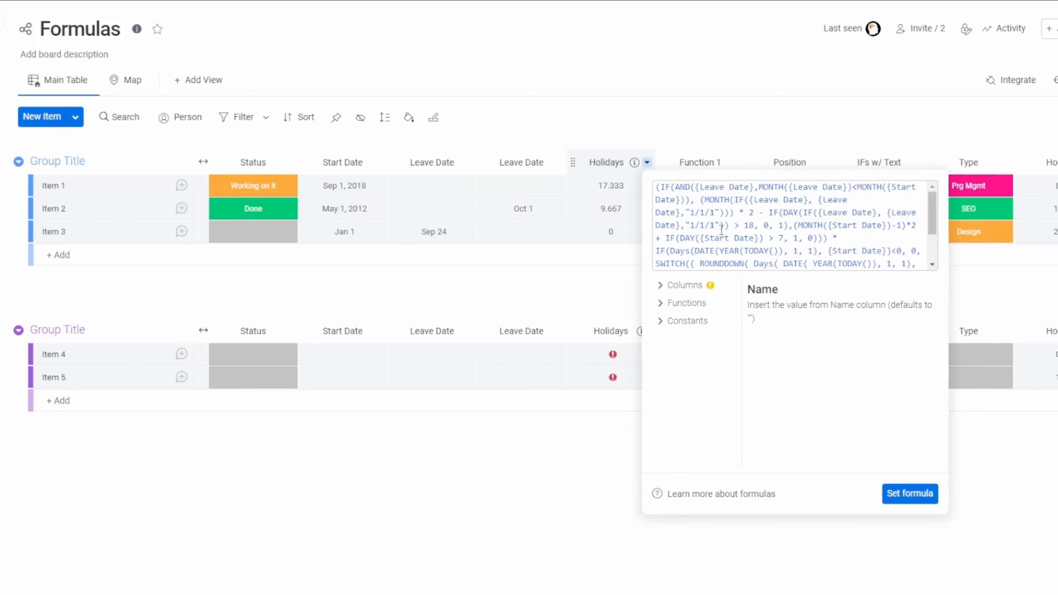
pyautogui.moveTo(939, 208); pyautogui.dragTo(939, 237)
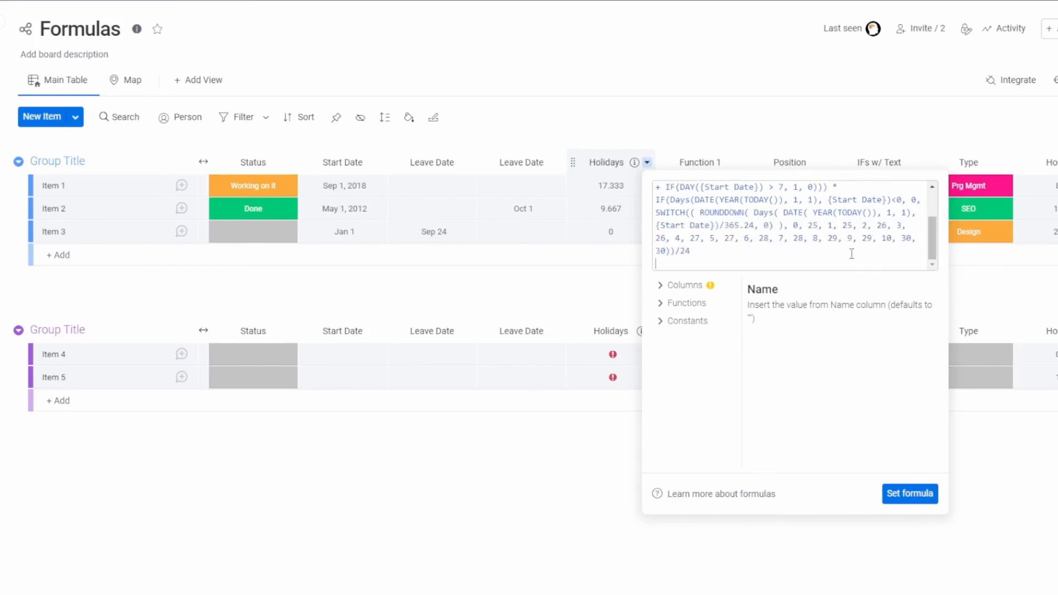
pyautogui.write('(MAX((1 + MONTH(IF({Leave Date},{Leave Date},"2000/12/31")) - MONTH({Start Date}))*2 - IF(DAY({Start Date})>7,1,0) - IF(DAY(IF({Leave Date},{Leave Date},"2000/12/31"))>17,0,1),0)) * (SWITCH(ROUNDDOWN(Days(DATE(YEAR(TODAY()), 12, 31), {Start Date})/365.24, 0), 0, 25, 1, 25, 2,26,3,26,4,27,5,27,6,28,7,28,8,29,9,29,10,30,30))/24')
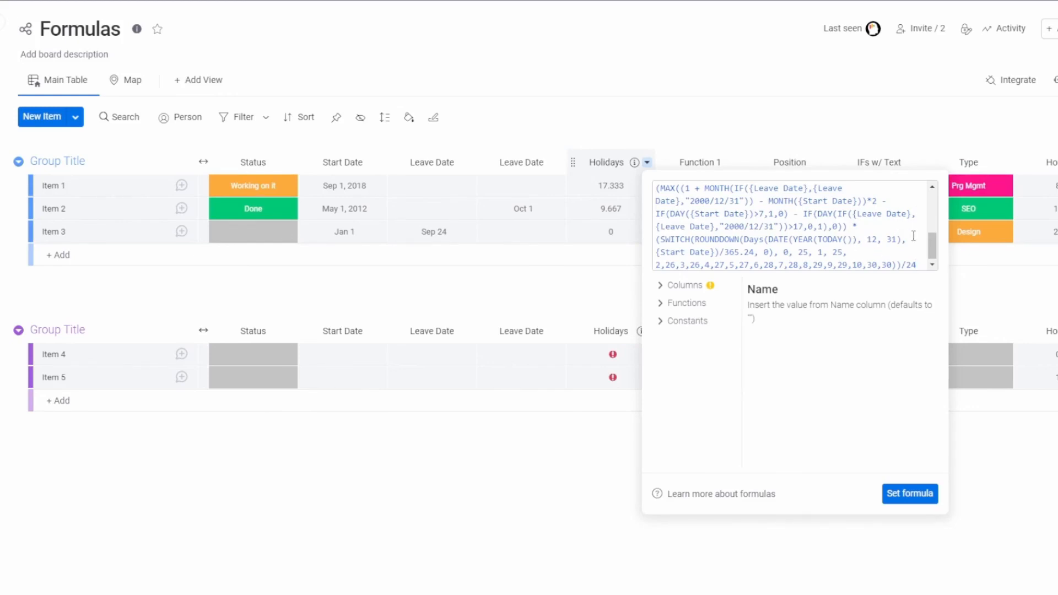
pyautogui.moveTo(936, 248); pyautogui.dragTo(934, 237)
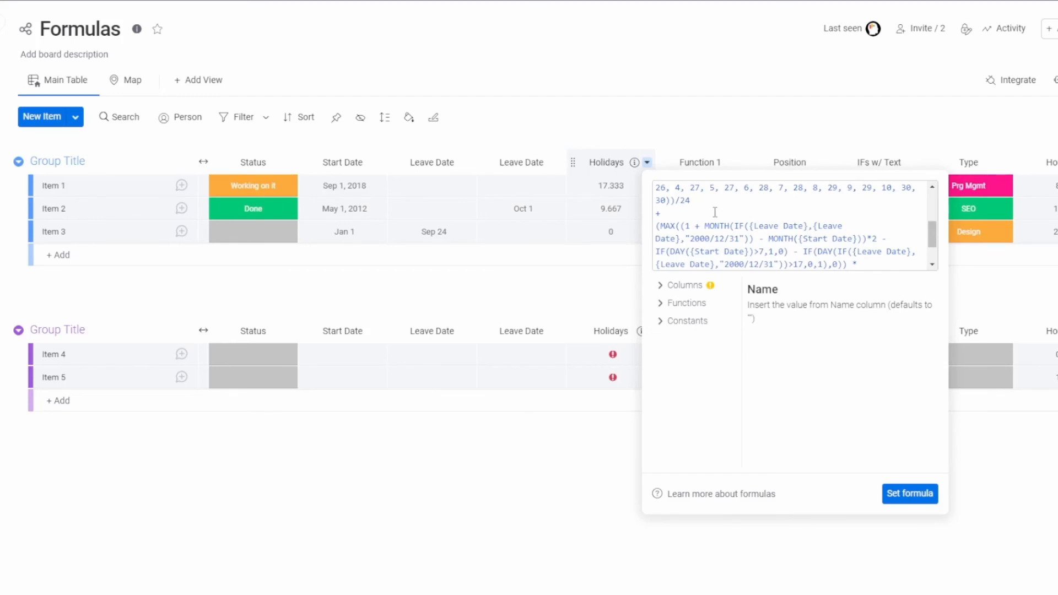
pyautogui.scroll(-1, 933, 242)
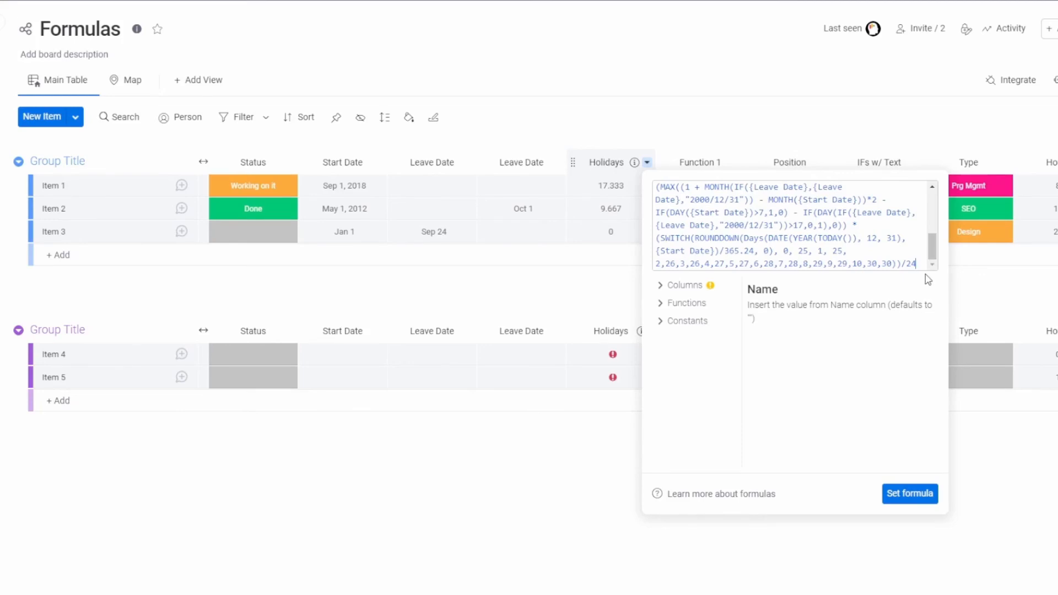
pyautogui.moveTo(936, 253); pyautogui.dragTo(941, 183)
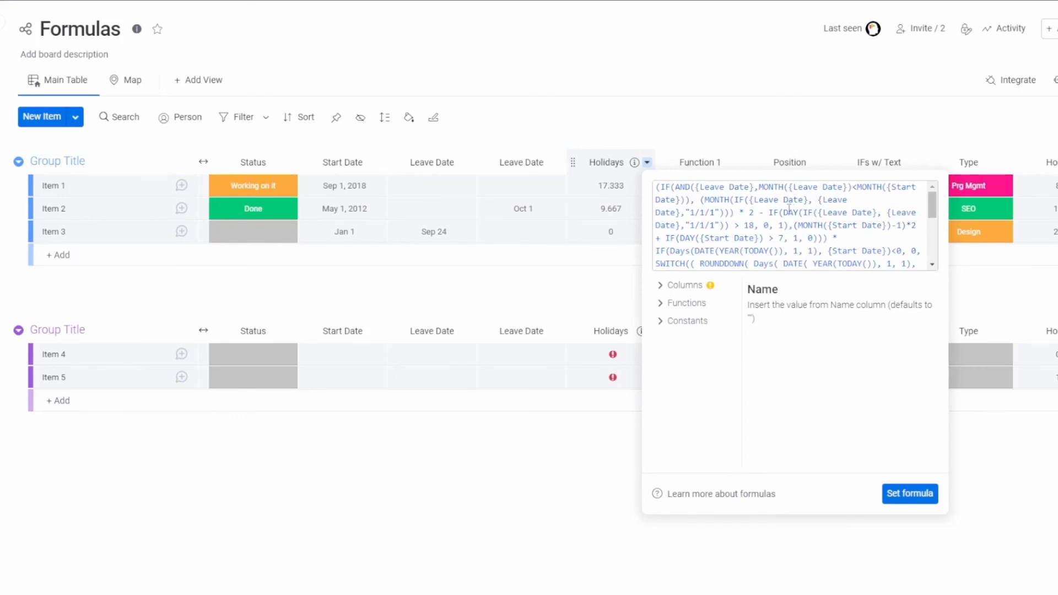
pyautogui.moveTo(933, 200); pyautogui.dragTo(930, 246)
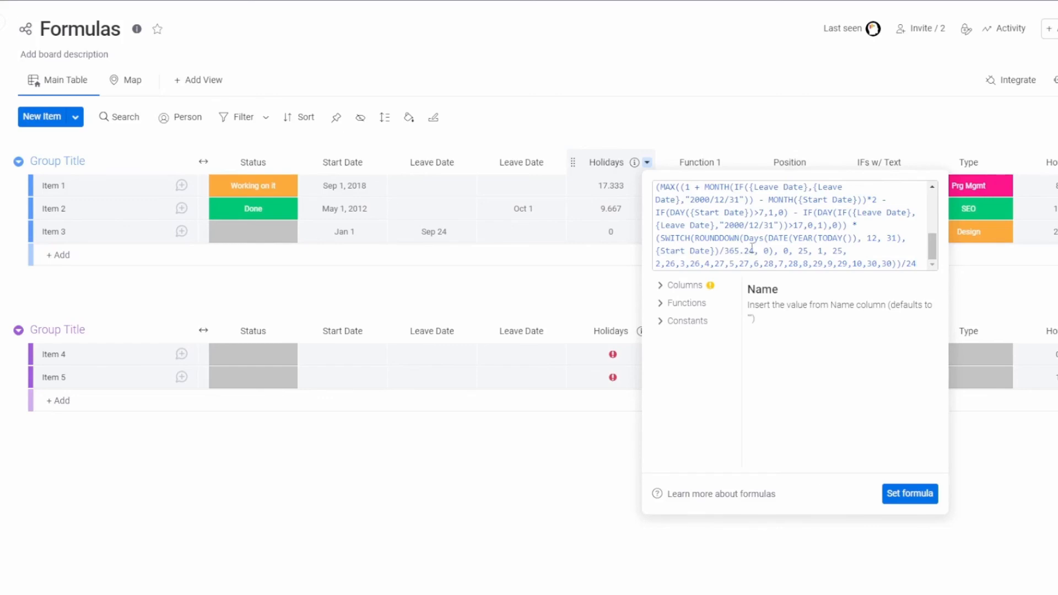
pyautogui.moveTo(931, 244); pyautogui.dragTo(944, 198)
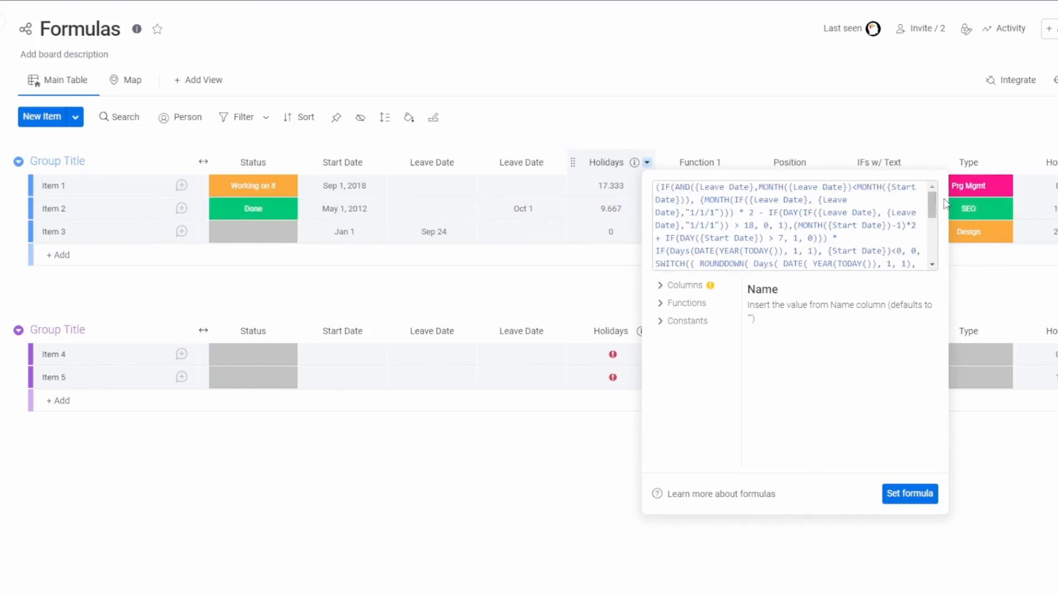
pyautogui.moveTo(935, 207); pyautogui.dragTo(934, 233)
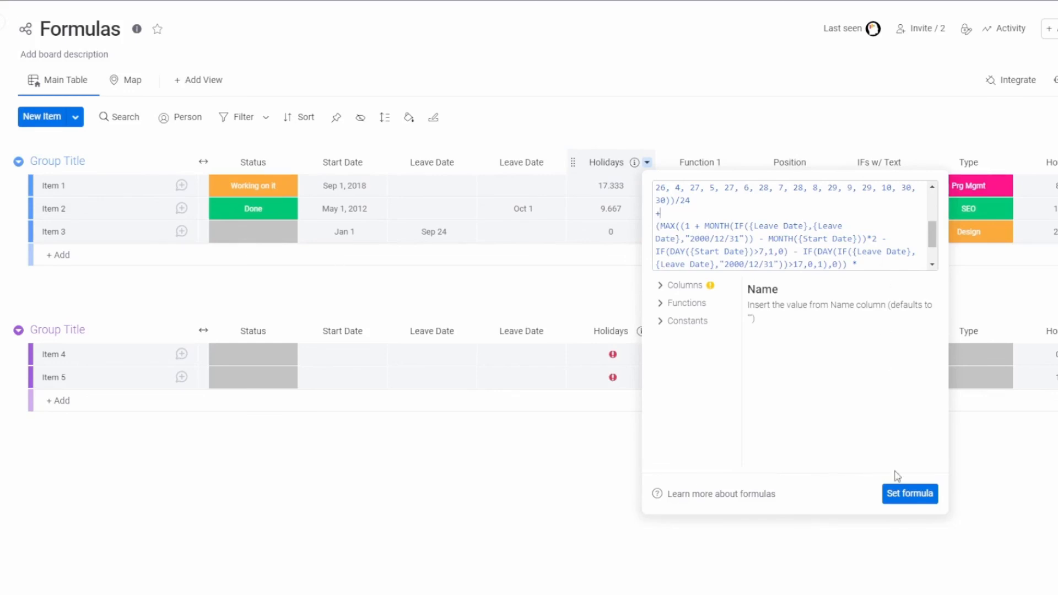
pyautogui.click(902, 494)
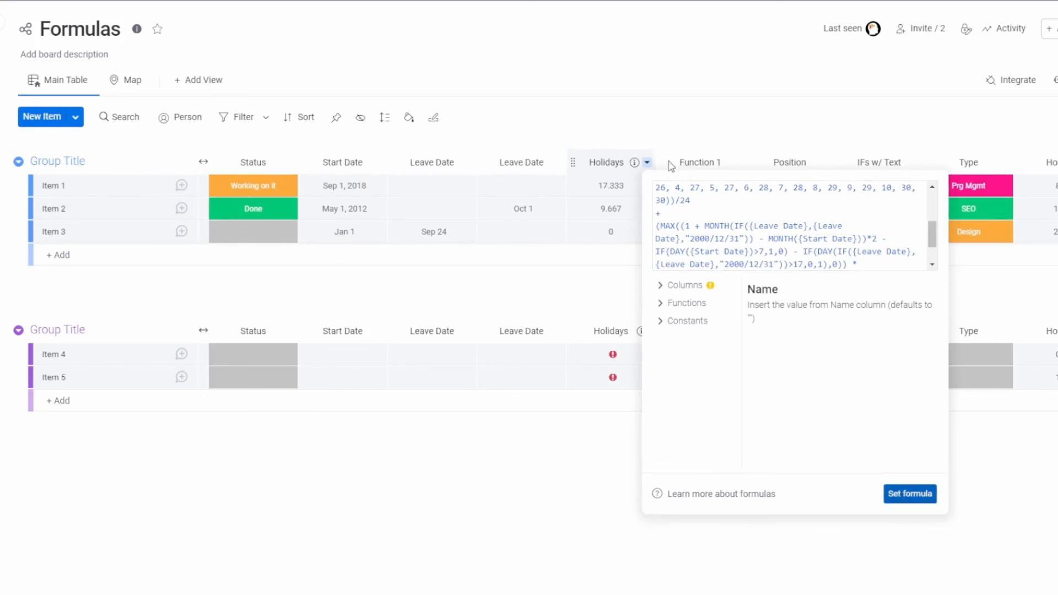
# Reopen the Holidays formula and enclose the whole part before the joining + in an extra pair of parentheses.
pyautogui.click(630, 218)
pyautogui.moveTo(934, 214); pyautogui.dragTo(935, 250)
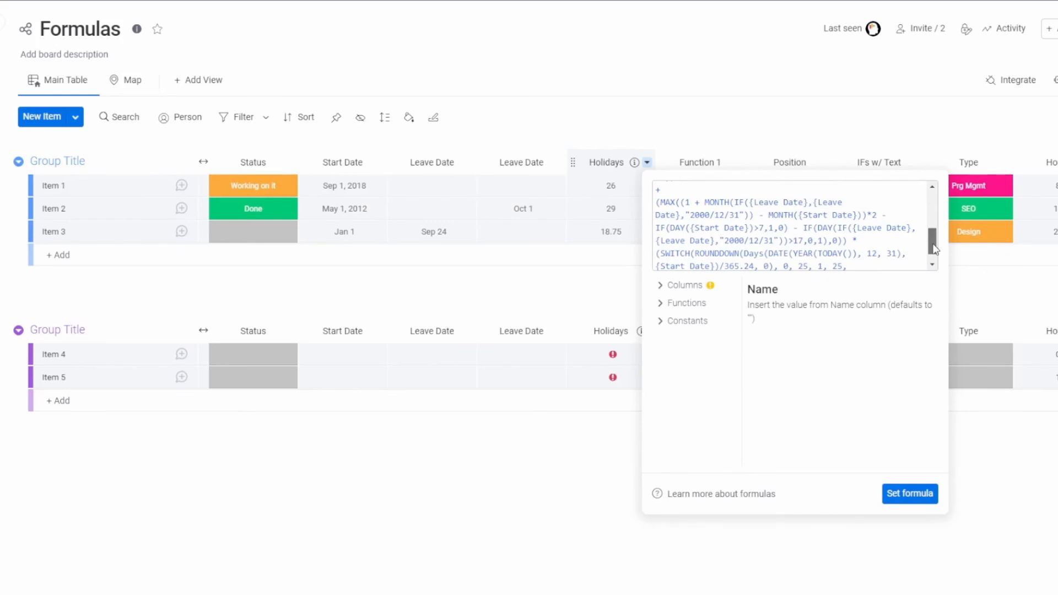
pyautogui.moveTo(935, 249); pyautogui.dragTo(935, 210)
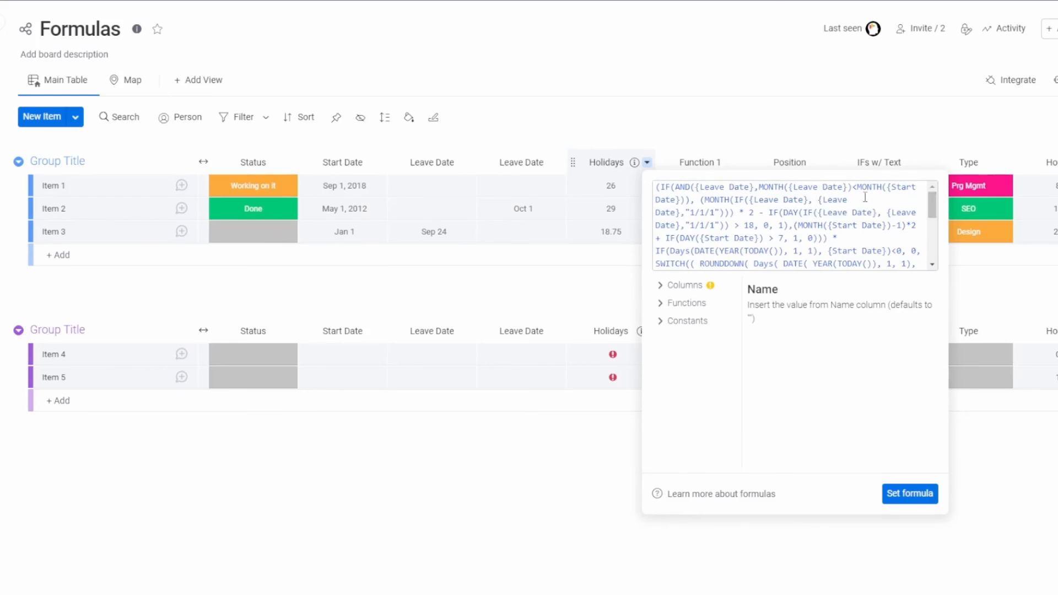
pyautogui.click(657, 189)
pyautogui.write('(')
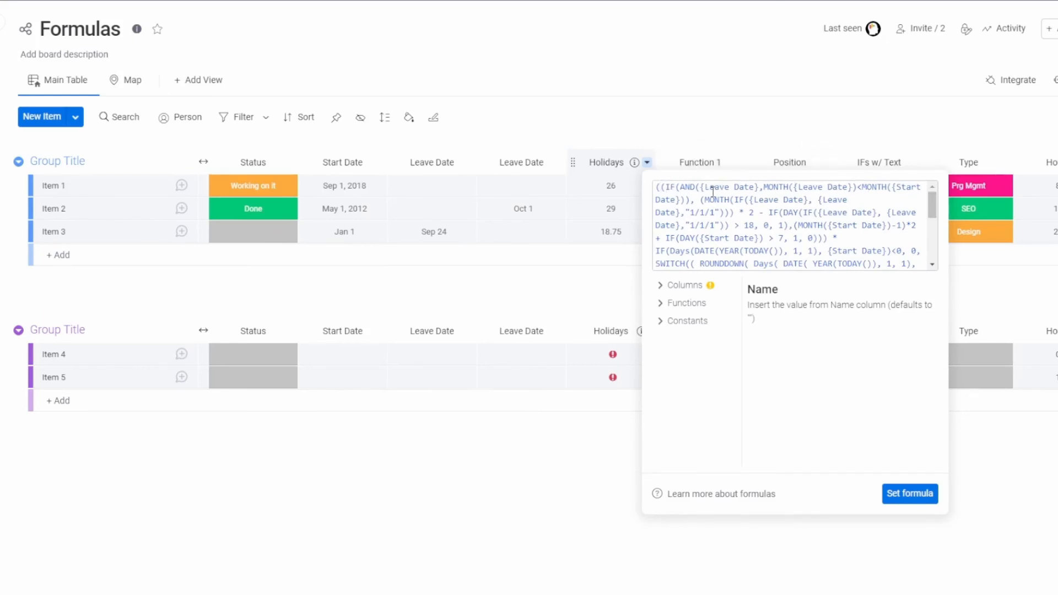
pyautogui.scroll(-2, 713, 190)
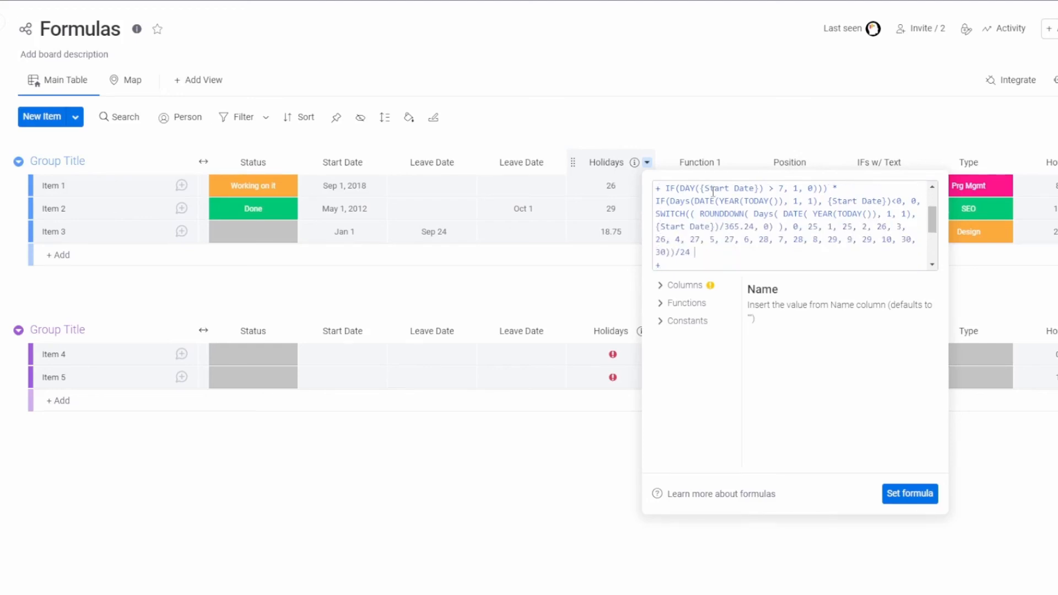
pyautogui.write(')')
# Enclose the MAX part after the joining + in an extra pair of parentheses and save the Holidays formula.
pyautogui.press('Right')
pyautogui.write('(')
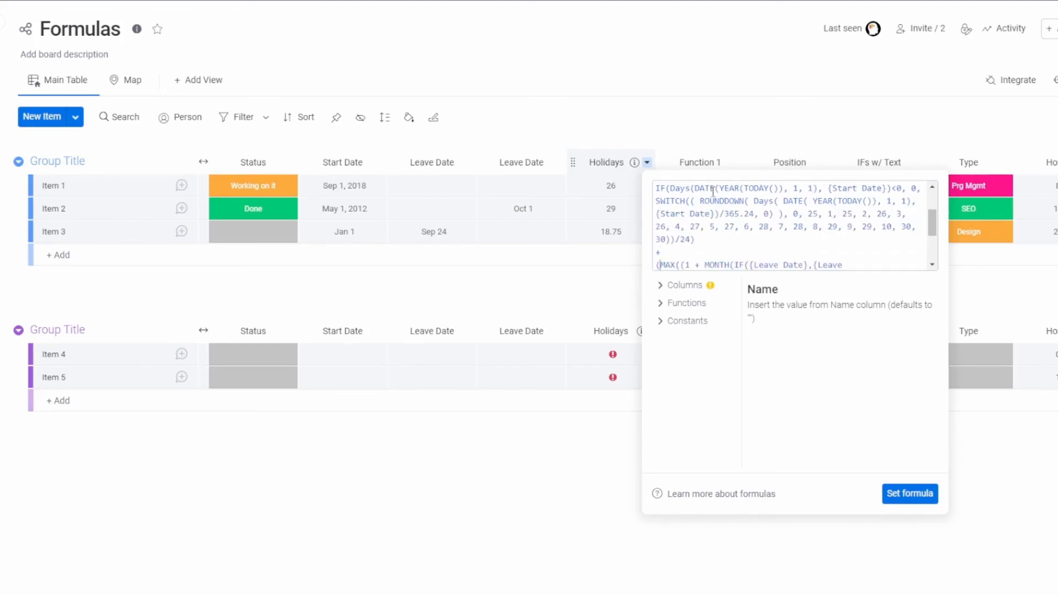
pyautogui.write('(')
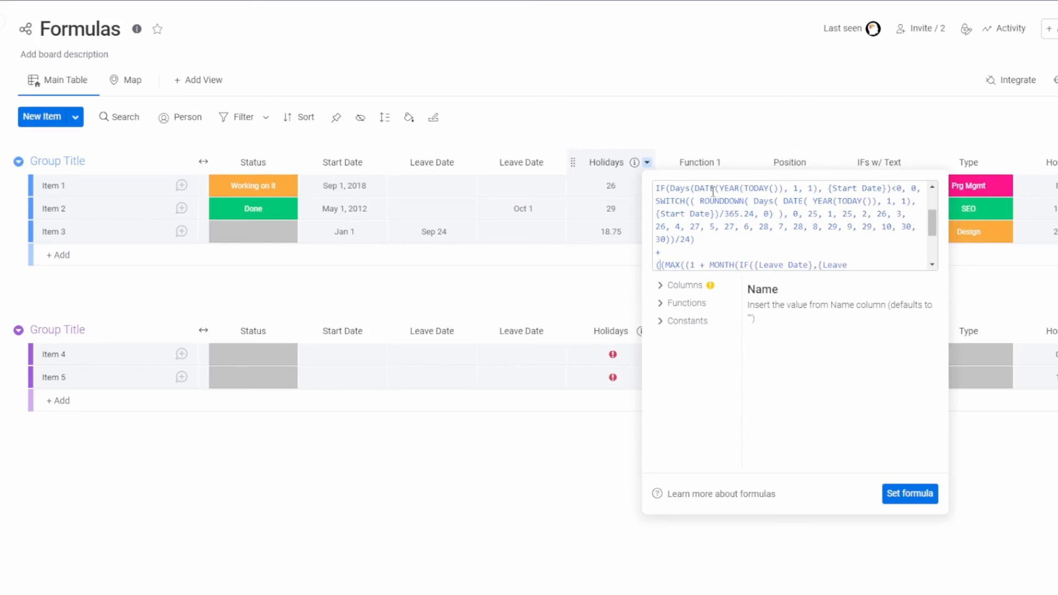
pyautogui.press('Down')
pyautogui.press('Down')
pyautogui.press('Down')
pyautogui.press('Down')
pyautogui.press('Down')
pyautogui.press('Down')
pyautogui.press('Down')
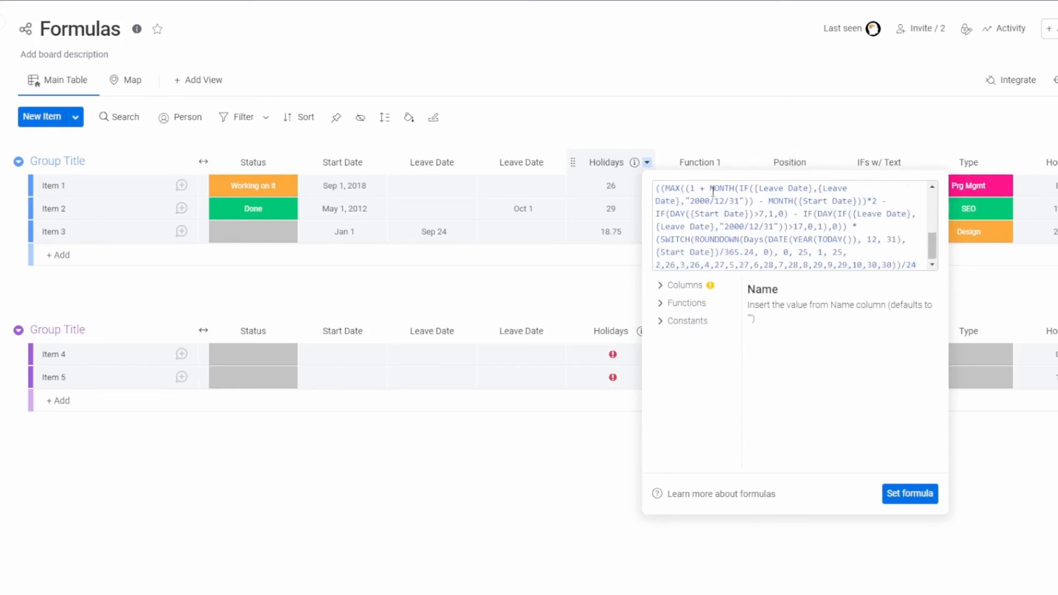
pyautogui.write(')')
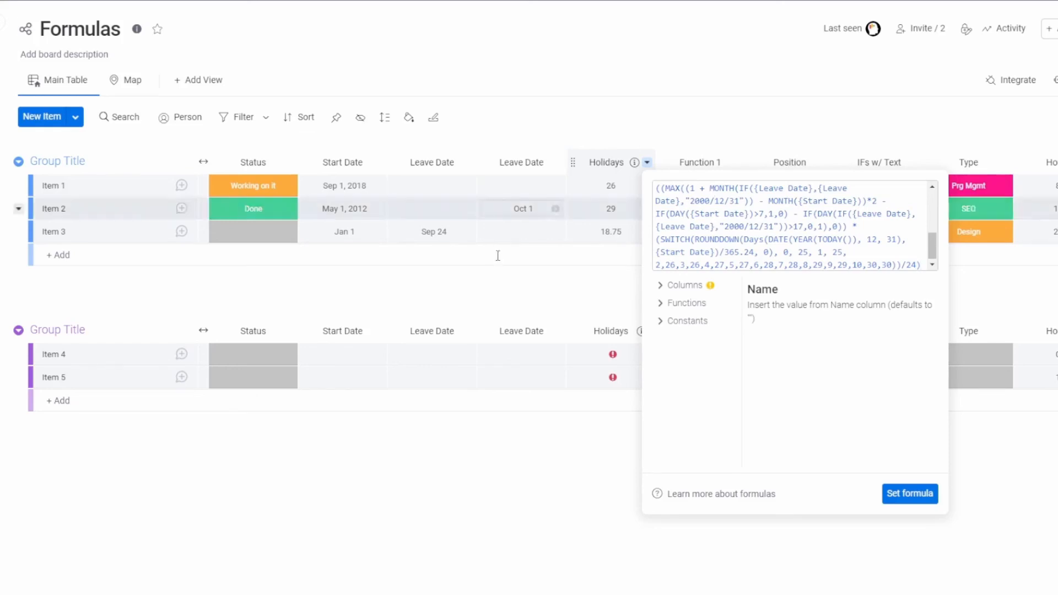
pyautogui.click(909, 499)
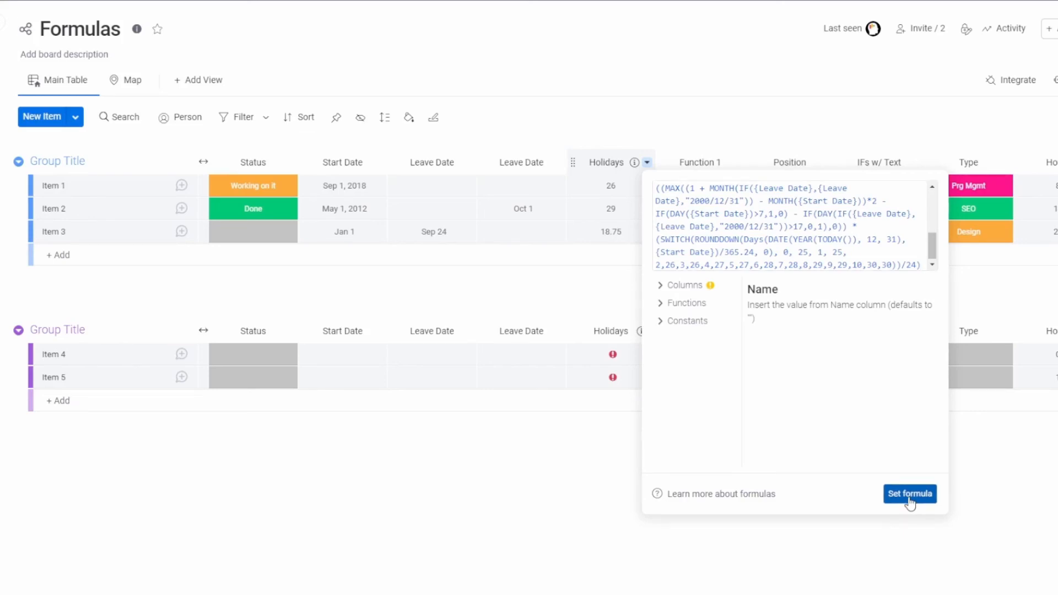
# Reopen the Holidays formula and insert & before the + that joins its two parenthesised parts.
pyautogui.click(632, 215)
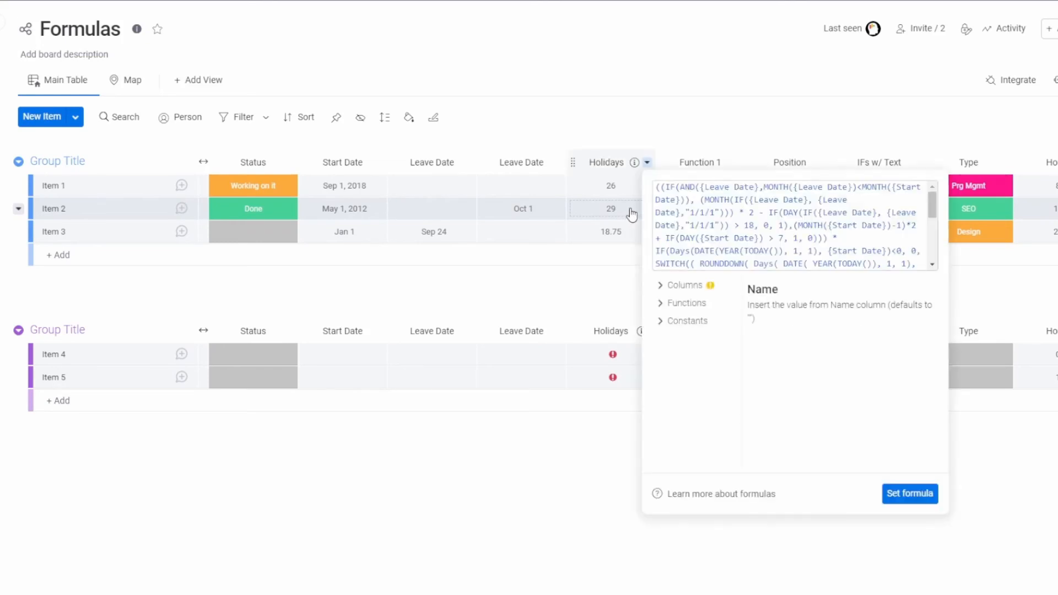
pyautogui.scroll(-3, 928, 201)
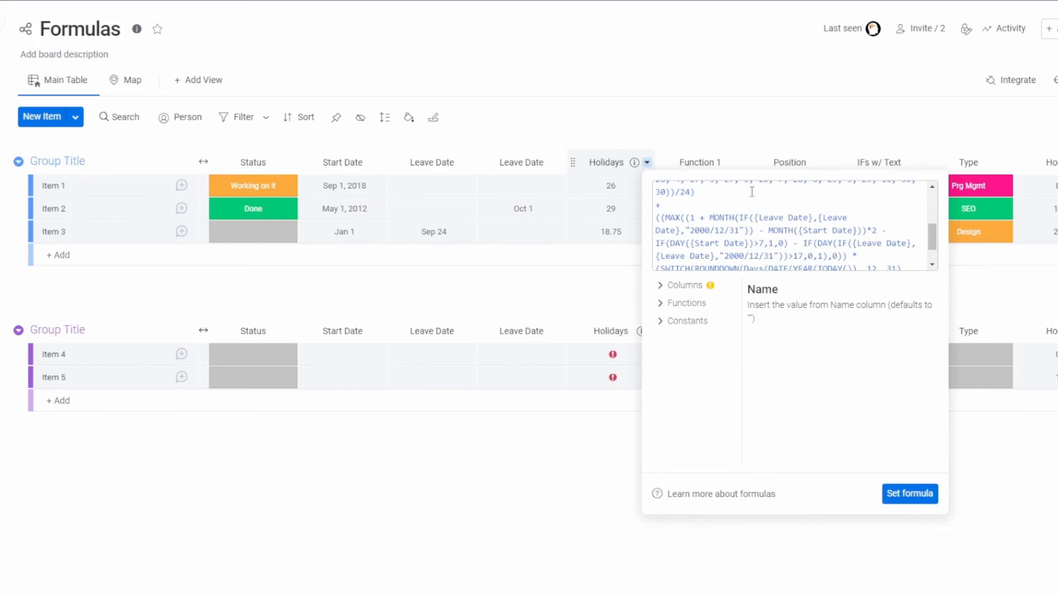
pyautogui.moveTo(703, 193); pyautogui.dragTo(937, 284)
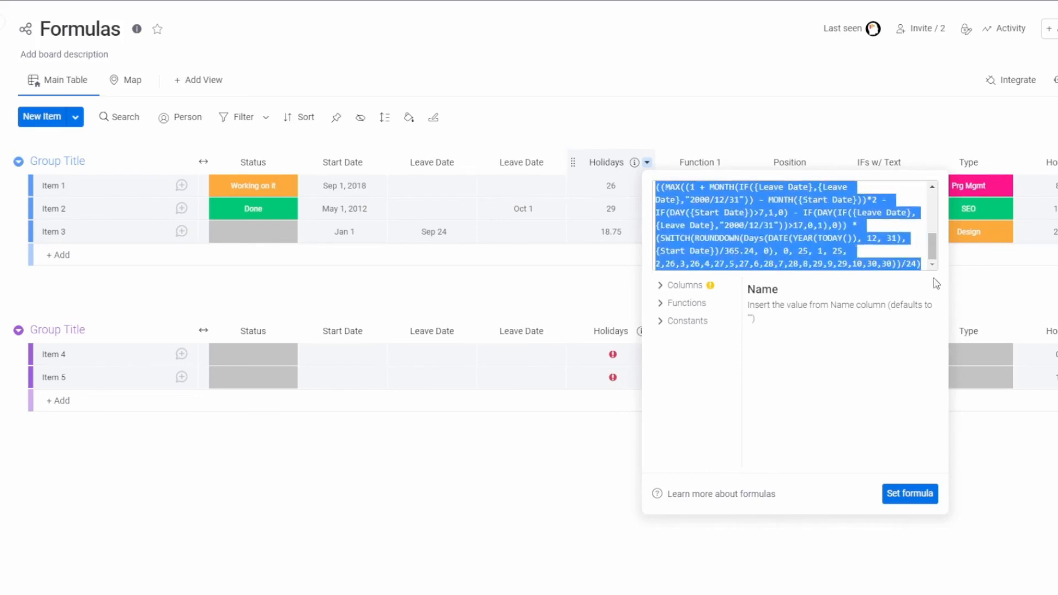
pyautogui.moveTo(930, 246); pyautogui.dragTo(931, 229)
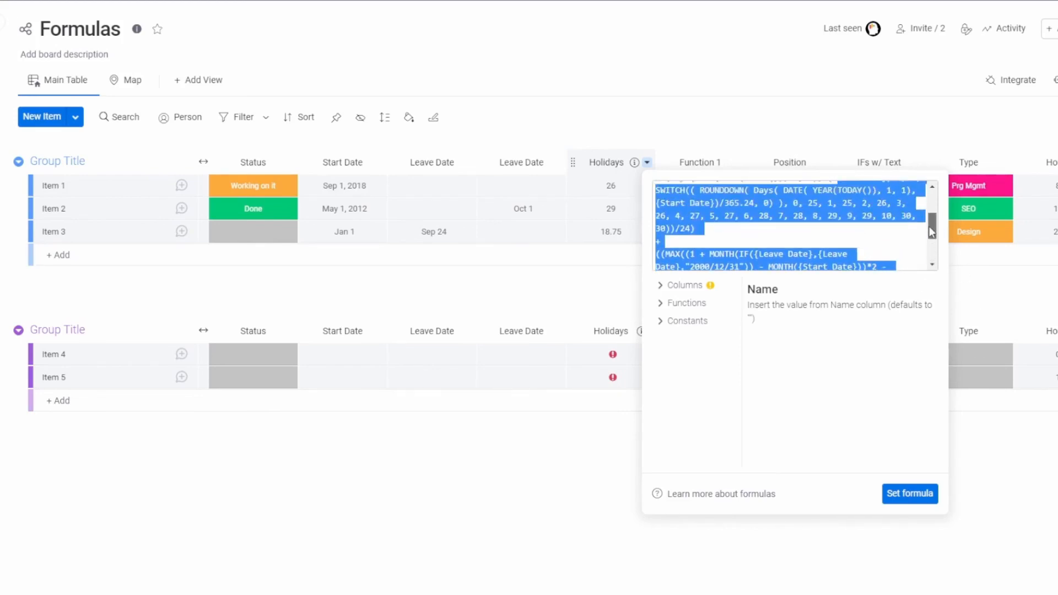
pyautogui.click(789, 238)
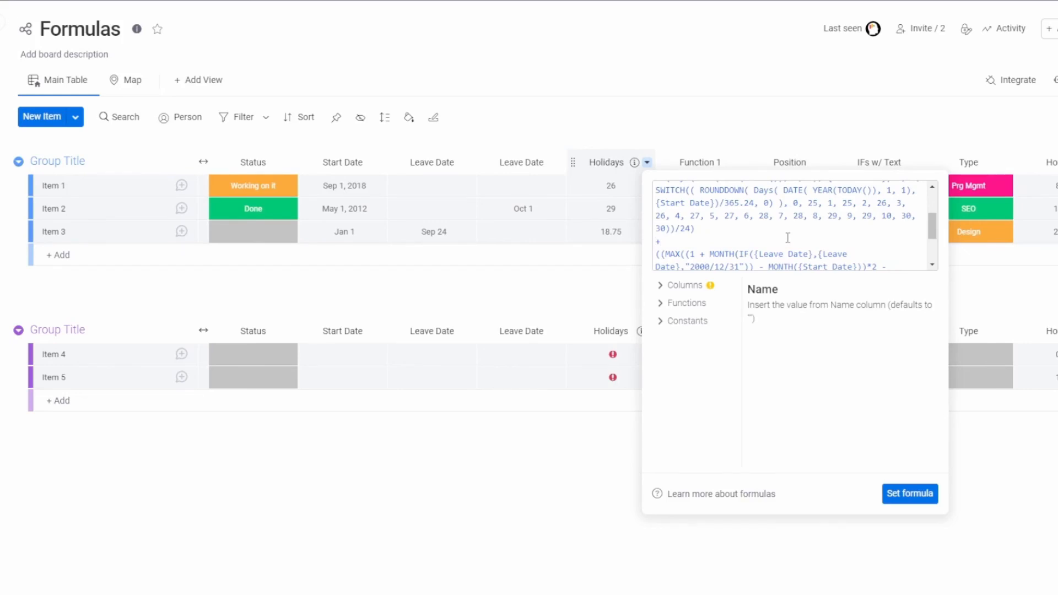
pyautogui.press('Up')
pyautogui.press('Up')
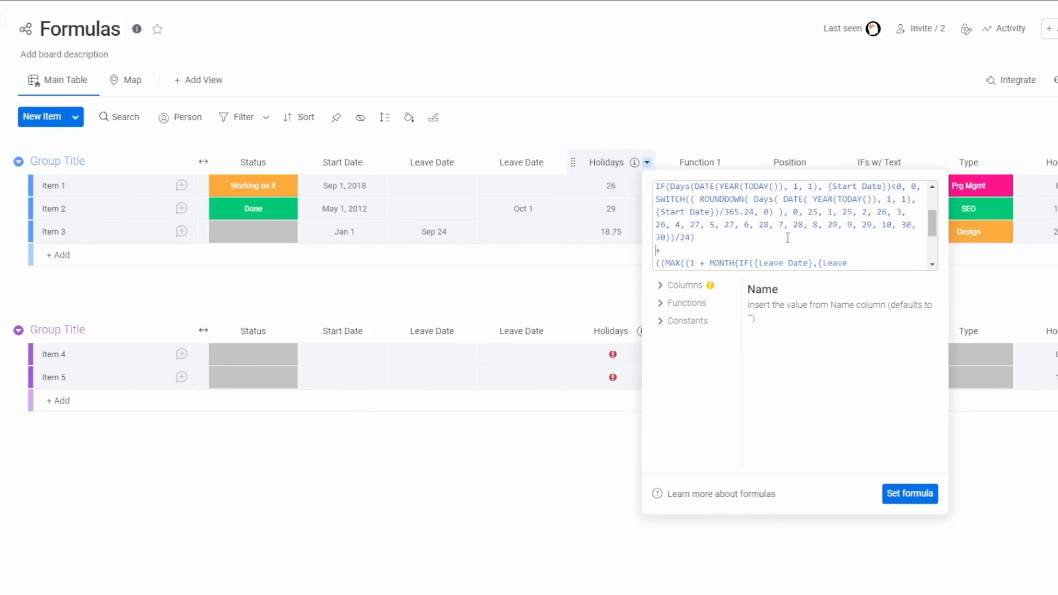
pyautogui.write('&')
# Enclose the joining + in quotation marks as text, add & after it, and save the Holidays formula.
pyautogui.press('Up')
pyautogui.press('Up')
pyautogui.press('Up')
pyautogui.press('Up')
pyautogui.press('Up')
pyautogui.press('Down')
pyautogui.press('Down')
pyautogui.press('Down')
pyautogui.press('Down')
pyautogui.press('Down')
pyautogui.press('Down')
pyautogui.press('Down')
pyautogui.press('Down')
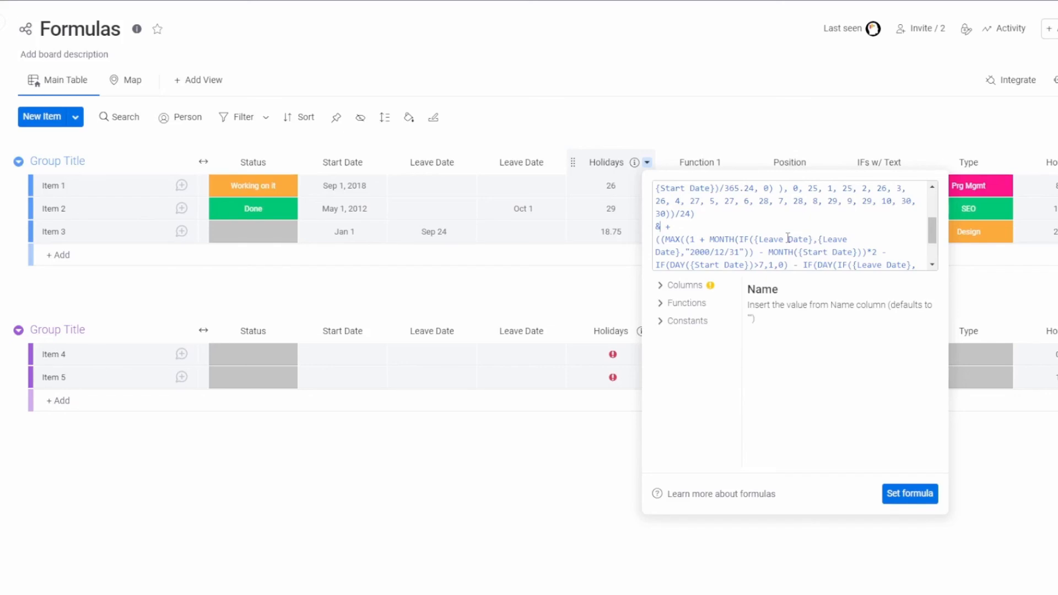
pyautogui.press('Down')
pyautogui.write('"')
pyautogui.press('Up')
pyautogui.write('"')
pyautogui.press('Left')
pyautogui.write('&')
pyautogui.click(914, 495)
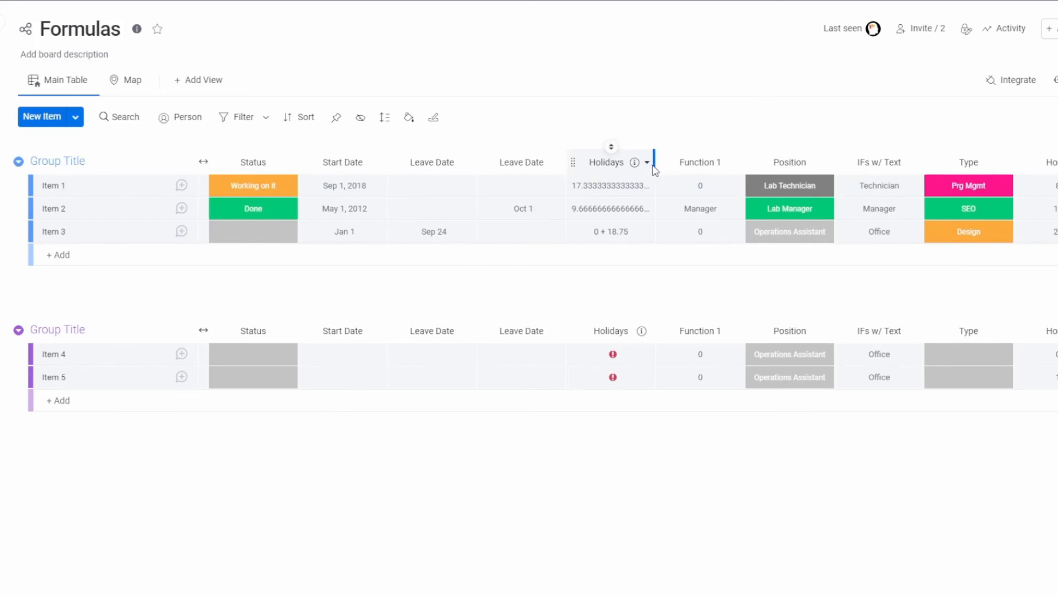
# Widen the Holidays column and change the first * before 2 in its formula to the joined text & " * " &.
pyautogui.moveTo(737, 174); pyautogui.dragTo(792, 166)
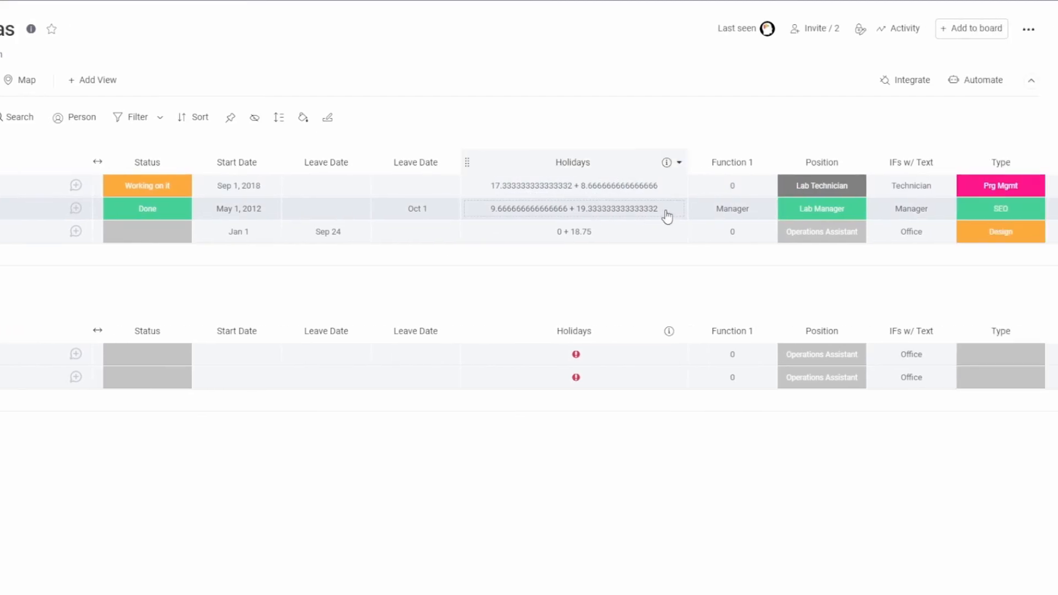
pyautogui.click(666, 218)
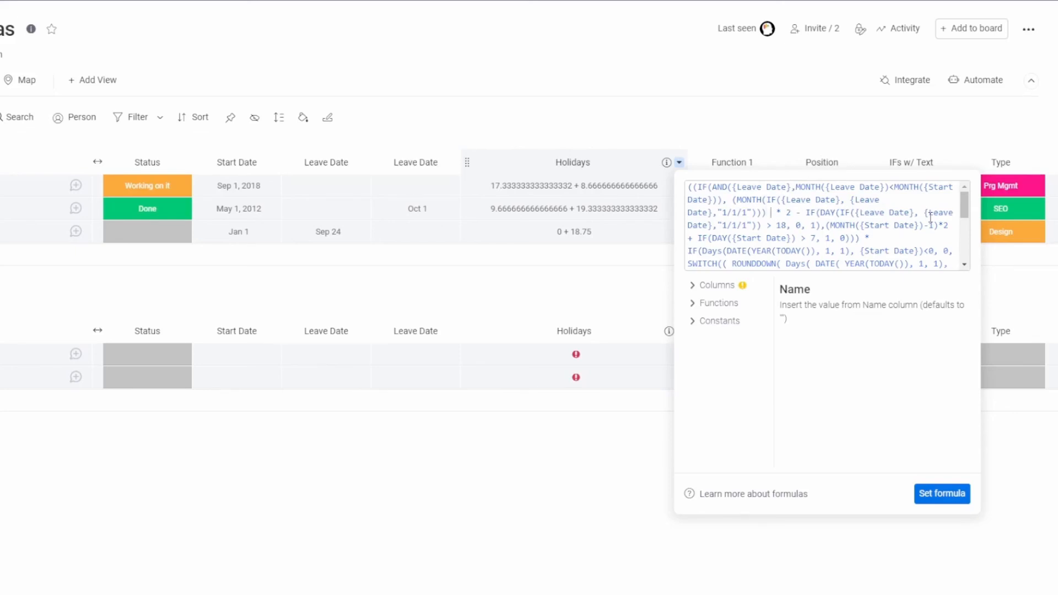
pyautogui.write('& " + ')
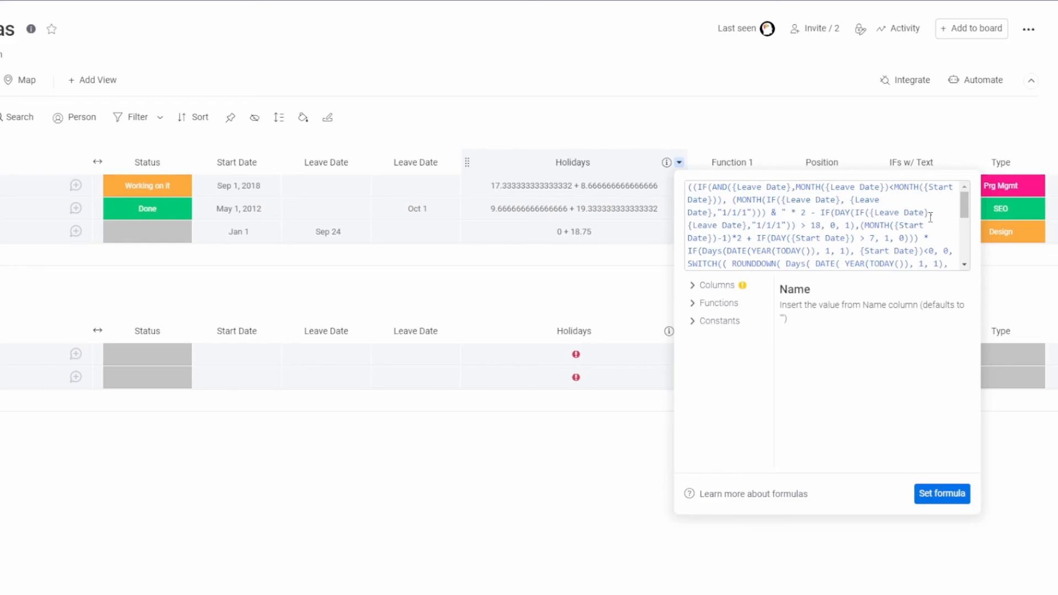
pyautogui.write('" &')
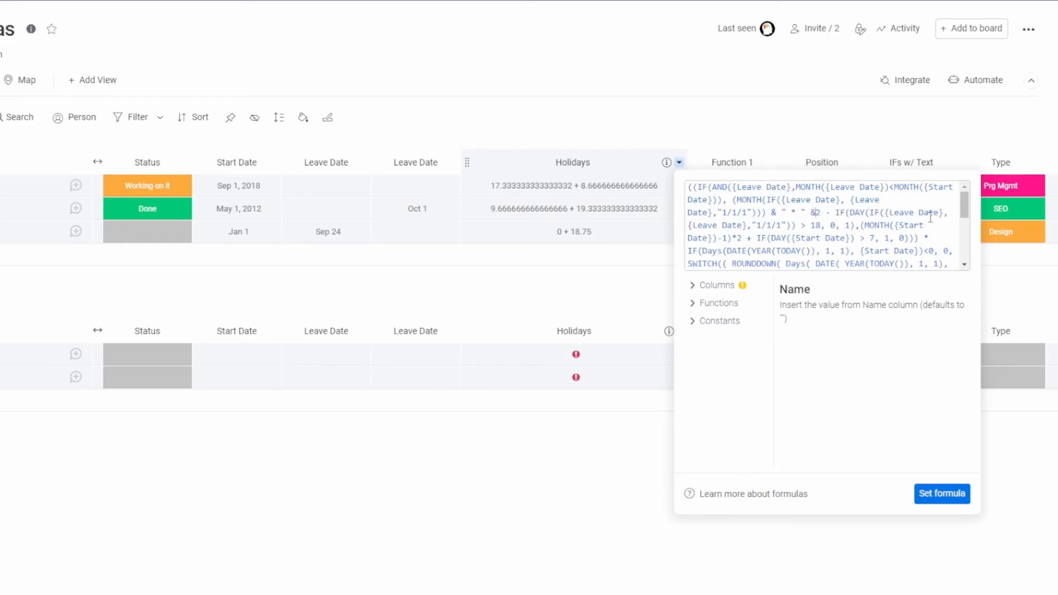